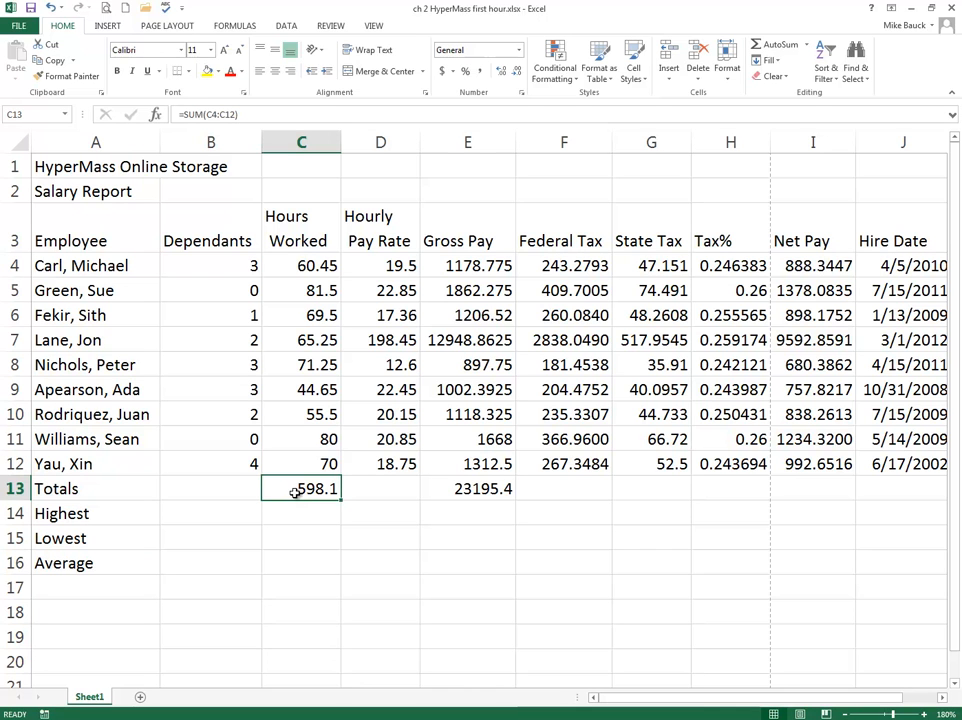
Step: Total rows 4 to 12 with SUM in the Totals row for Hours Worked, Gross Pay, Federal Tax and State Tax
click(778, 44)
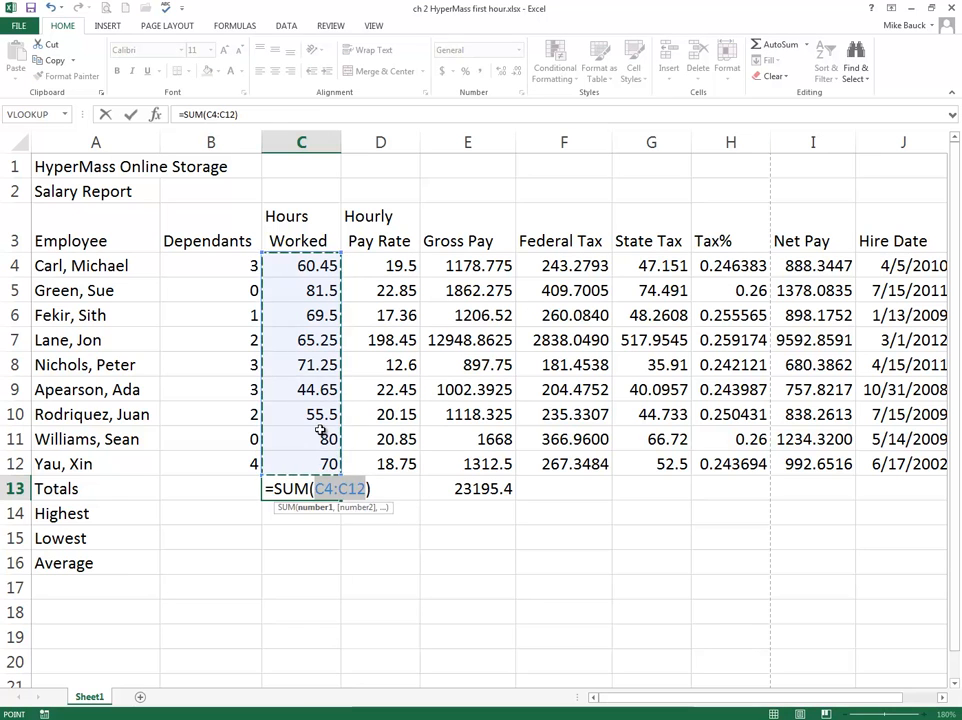
key(Return)
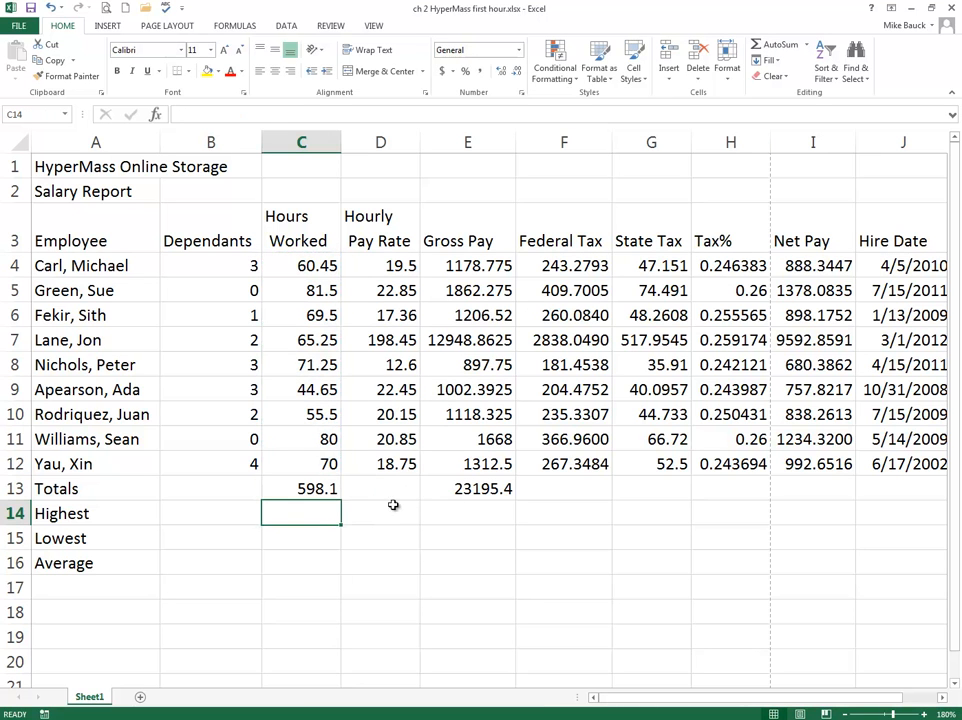
click(476, 489)
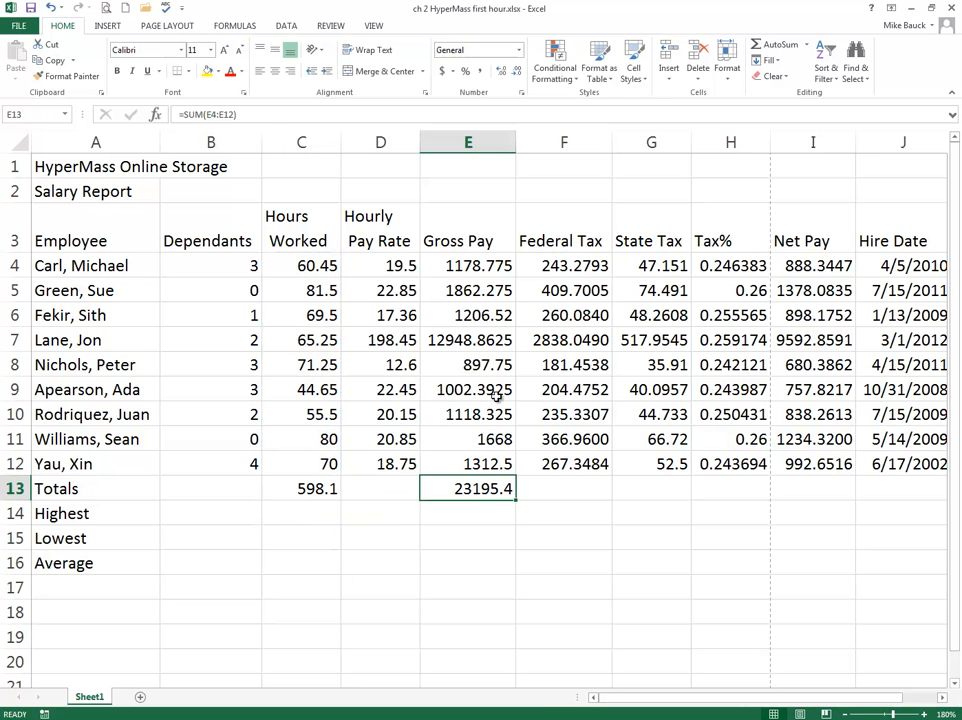
click(778, 44)
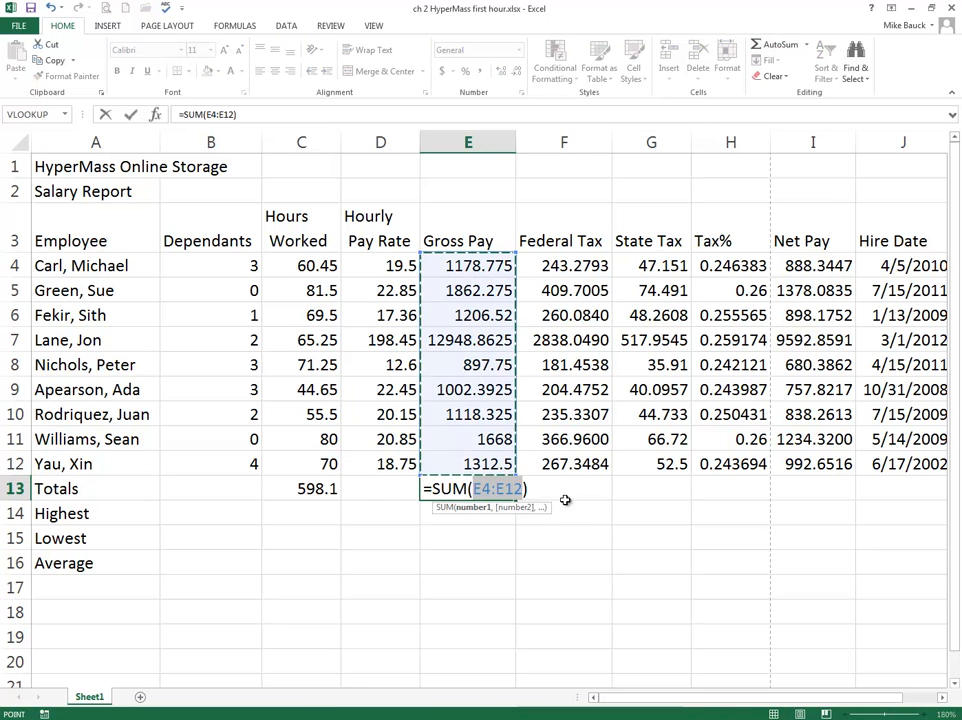
key(Return)
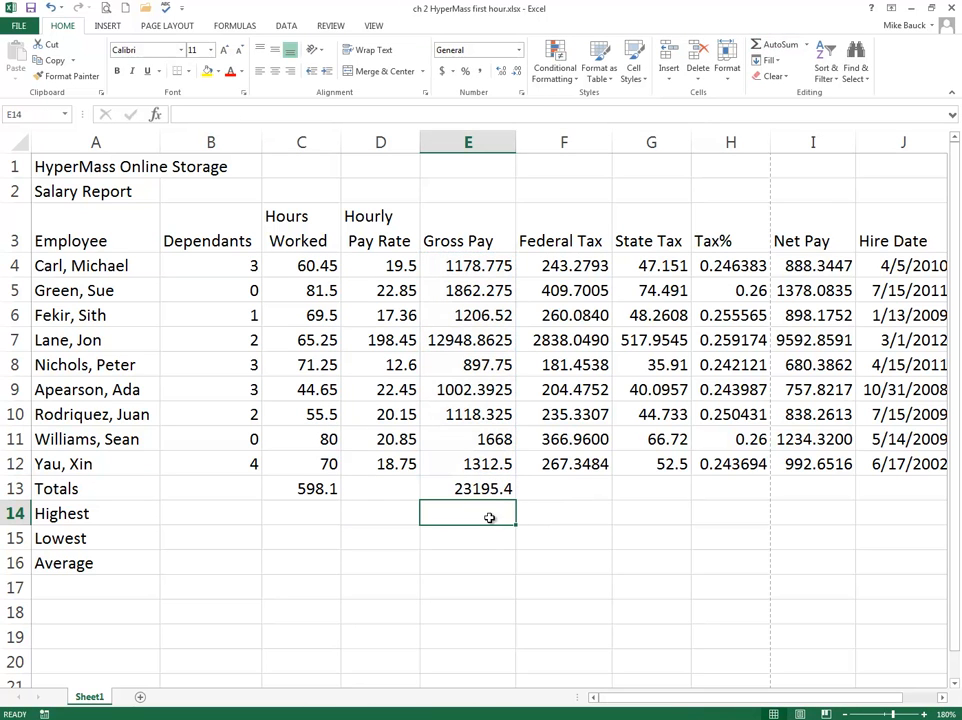
click(493, 484)
drag(516, 500, 685, 499)
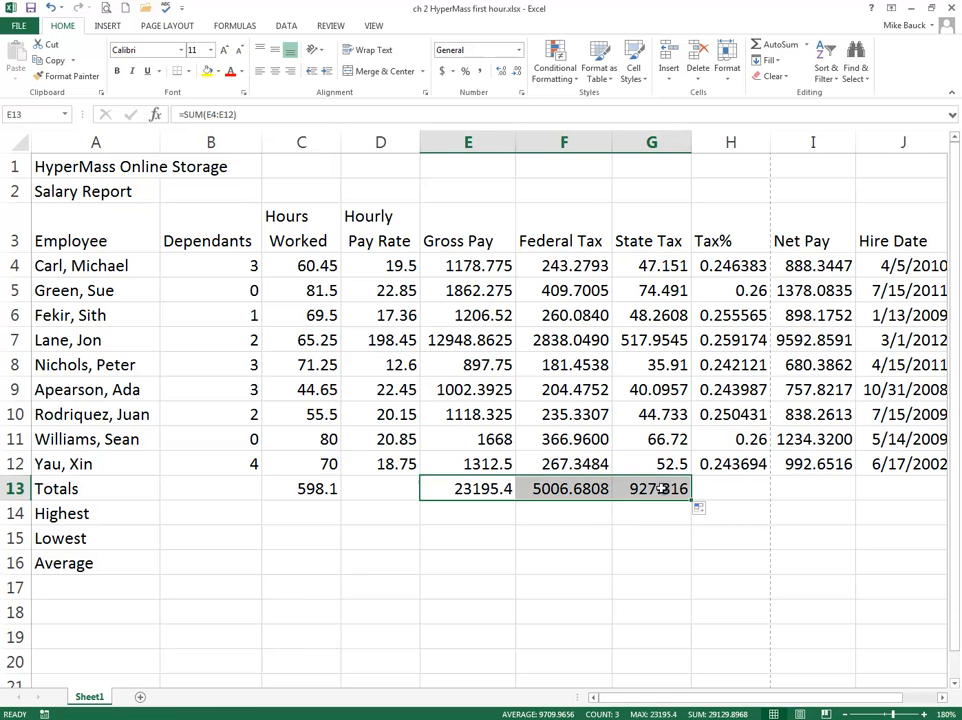
Step: Copy the Tax% formula from H12 down into the Totals row in H13
click(751, 487)
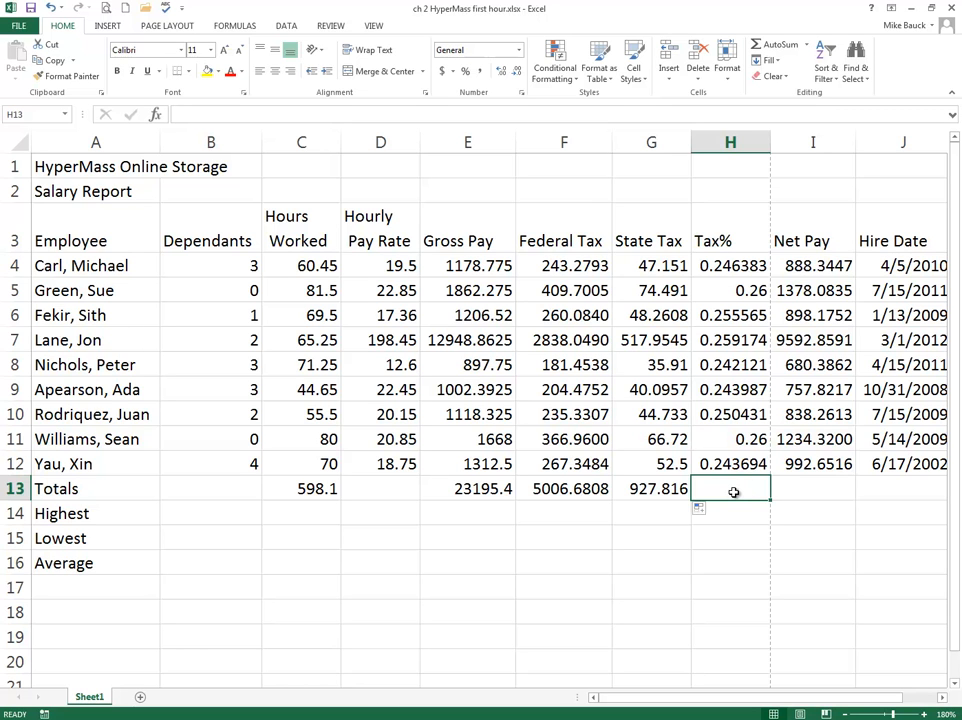
click(740, 465)
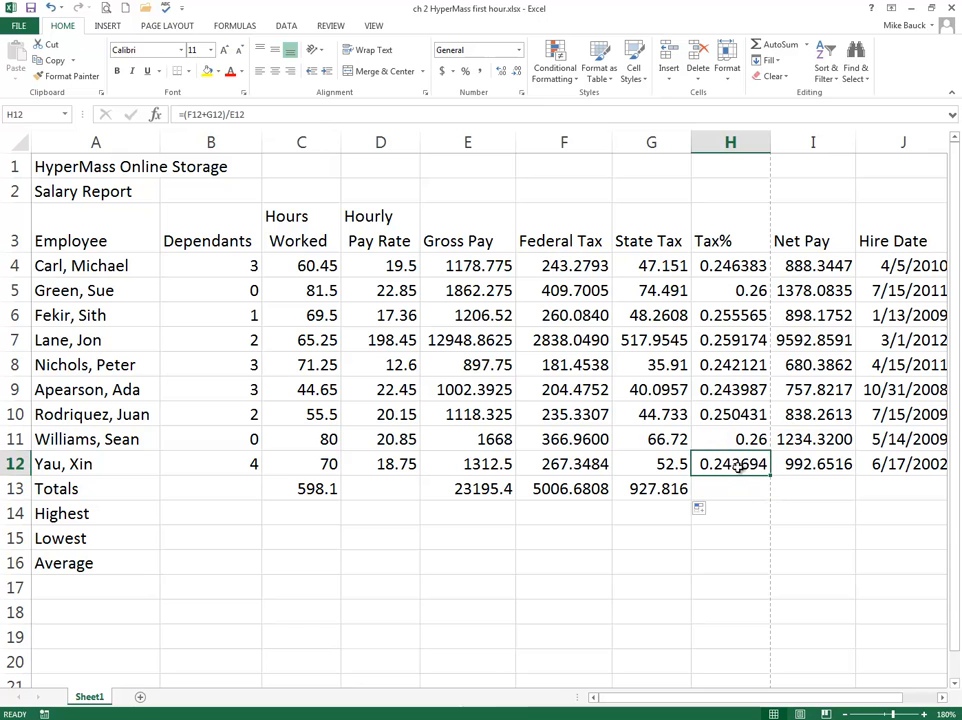
click(206, 114)
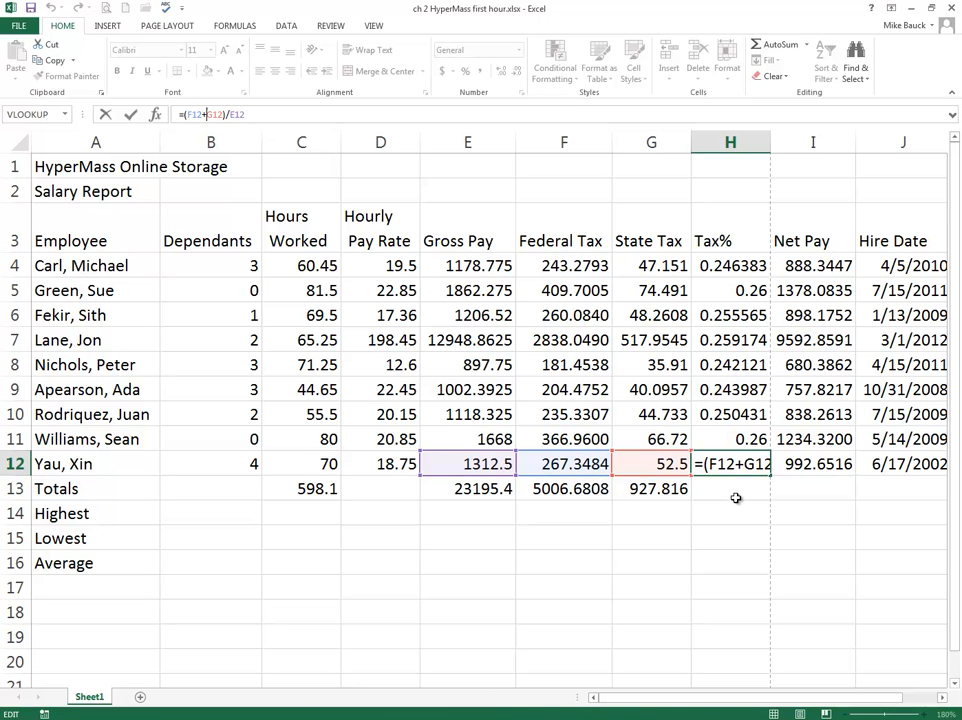
key(ctrl+Return)
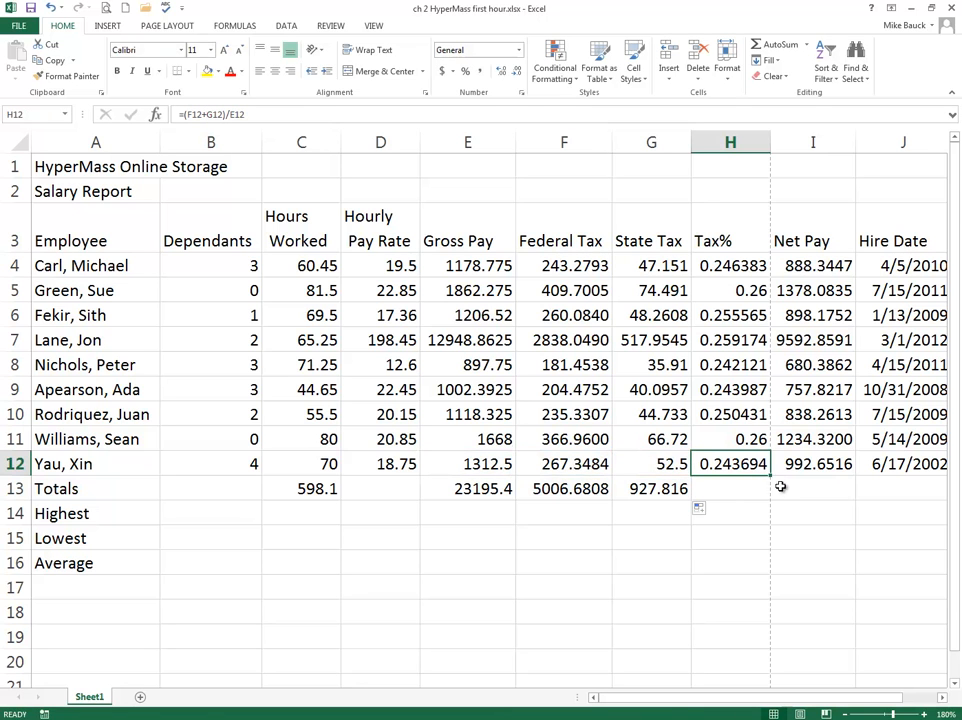
drag(773, 478, 747, 498)
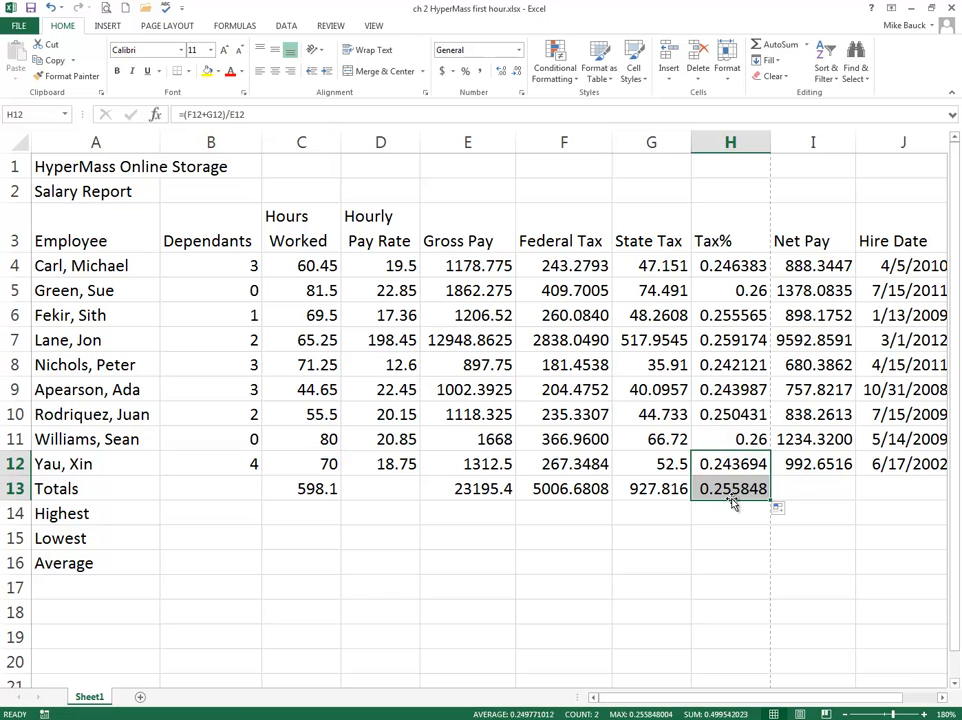
Step: Total the Net Pay column in I13 with AutoSum, leaving the Hire Date column without a total
click(808, 485)
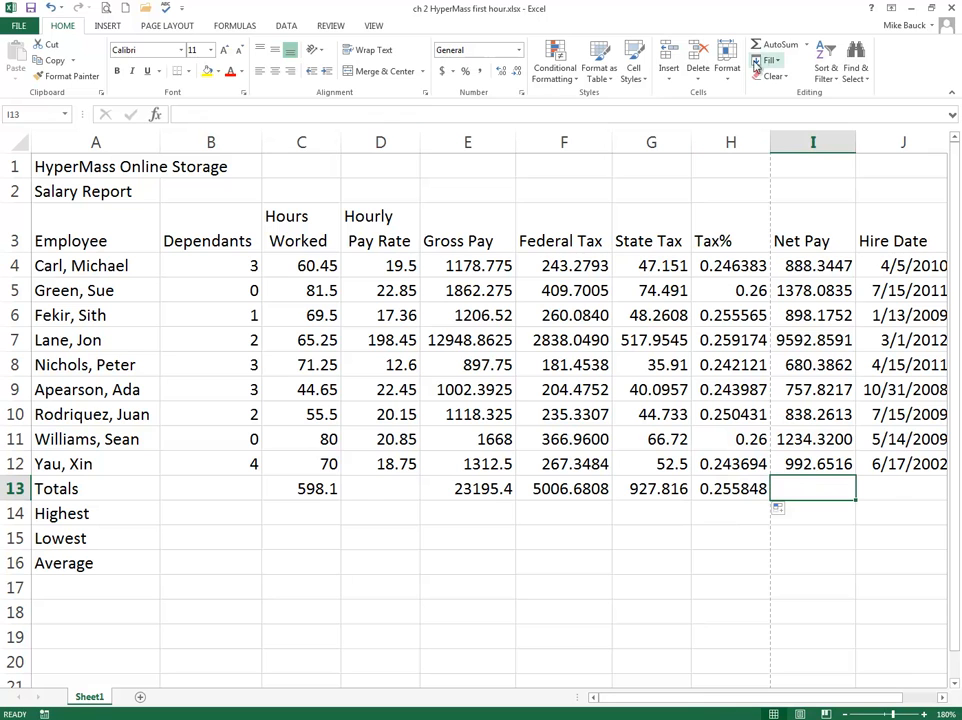
click(778, 46)
key(Return)
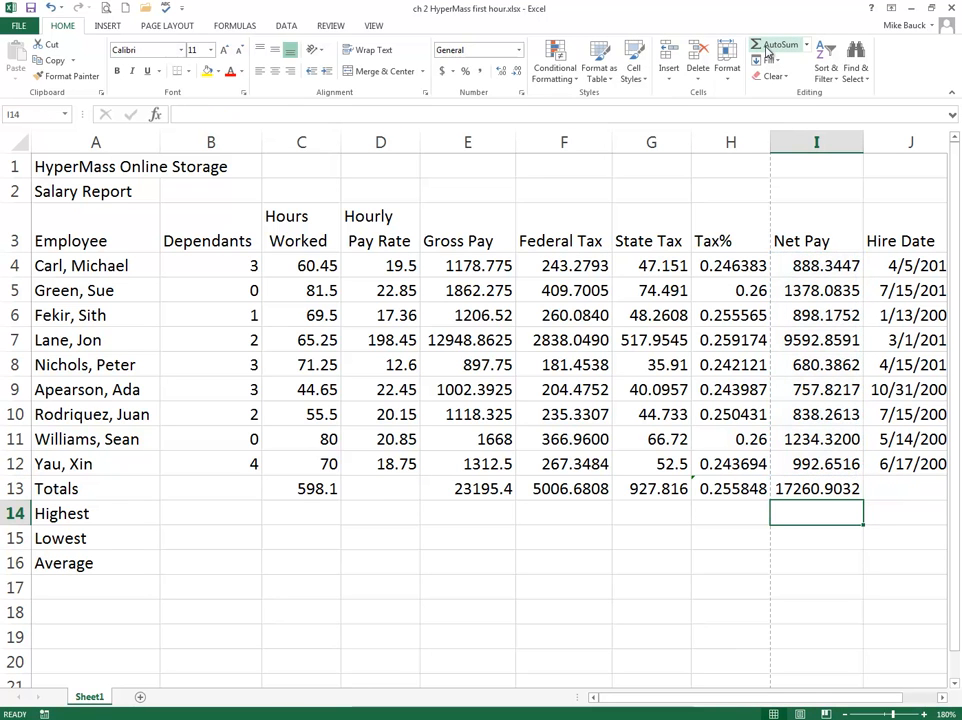
click(943, 699)
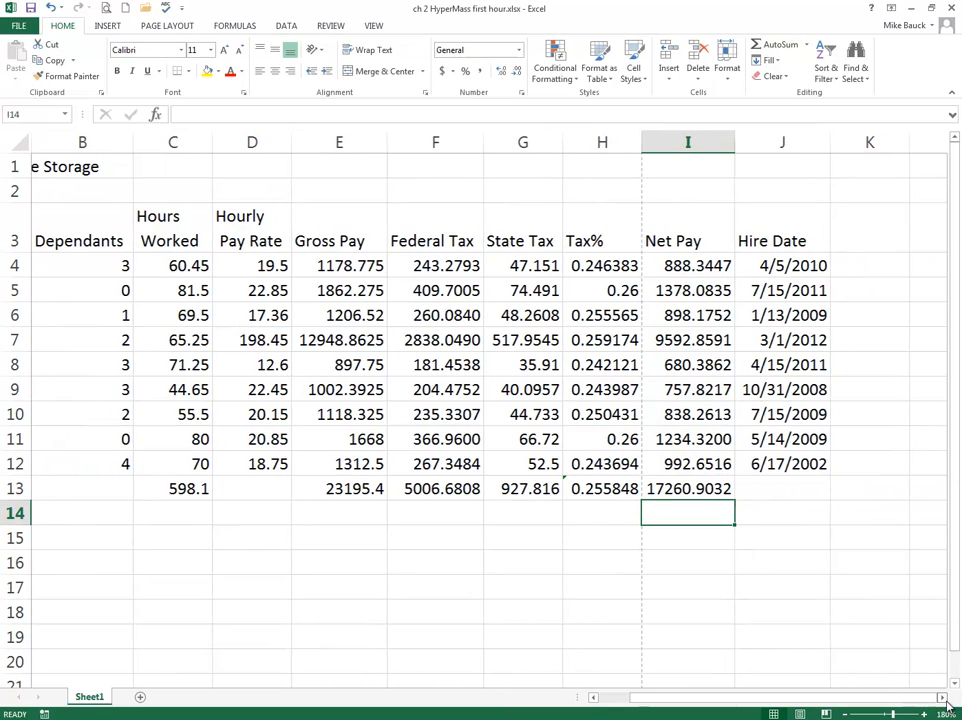
click(793, 490)
drag(870, 698, 848, 695)
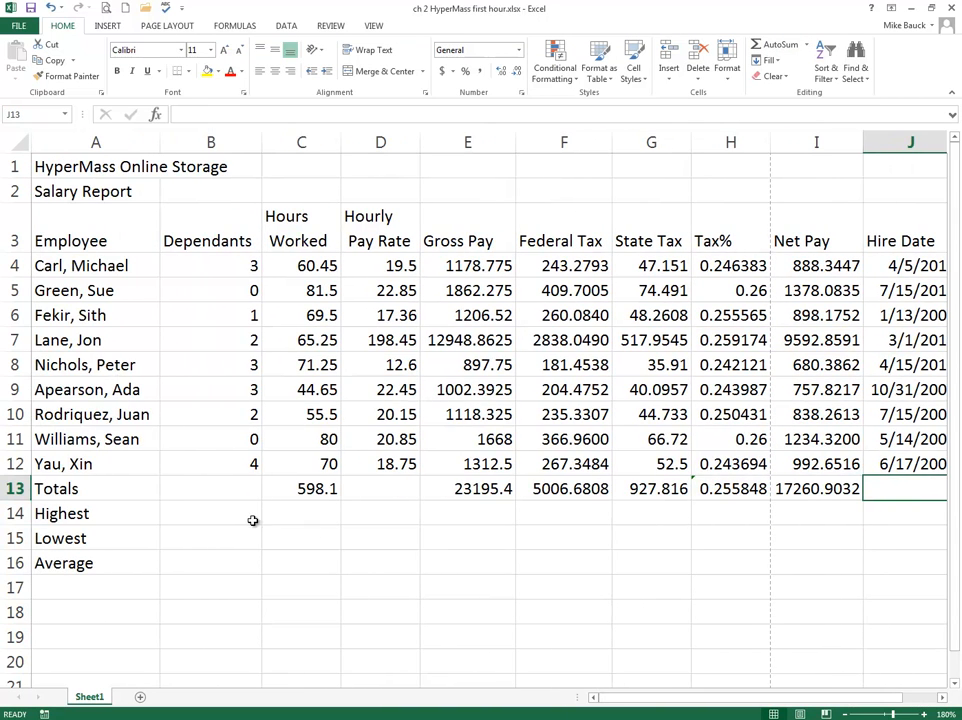
Step: Calculate the highest number of dependants in B14 with MAX over B4:B12
click(201, 519)
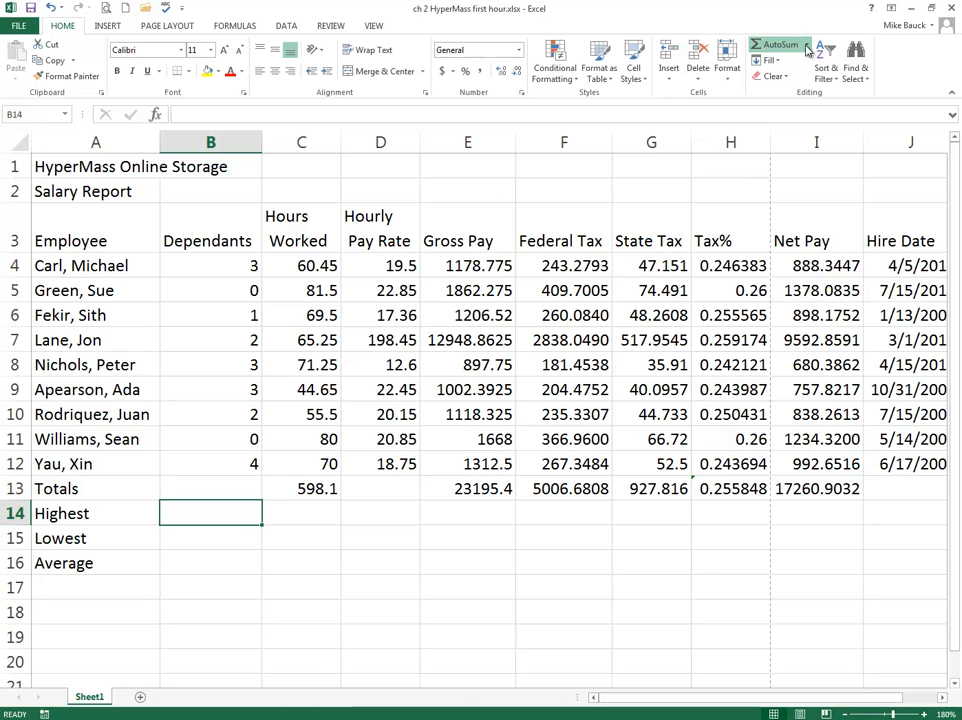
click(787, 115)
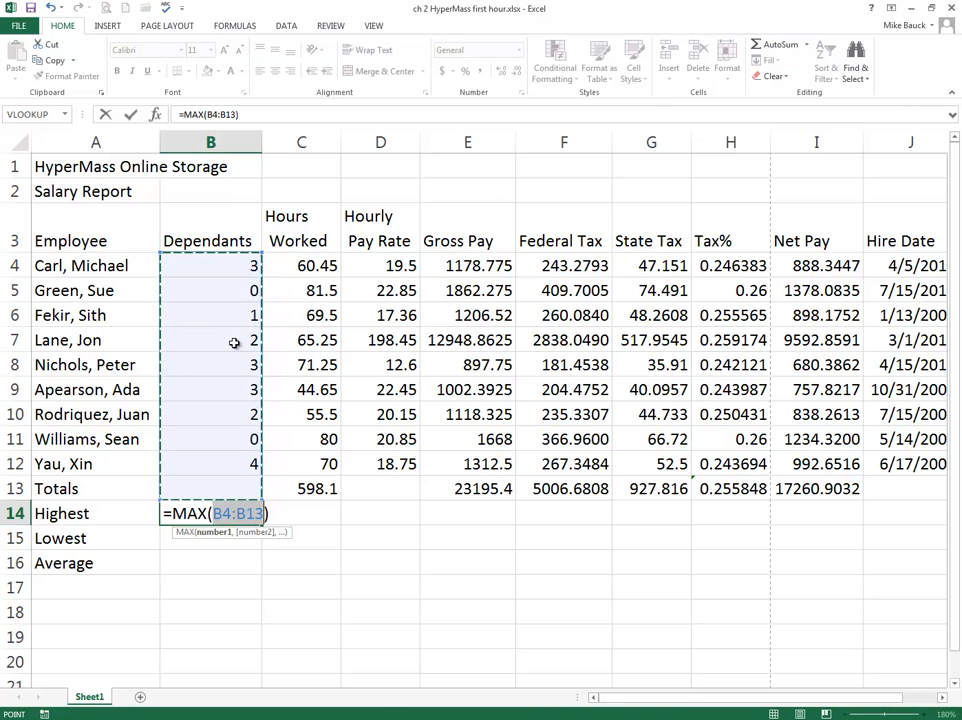
drag(221, 264, 219, 453)
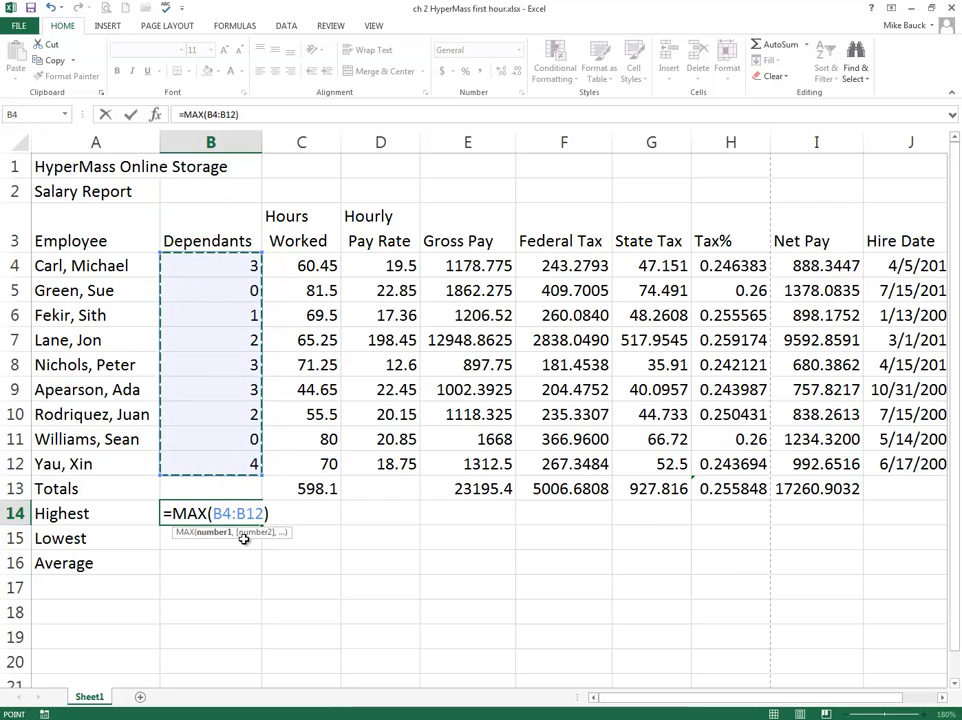
key(Return)
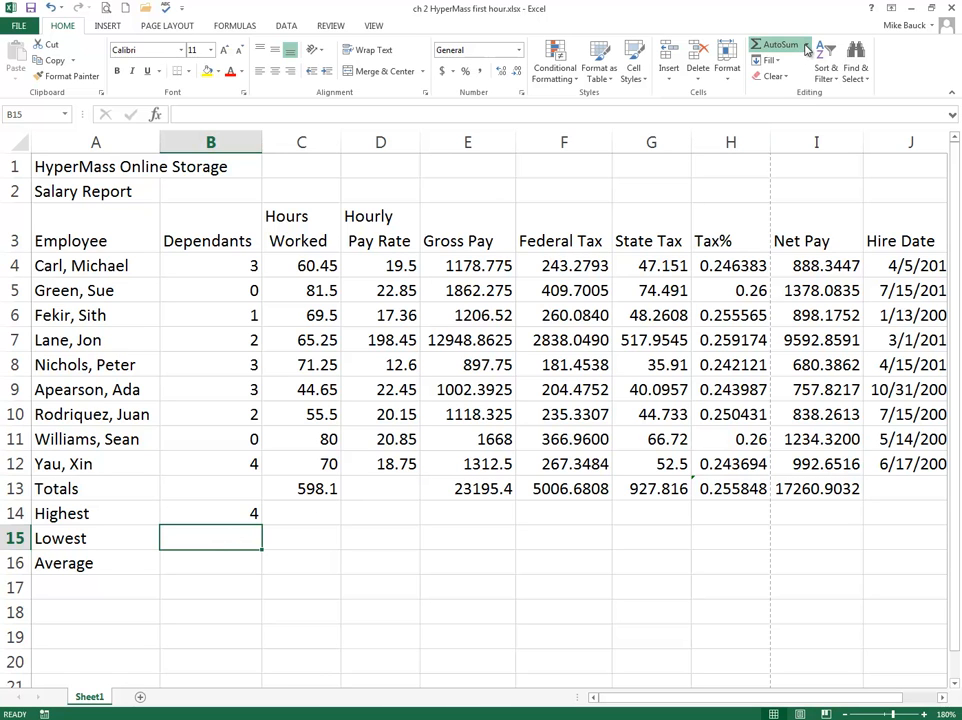
Step: Calculate the lowest number of dependants in B15 with MIN over B4:B12
click(781, 133)
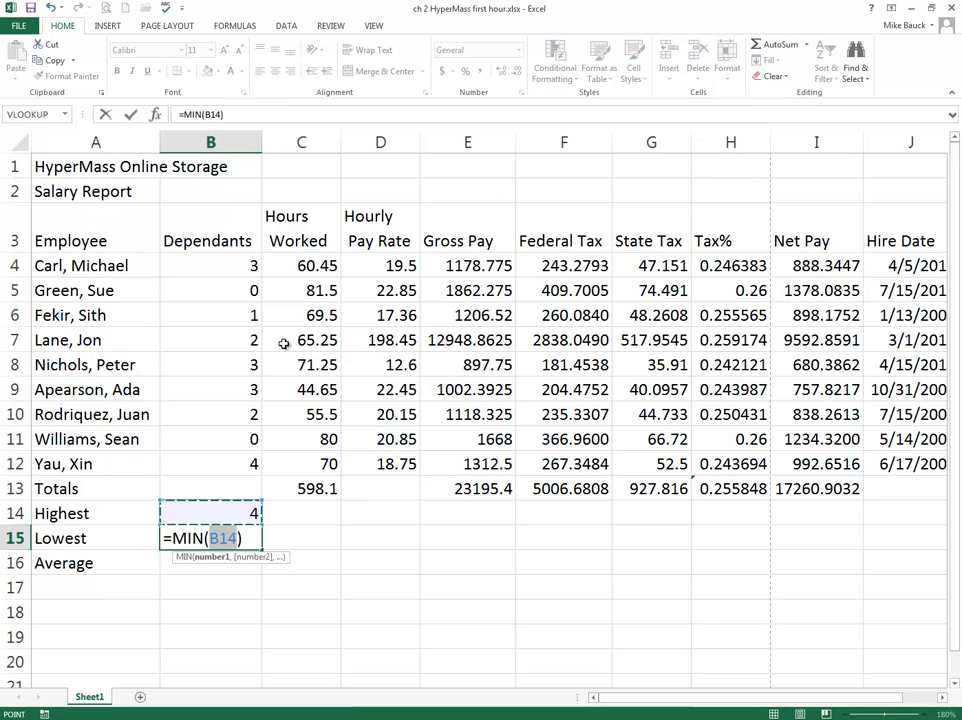
drag(223, 265, 218, 458)
key(Return)
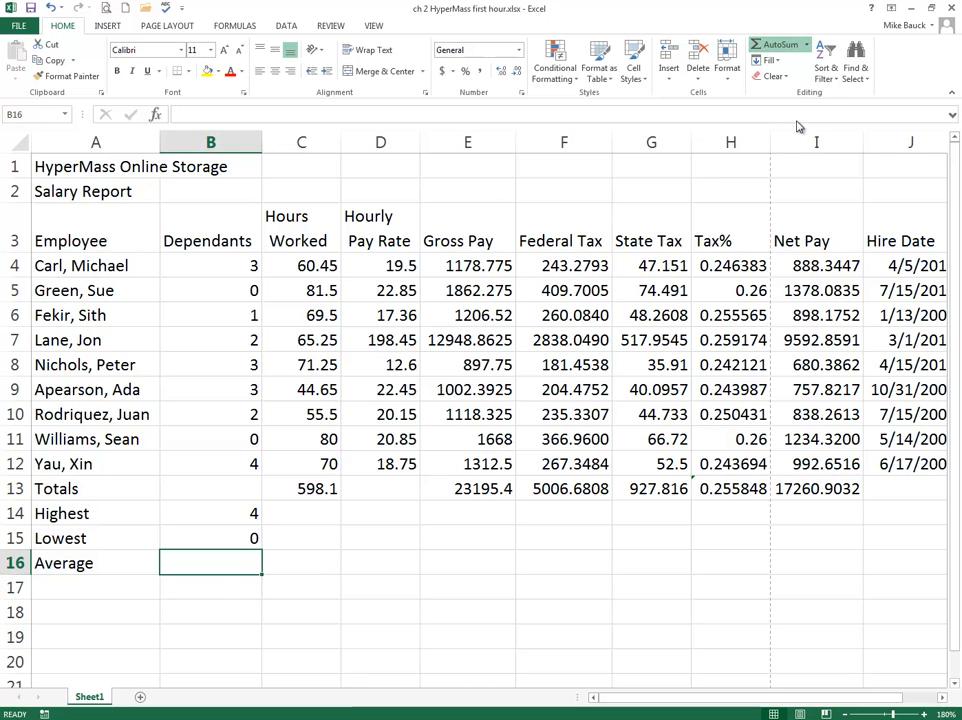
Step: Calculate the average number of dependants in B16 with AVERAGE over B4:B12
click(798, 82)
drag(236, 269, 228, 463)
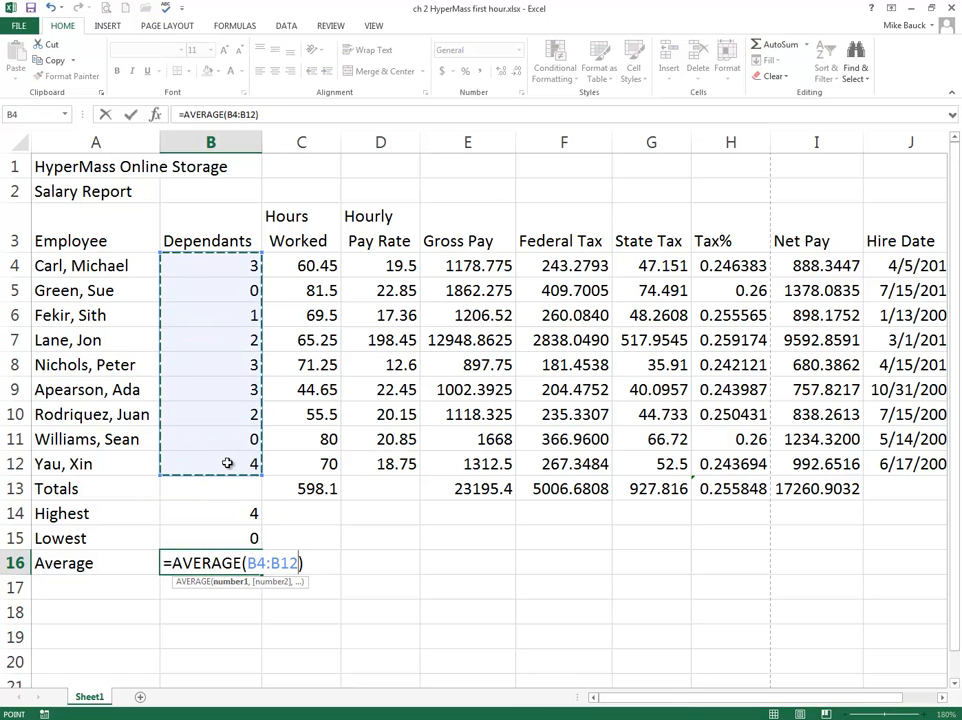
key(Return)
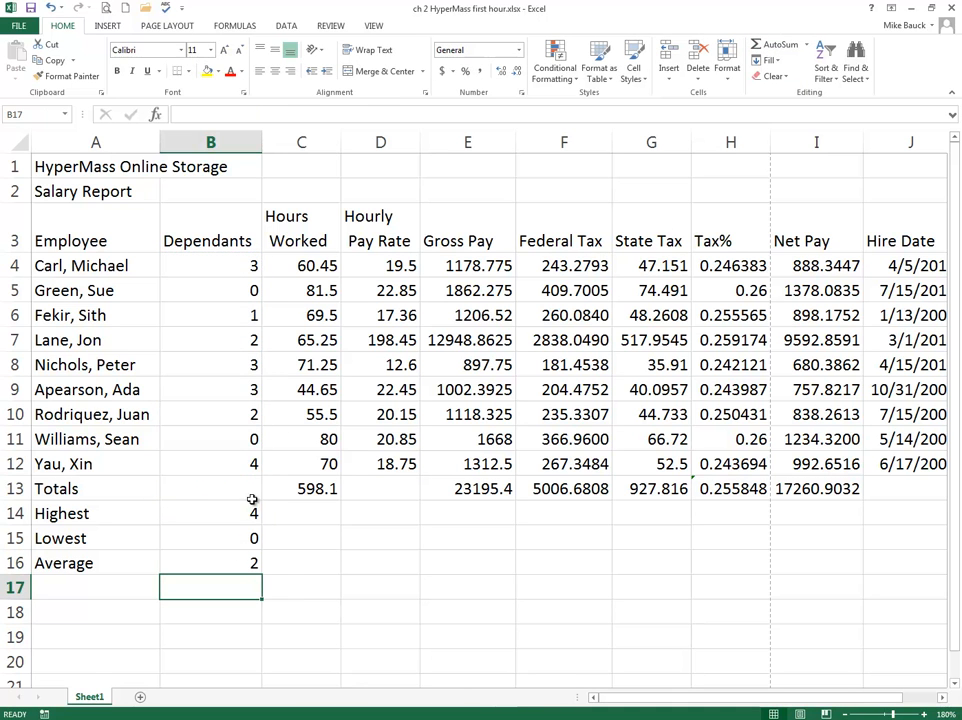
Step: Copy the Highest, Lowest and Average formulas from B14:B16 across through the Net Pay column
click(224, 265)
drag(224, 265, 215, 453)
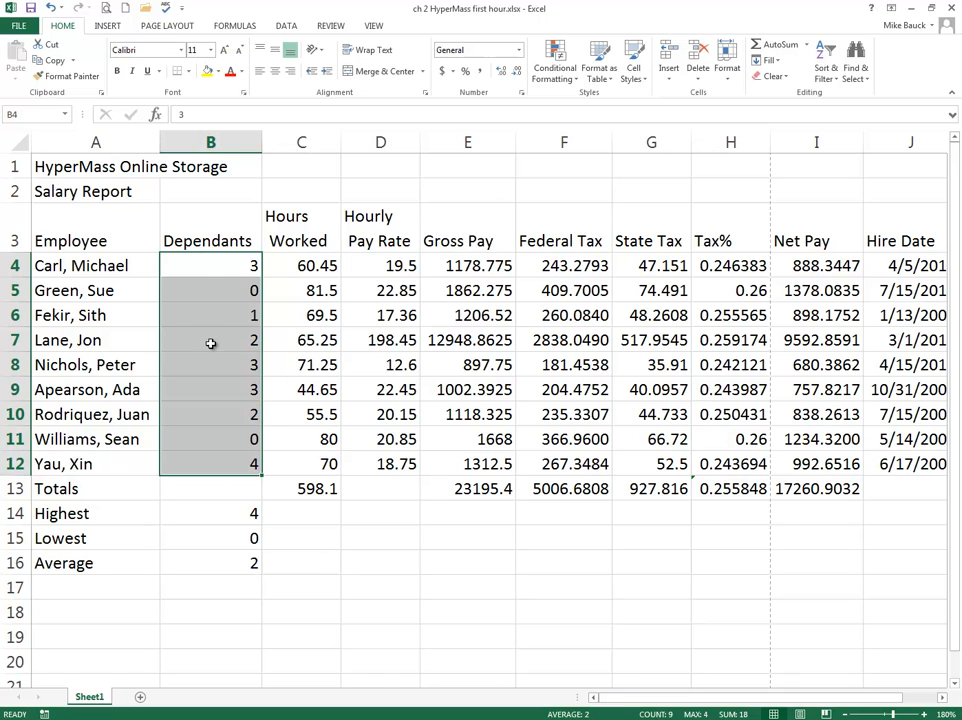
click(236, 584)
click(228, 510)
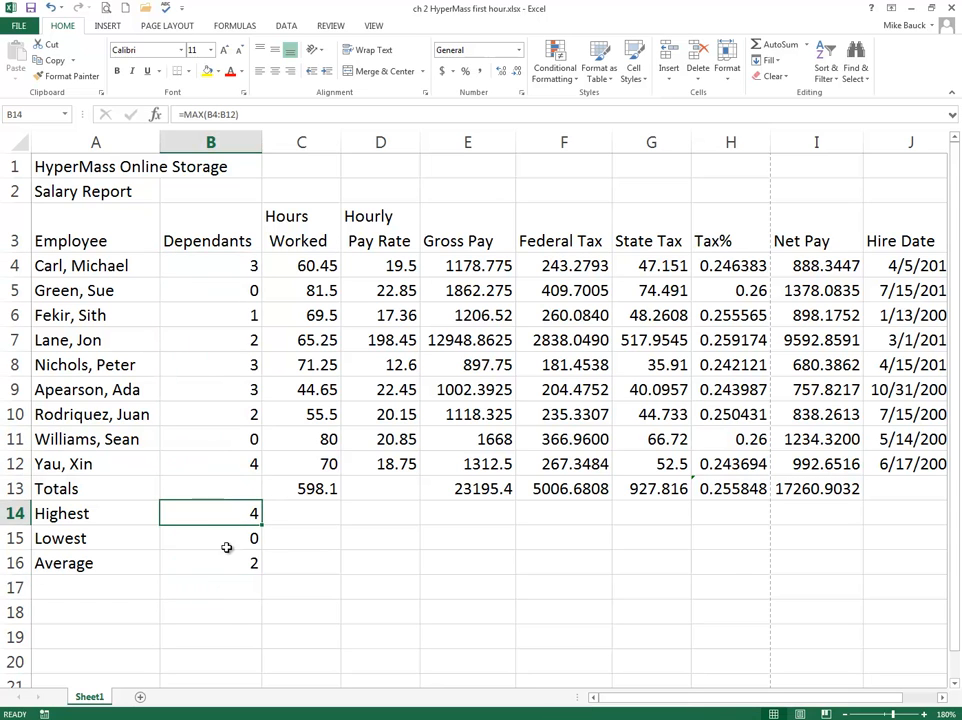
click(227, 547)
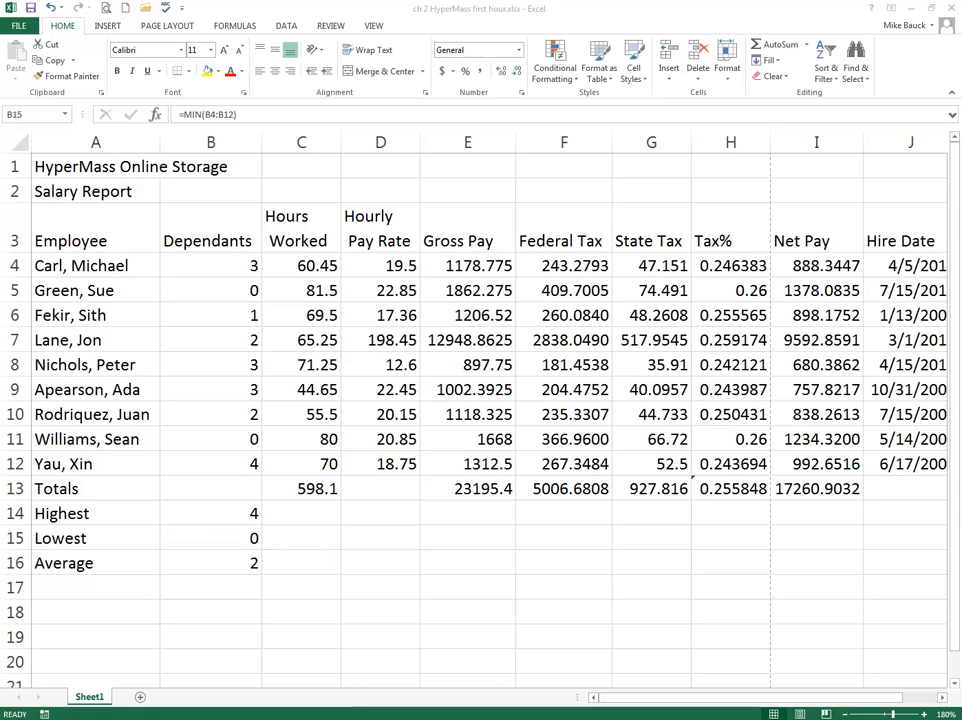
drag(232, 511, 257, 578)
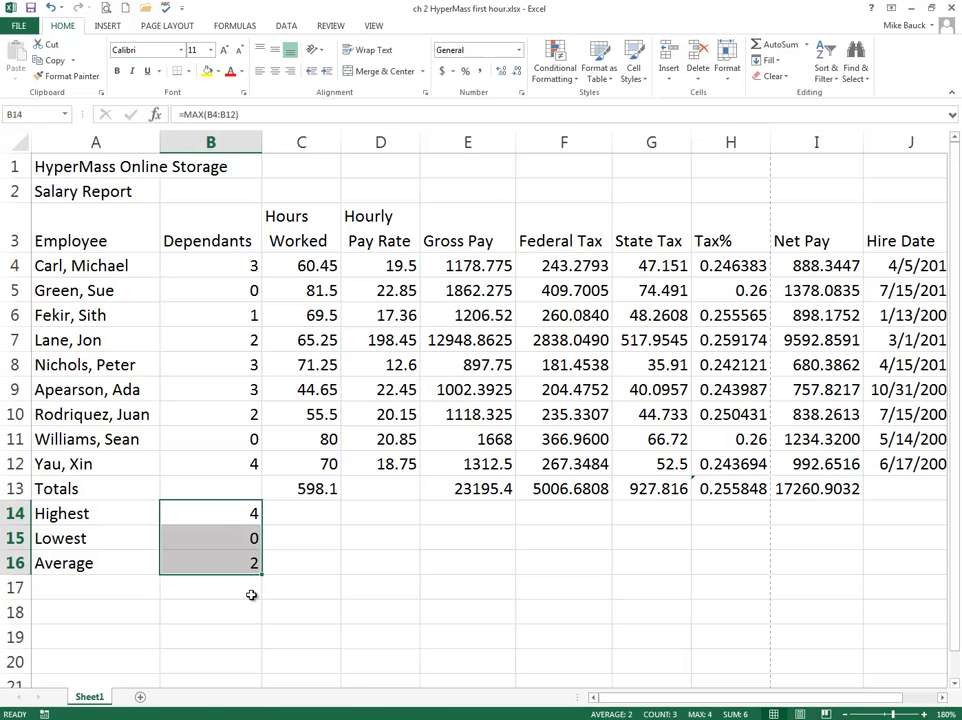
drag(262, 577, 826, 563)
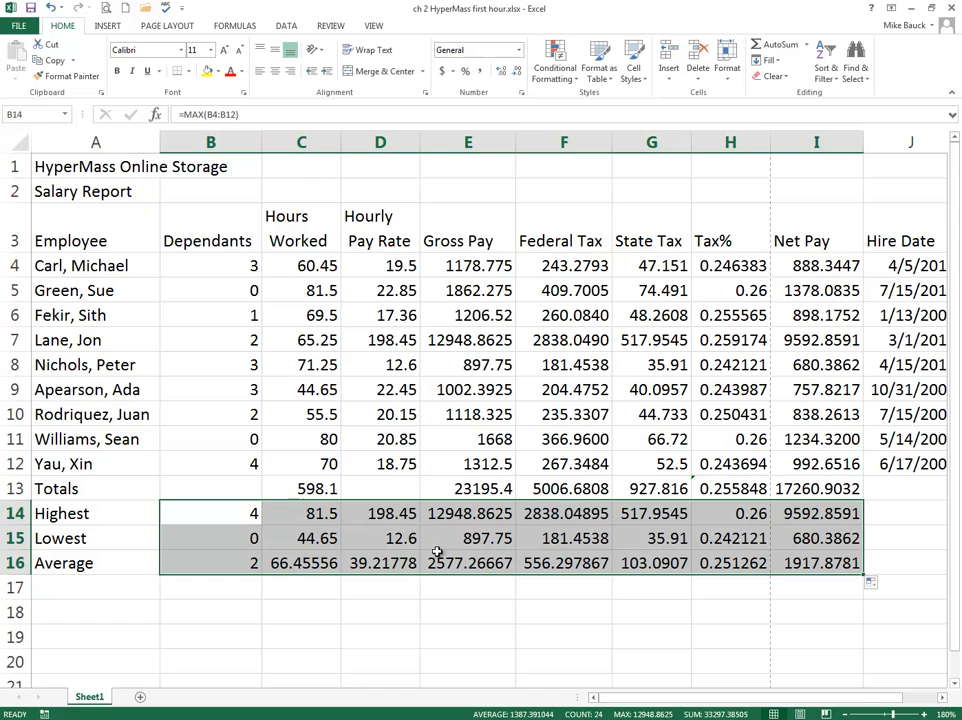
Step: Examine the copied MIN formulas in the Lowest row for Gross Pay and State Tax
click(479, 541)
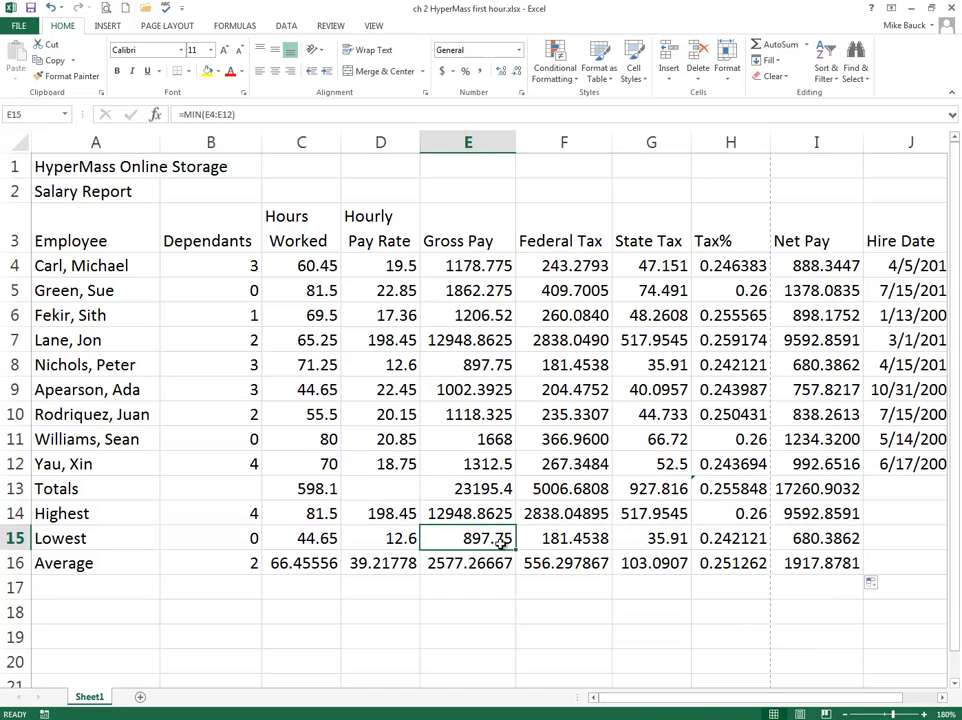
click(670, 541)
click(219, 115)
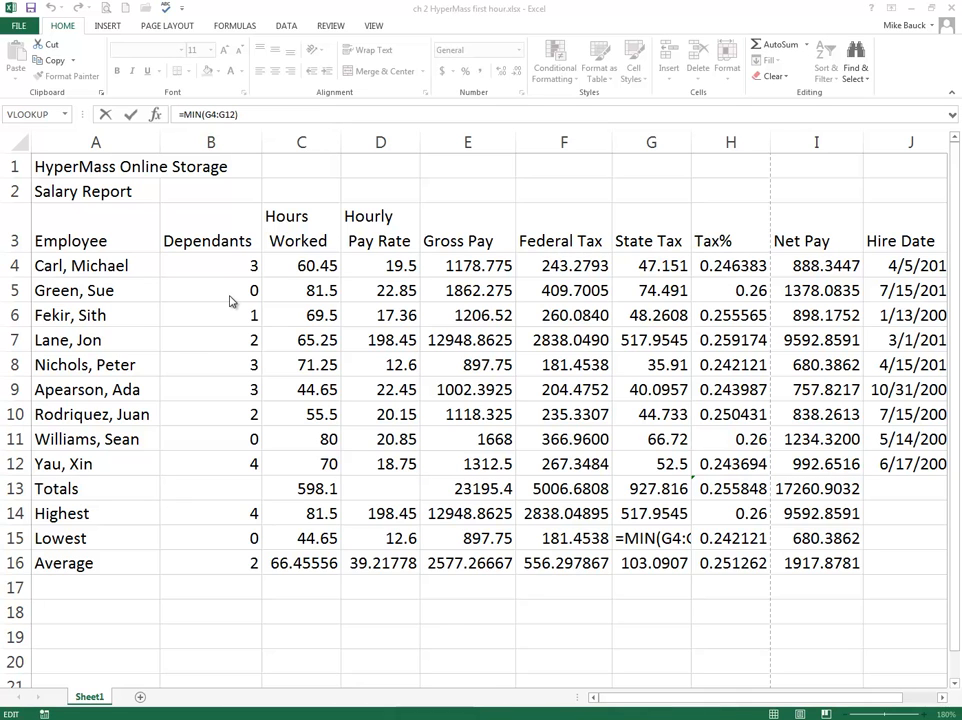
click(165, 30)
click(165, 30)
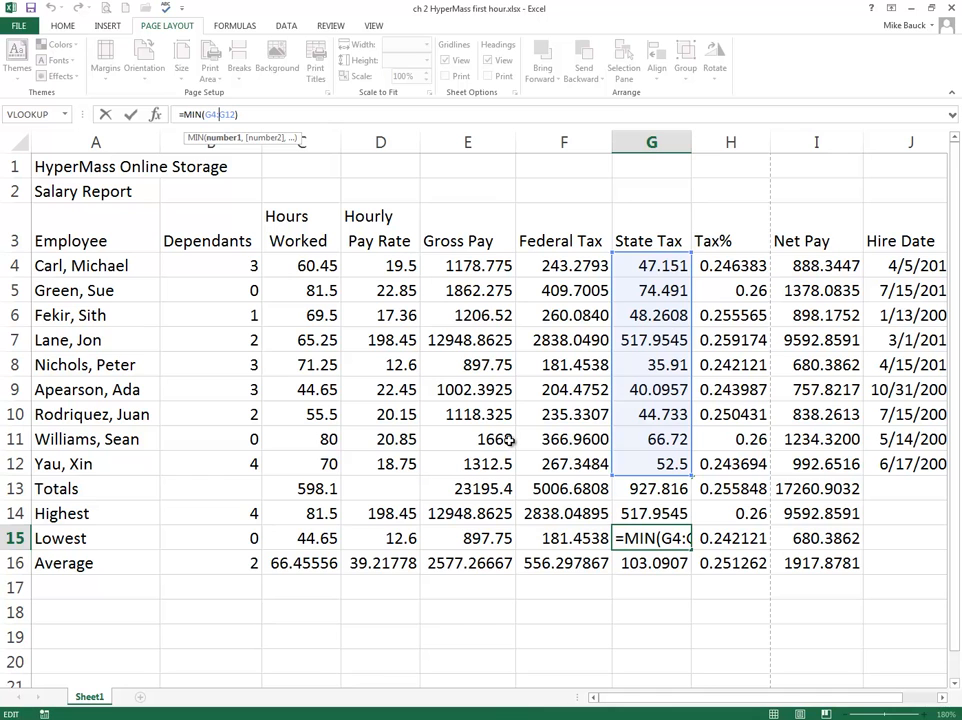
key(ctrl+Return)
Step: Apply a different built-in document theme to the workbook
click(580, 414)
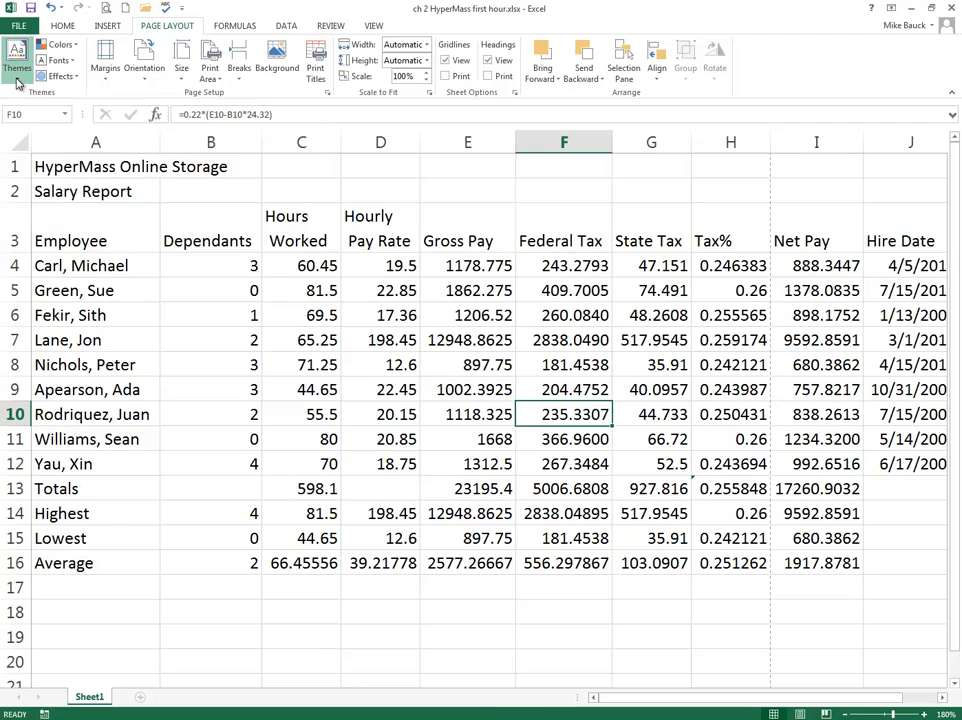
click(16, 80)
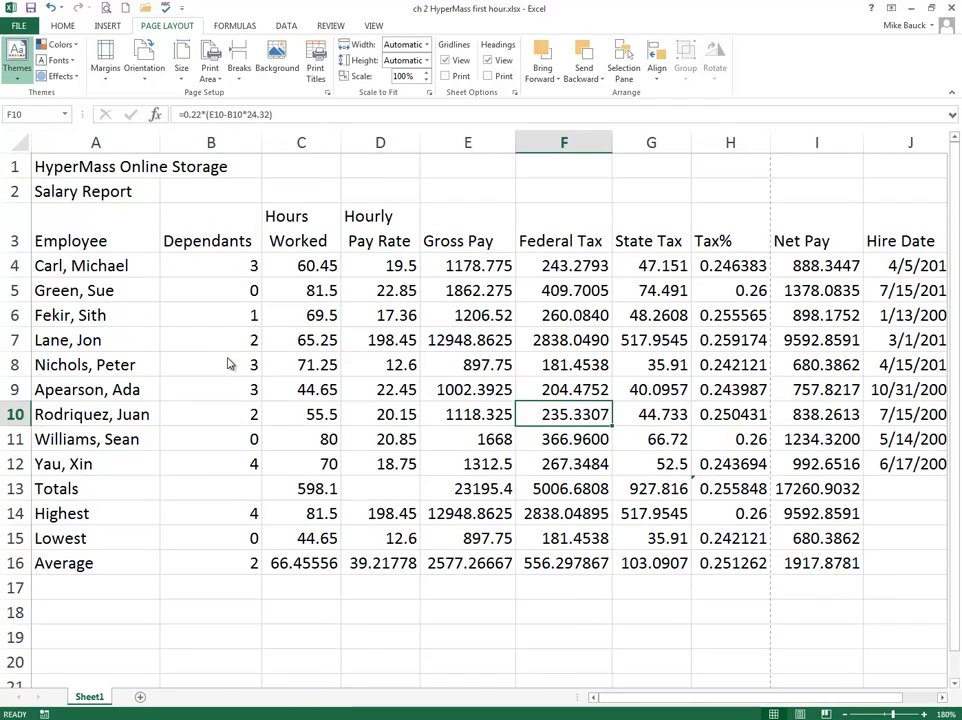
click(138, 288)
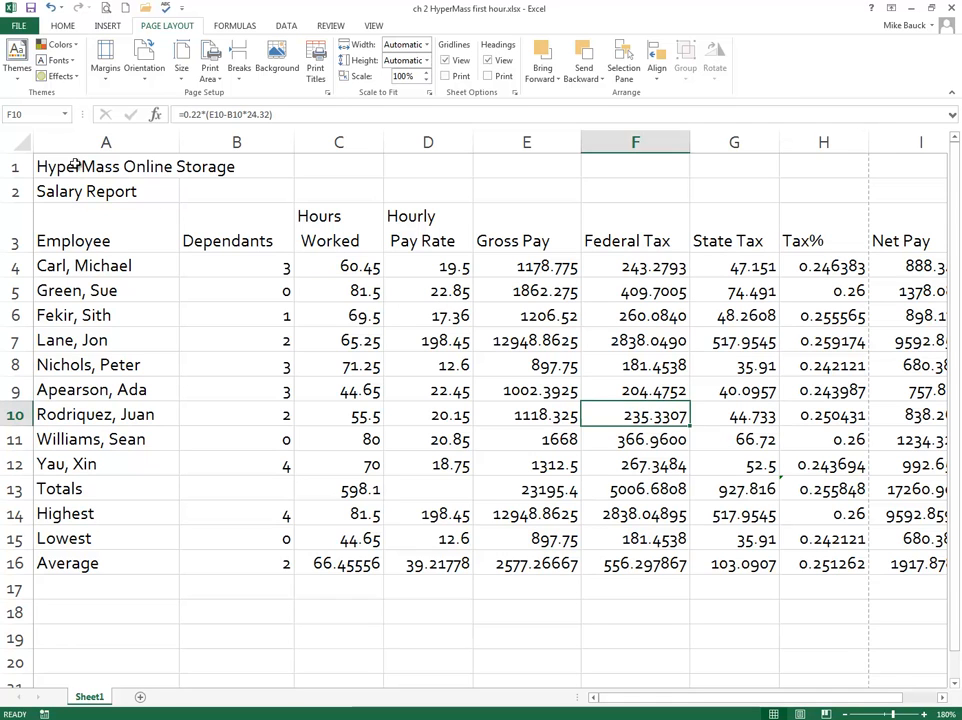
Step: Merge and center the company title across A1:J1 and the Salary Report subtitle across A2:J2
drag(122, 167, 859, 172)
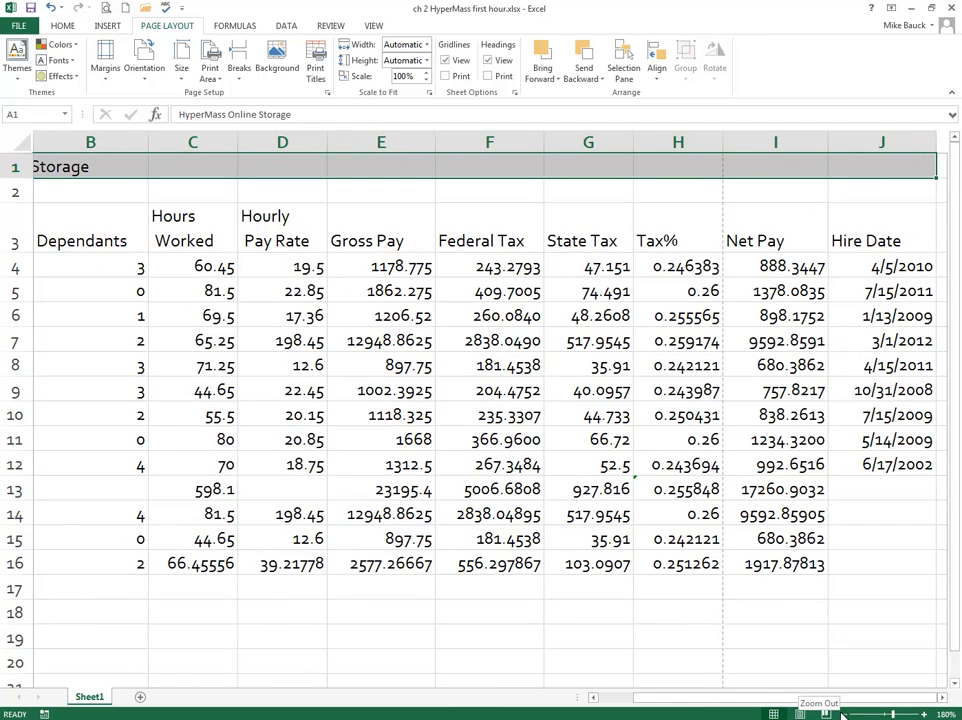
click(843, 714)
click(842, 714)
click(841, 713)
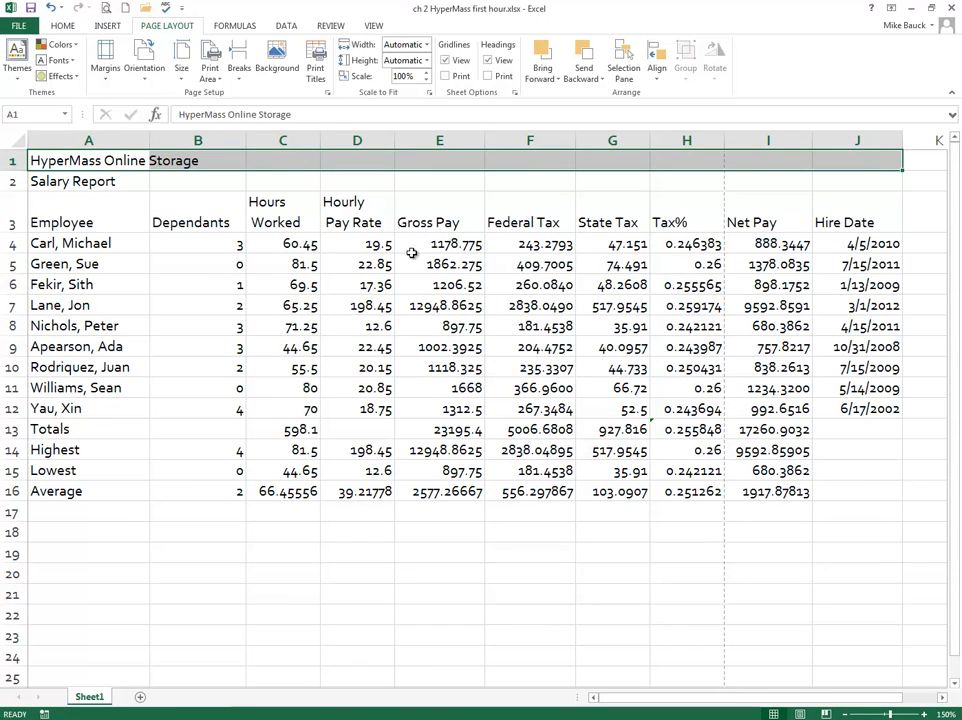
click(60, 28)
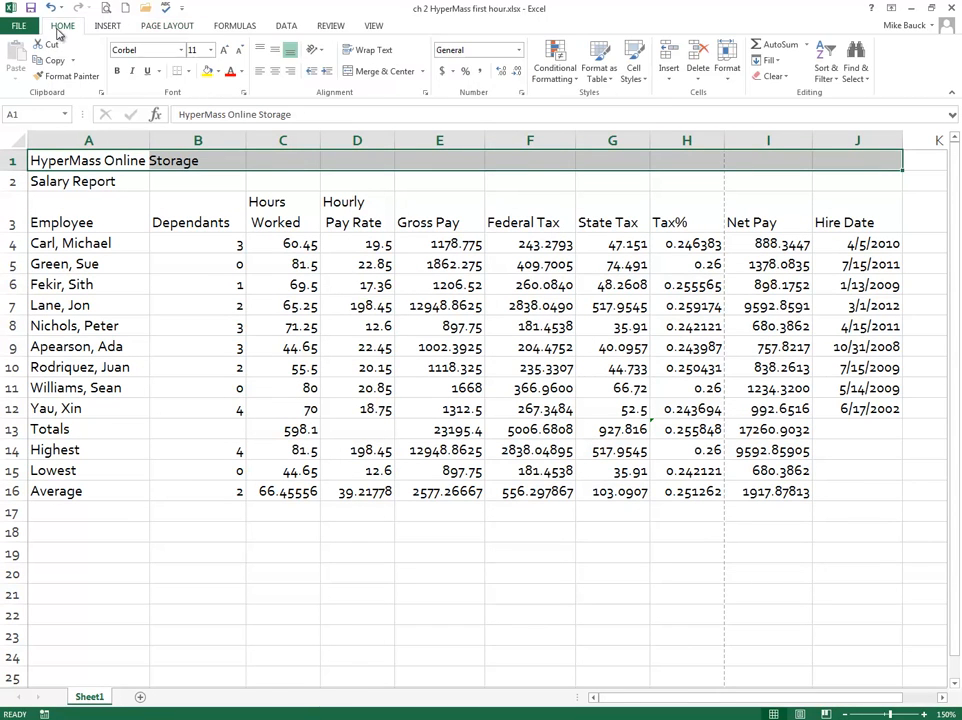
click(386, 72)
drag(113, 181, 849, 182)
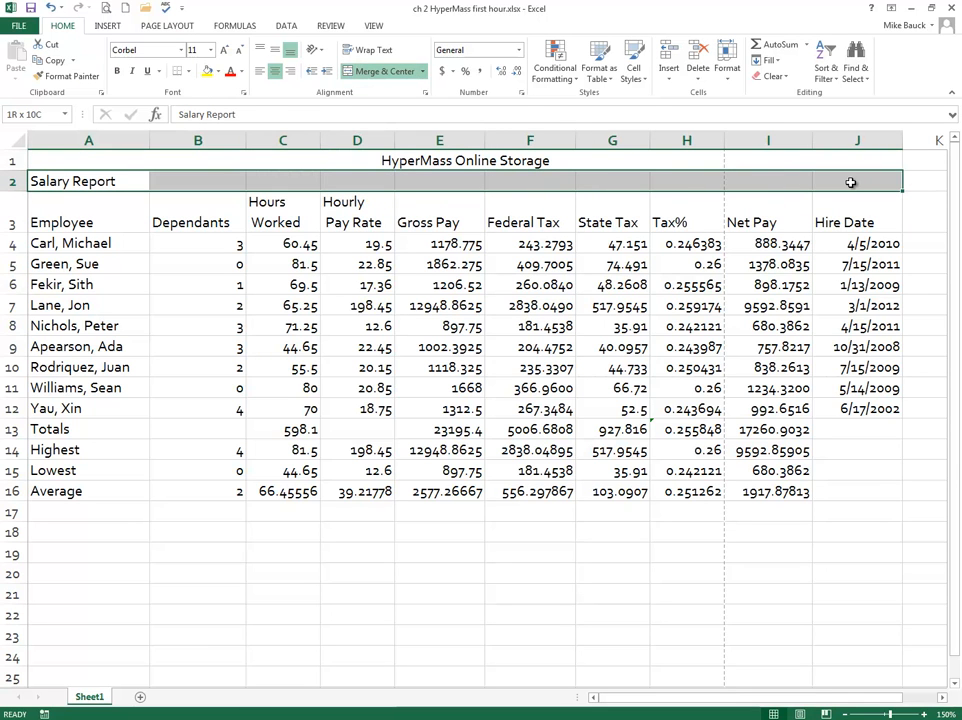
click(380, 72)
Step: Apply the Title cell style to both merged title rows, HyperMass Online Storage and Salary Report
click(425, 163)
drag(429, 160, 431, 179)
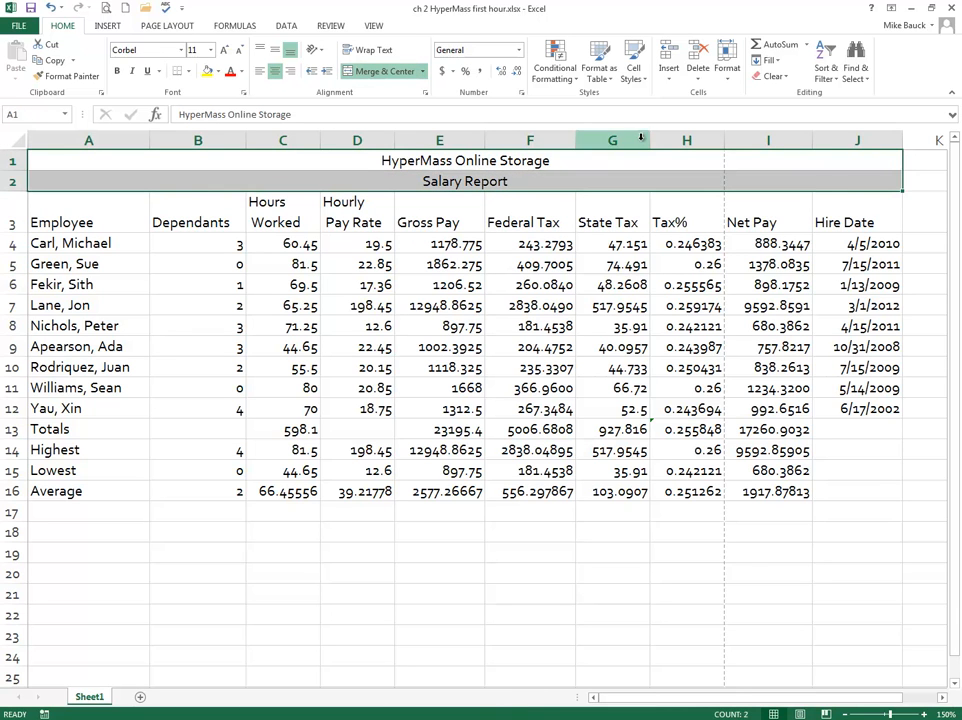
click(638, 80)
click(808, 204)
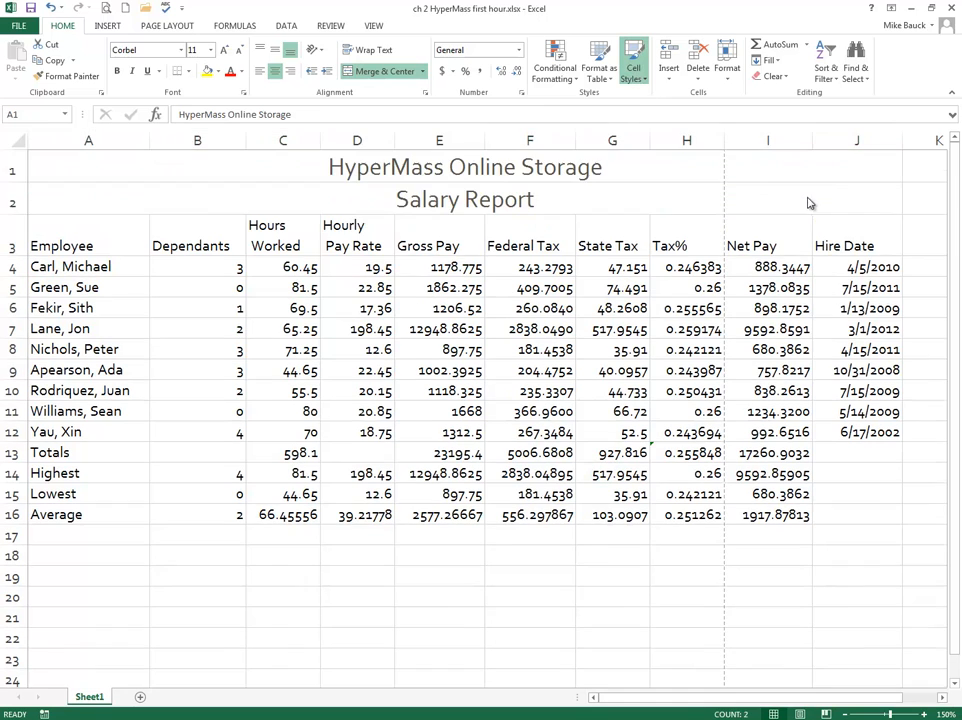
Step: Reduce the Salary Report subtitle's font size to 14
click(470, 204)
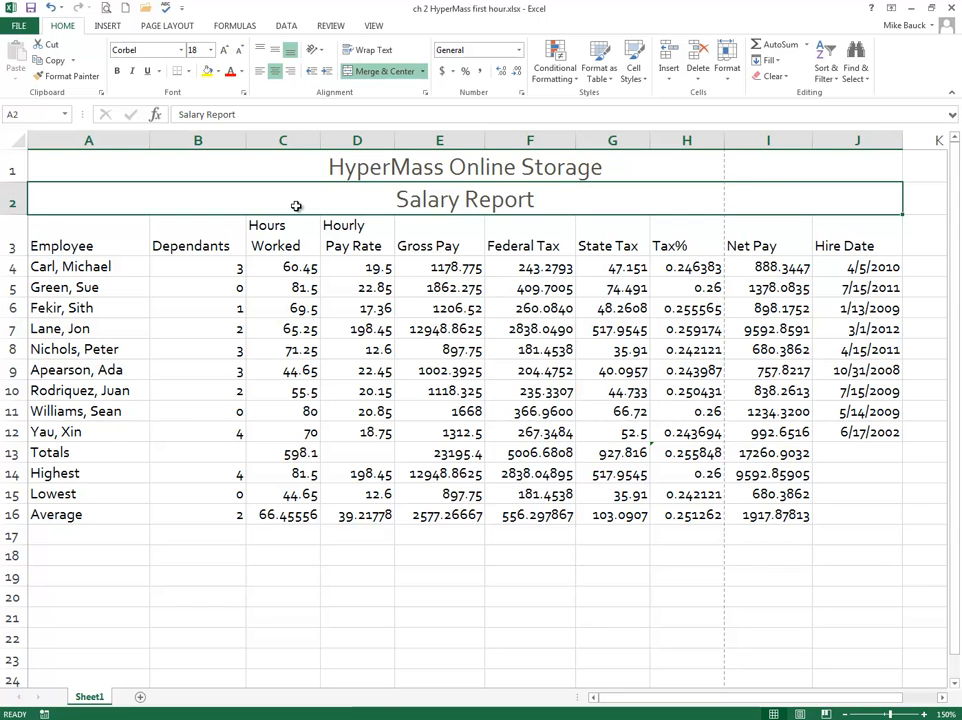
click(238, 50)
click(237, 51)
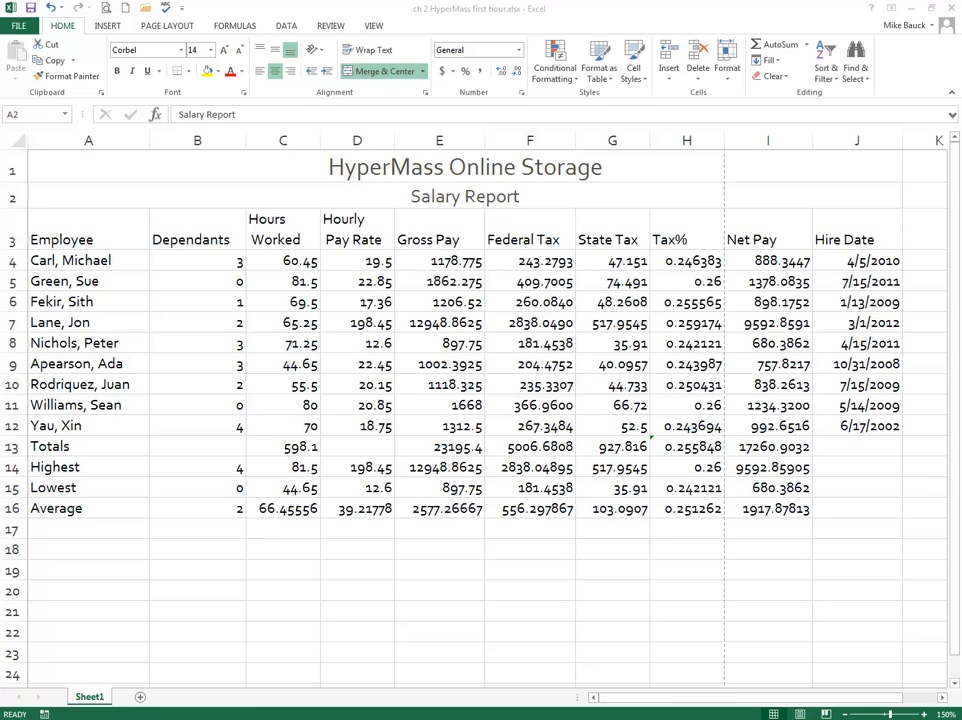
Step: Give the two title rows a light green fill and a thick outside border
click(386, 162)
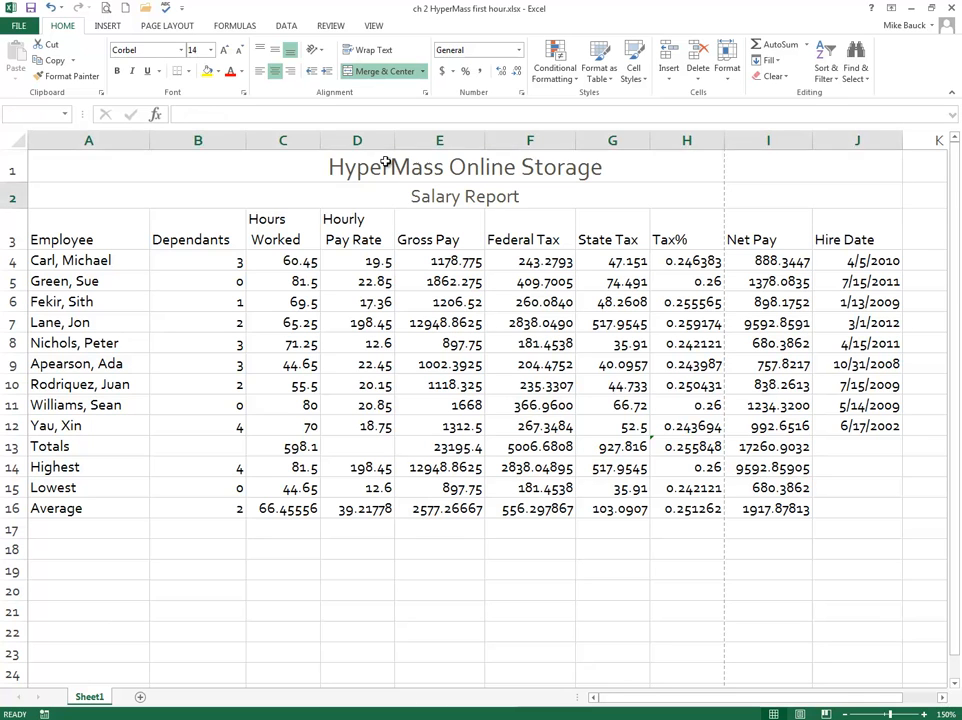
click(386, 162)
shift+click(399, 191)
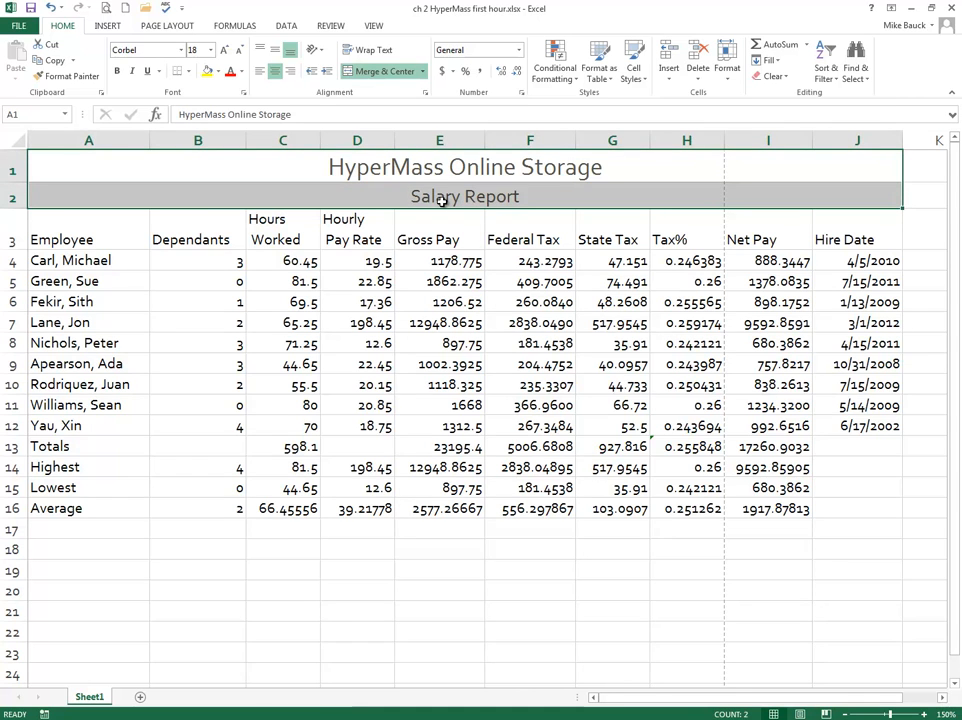
click(210, 71)
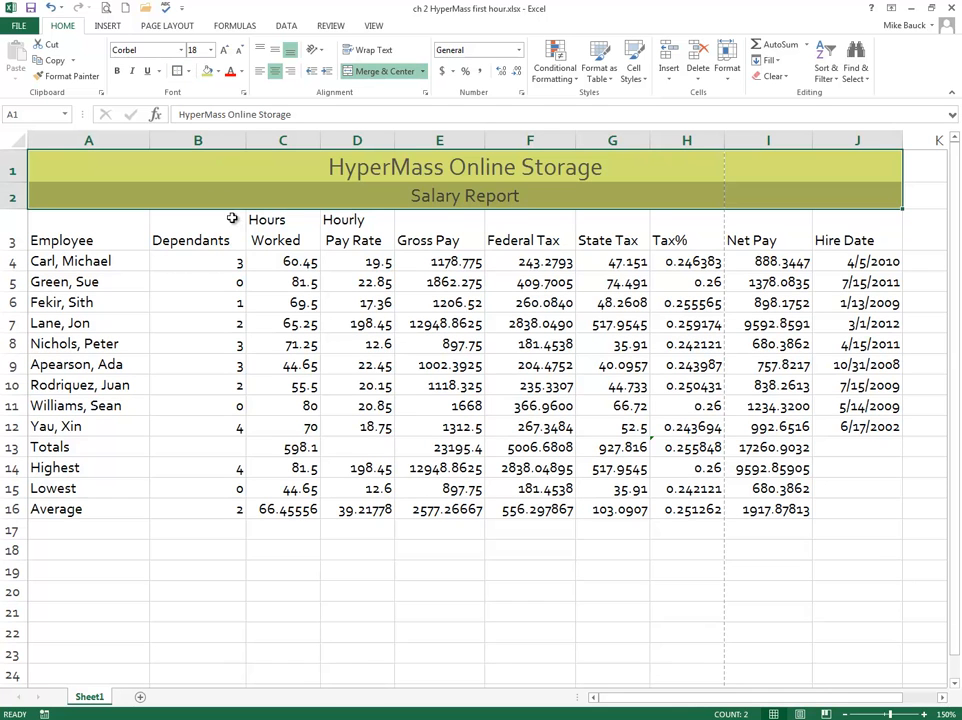
Step: Check the formatted titles in the print preview and return to the worksheet
click(440, 262)
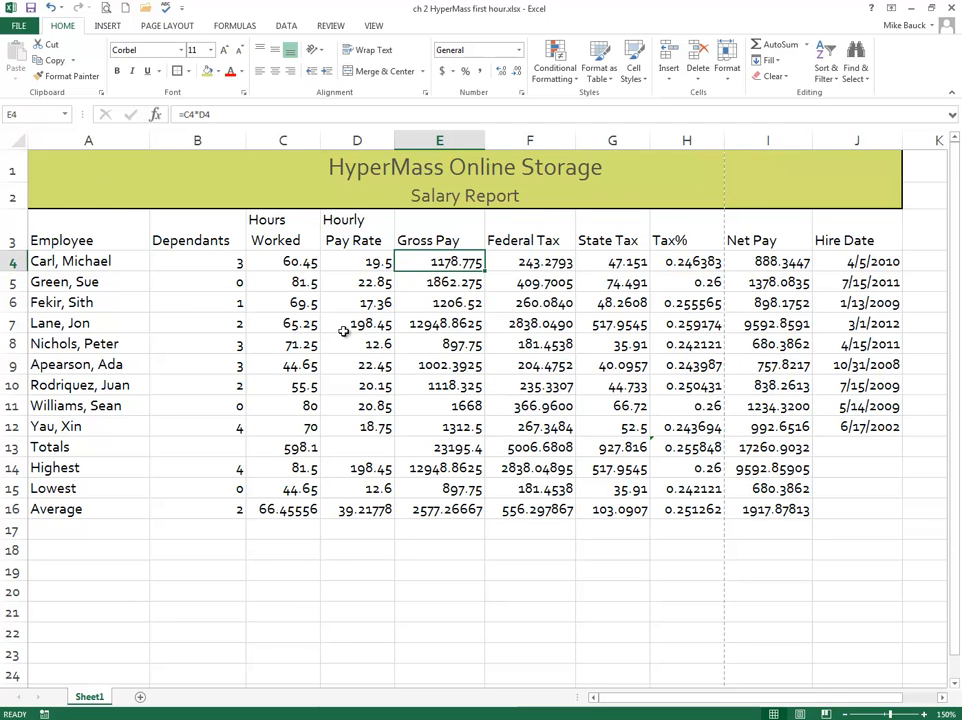
click(104, 8)
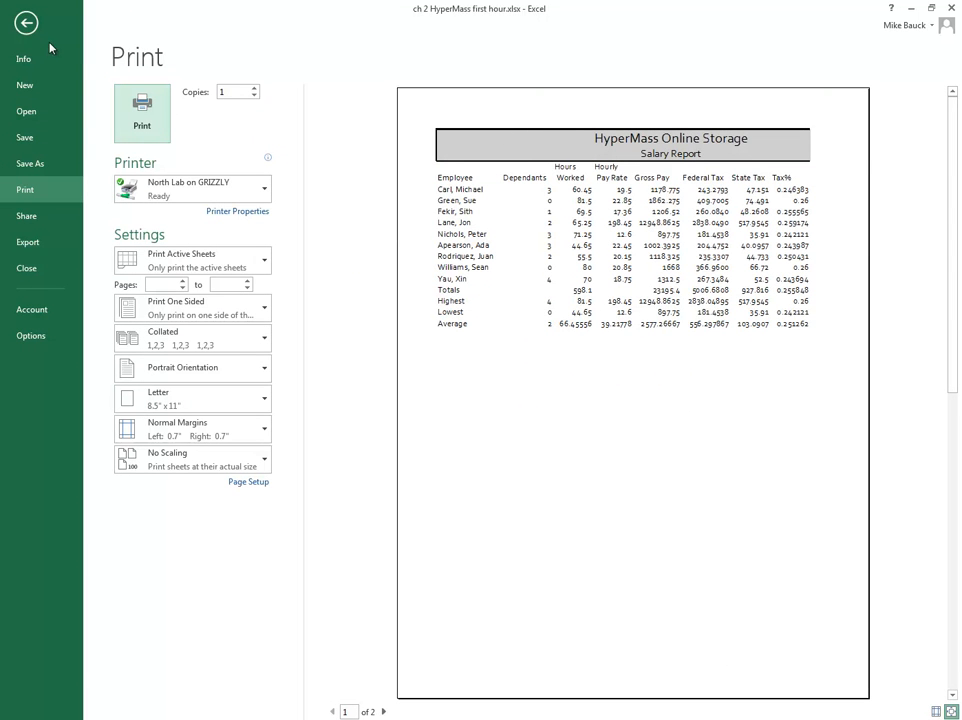
click(26, 22)
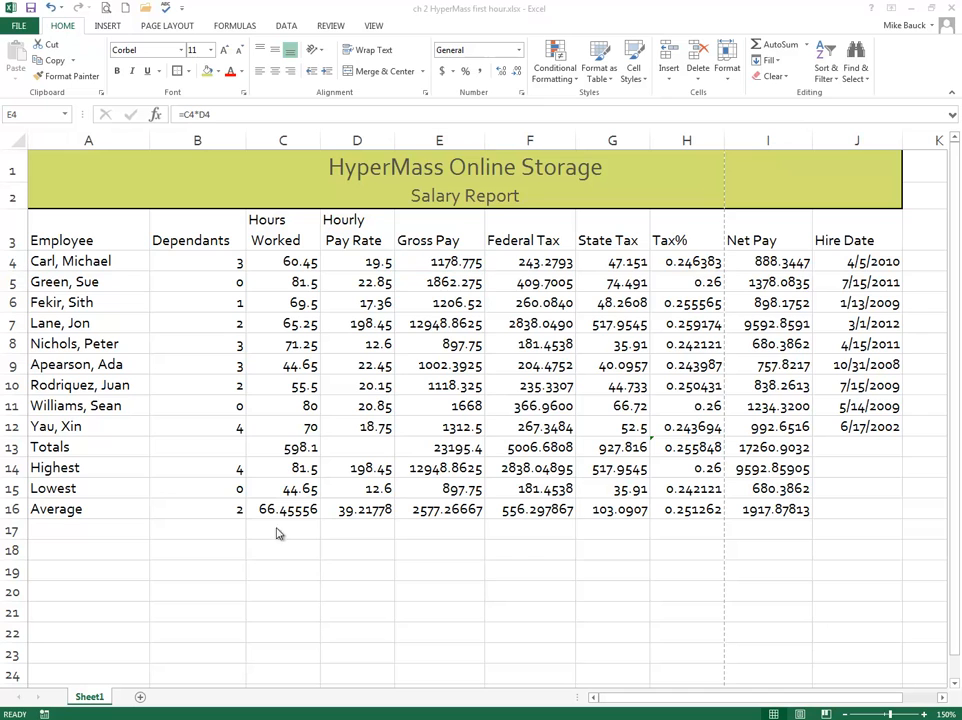
Step: Apply the Heading 2 cell style to the column headings in A3:J3 and center them horizontally
click(62, 238)
drag(60, 238, 846, 241)
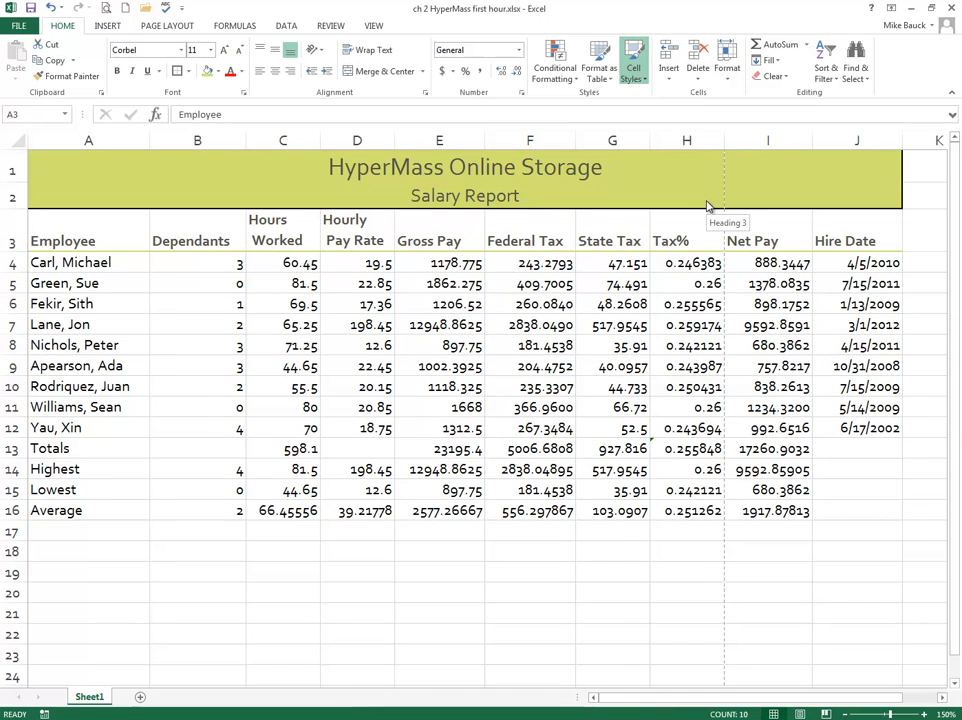
click(628, 204)
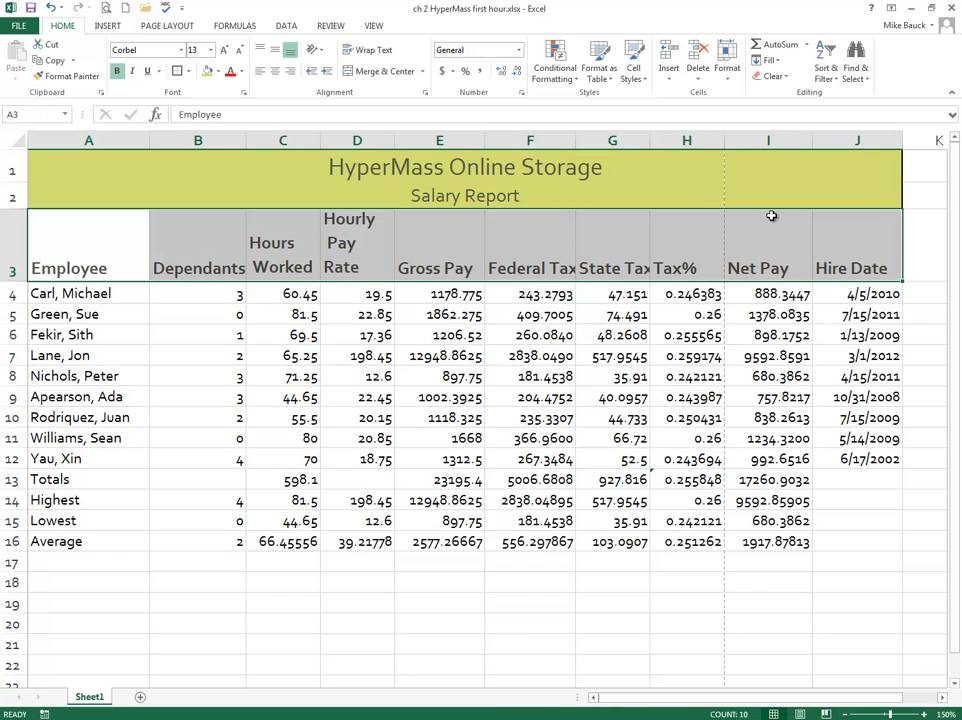
click(276, 73)
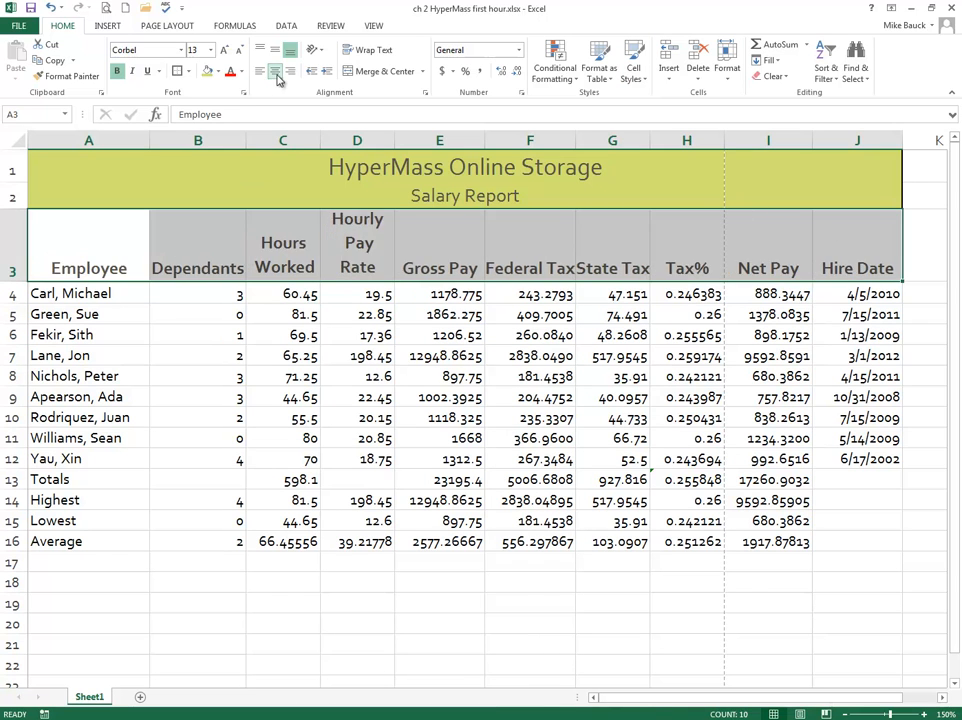
Step: Widen column D so the Hourly Pay Rate heading fits on two lines, and reduce row 3's height to match
click(366, 351)
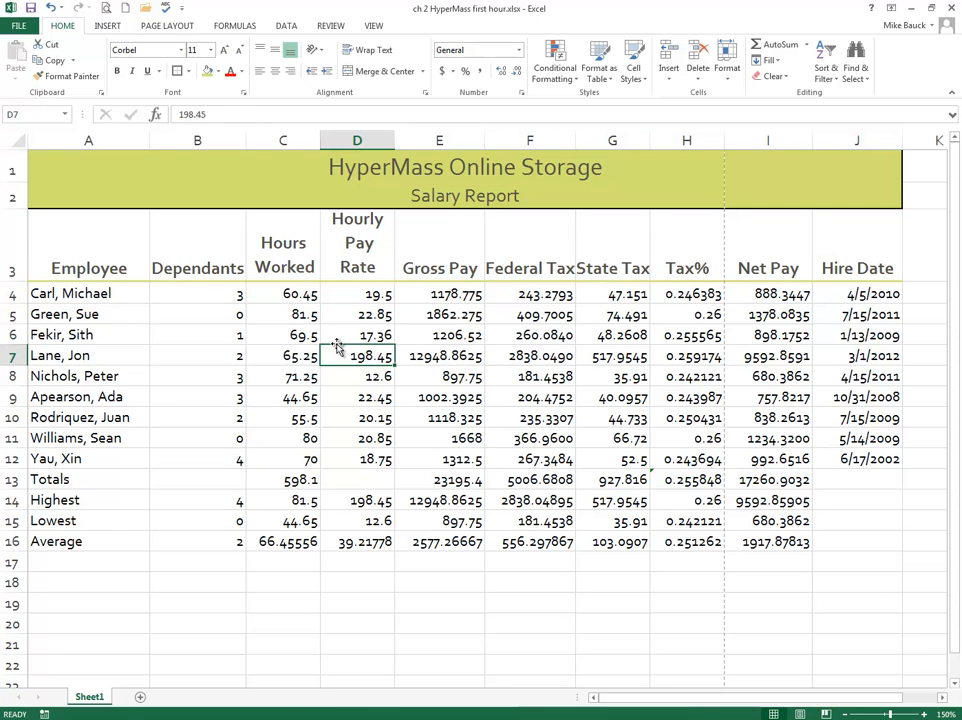
click(347, 233)
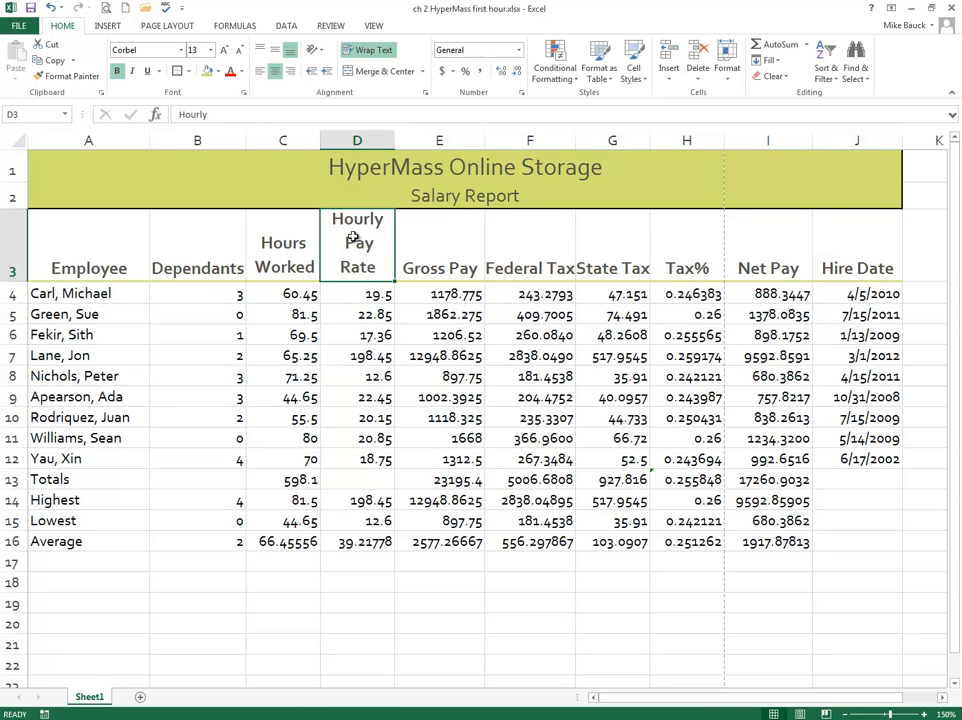
drag(394, 141, 403, 145)
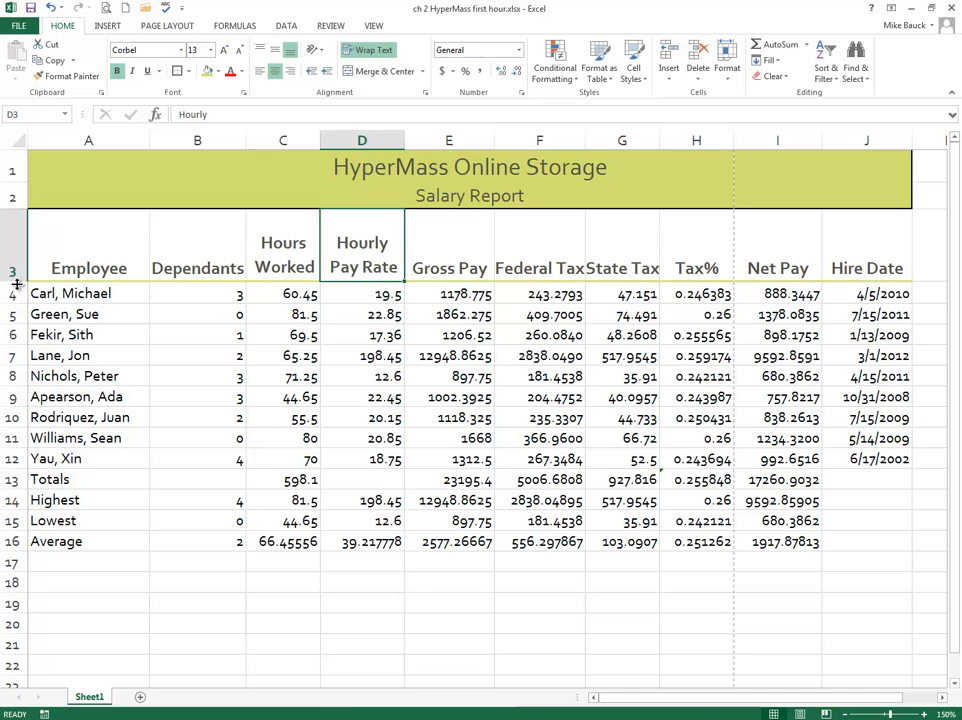
drag(14, 283, 14, 260)
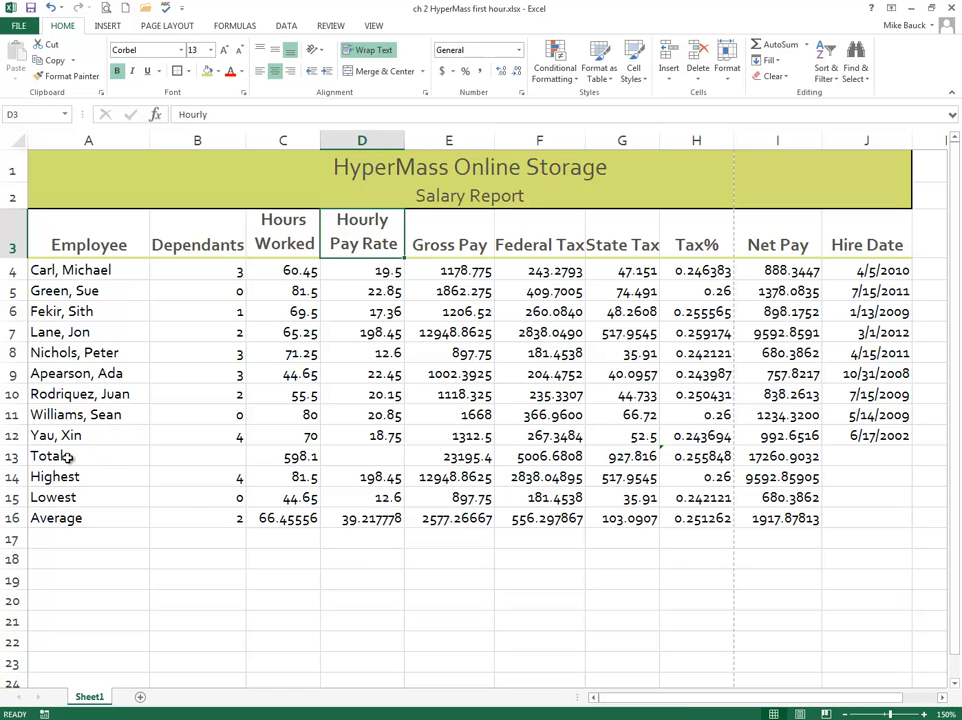
Step: Apply the Total cell style to the Totals row, A13:J13
drag(66, 455, 855, 456)
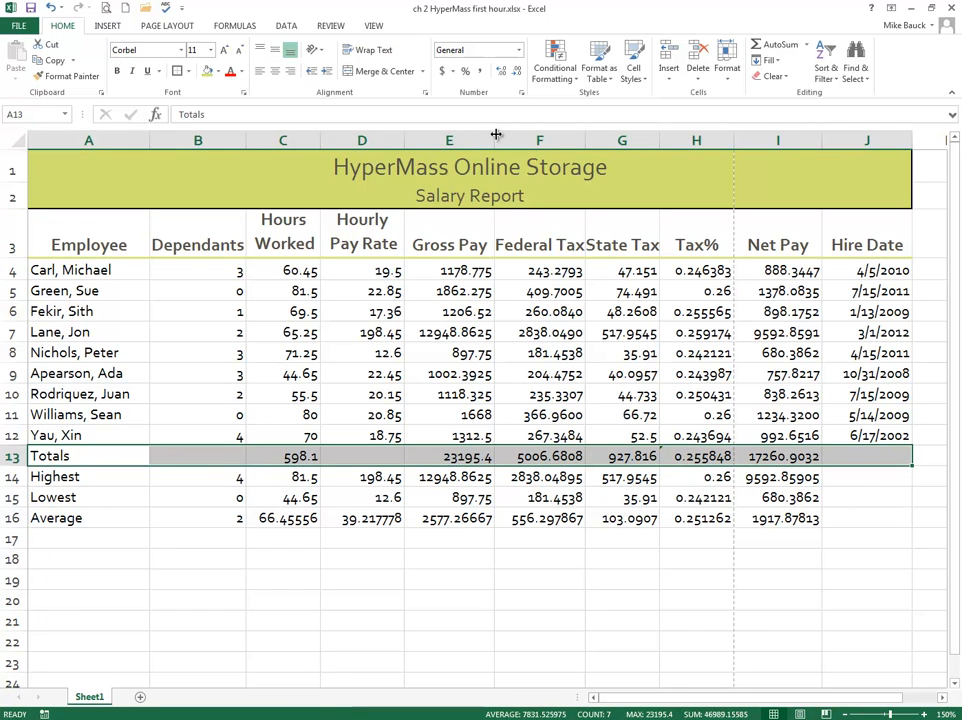
click(635, 72)
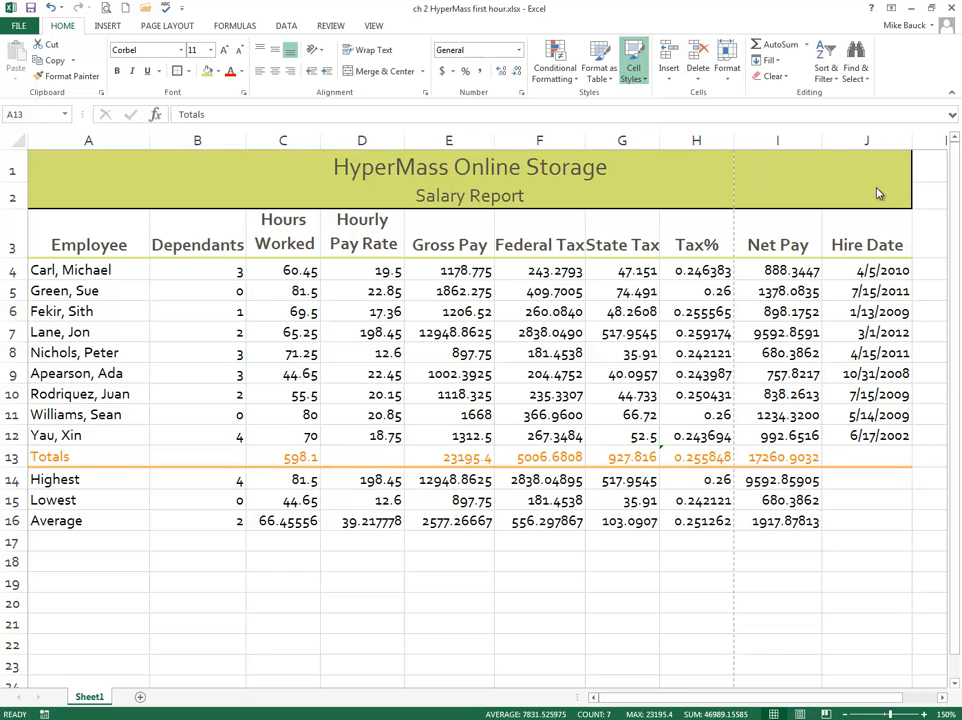
click(891, 206)
click(450, 500)
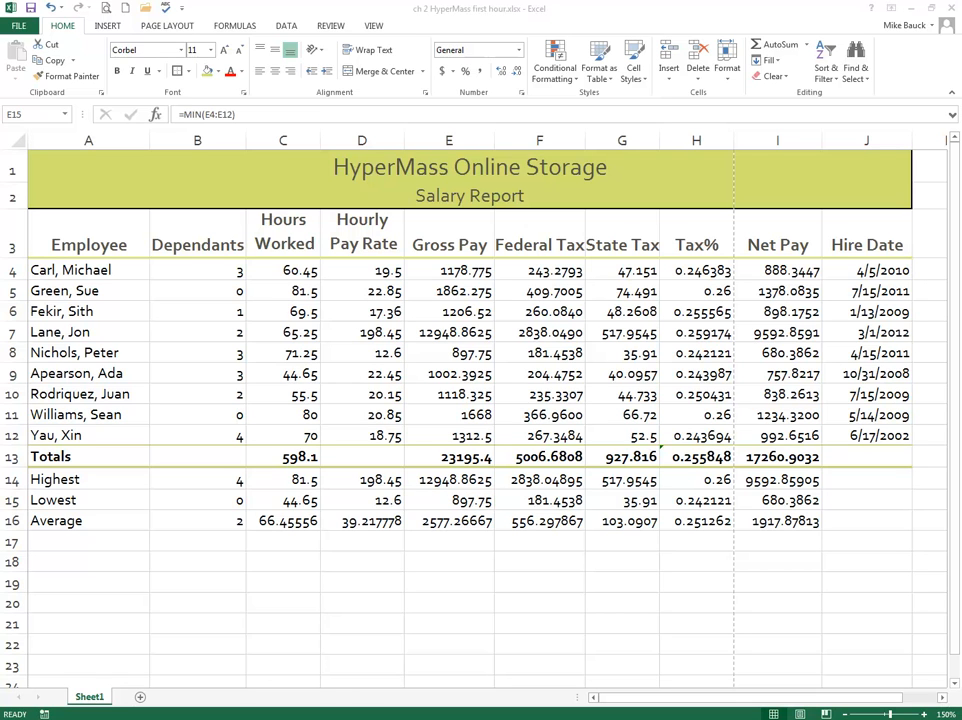
Step: Make the Highest, Lowest and Average labels in A14:A16 bold
click(48, 479)
drag(48, 479, 48, 523)
key(ctrl+b)
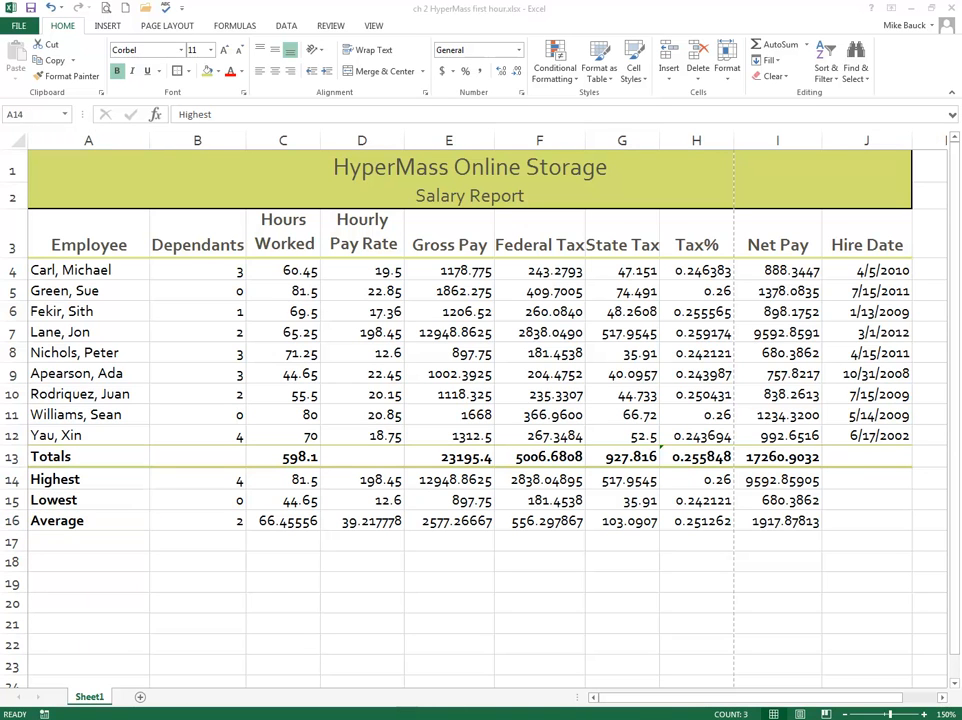
Step: Try the Accounting number format and the Currency format on C4:J4
click(464, 272)
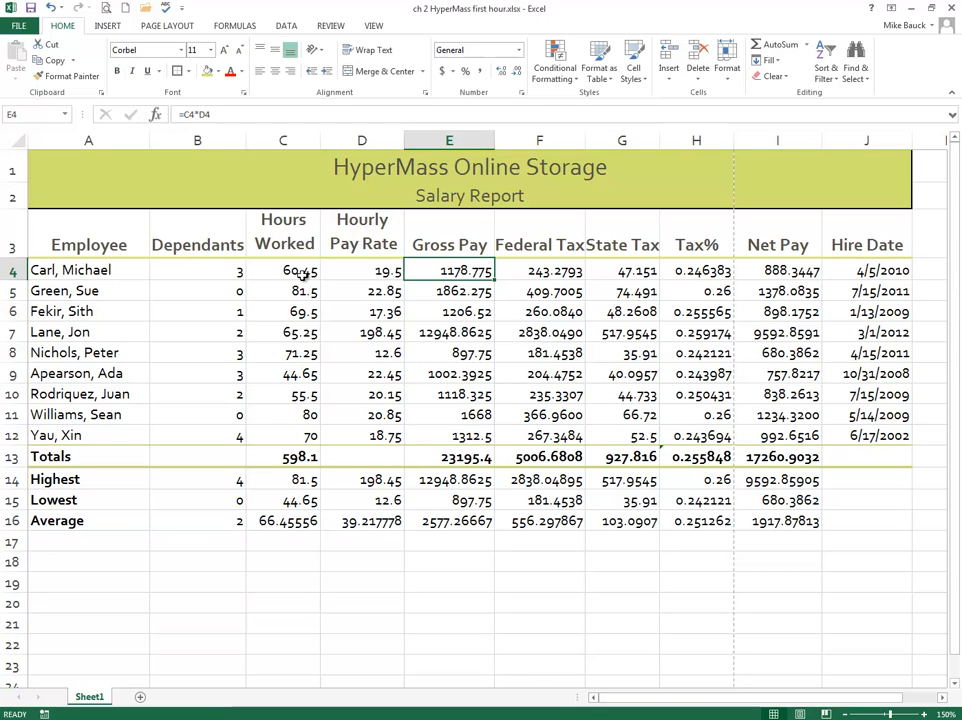
drag(285, 270, 812, 265)
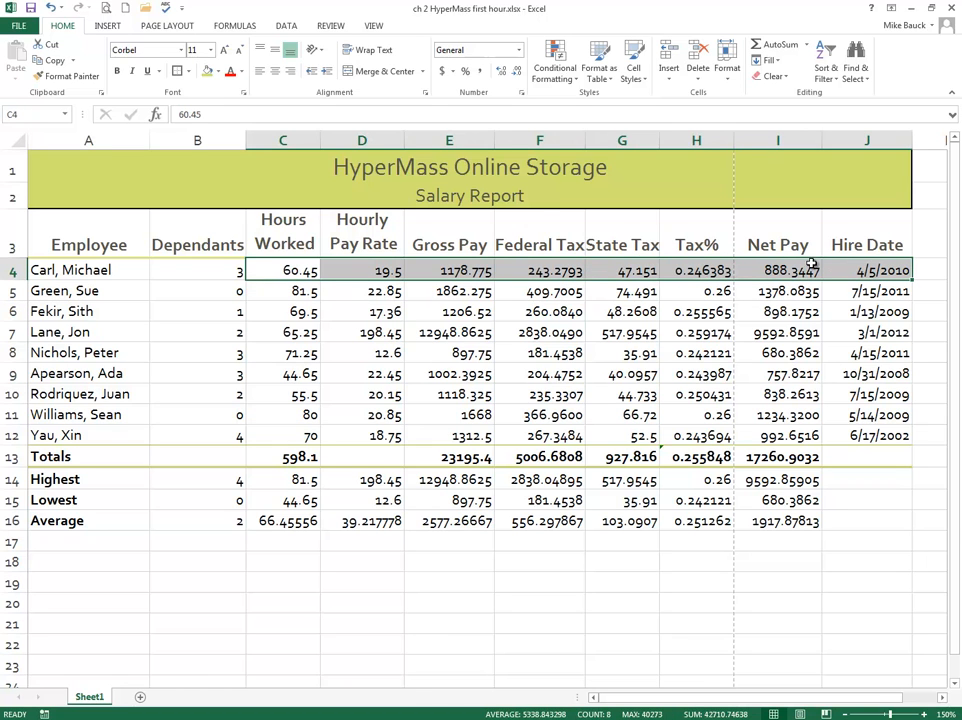
click(445, 78)
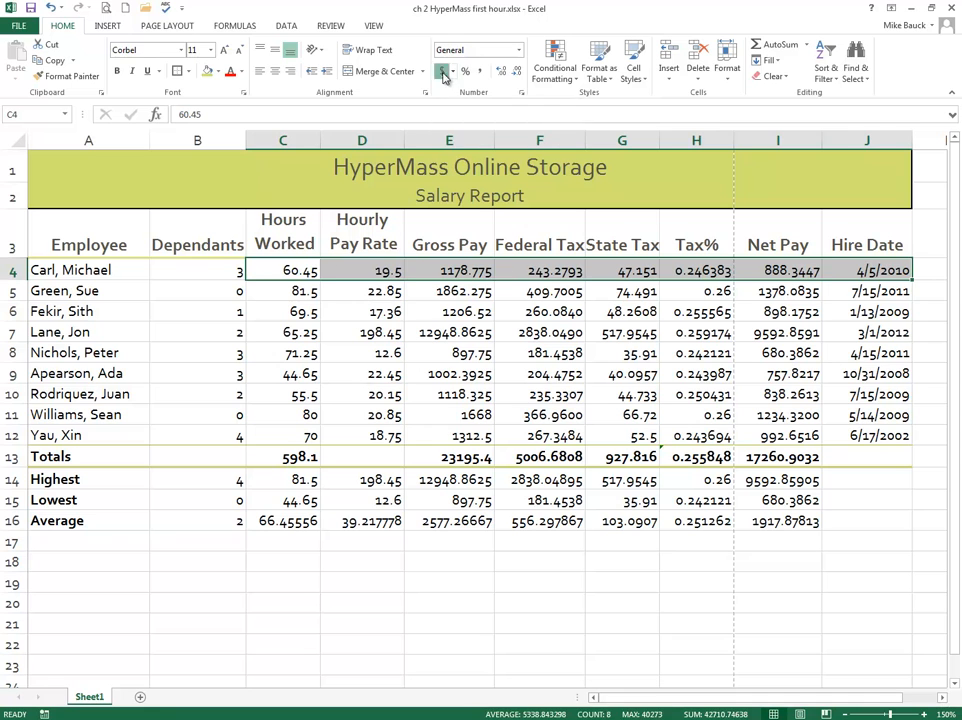
click(519, 51)
click(492, 139)
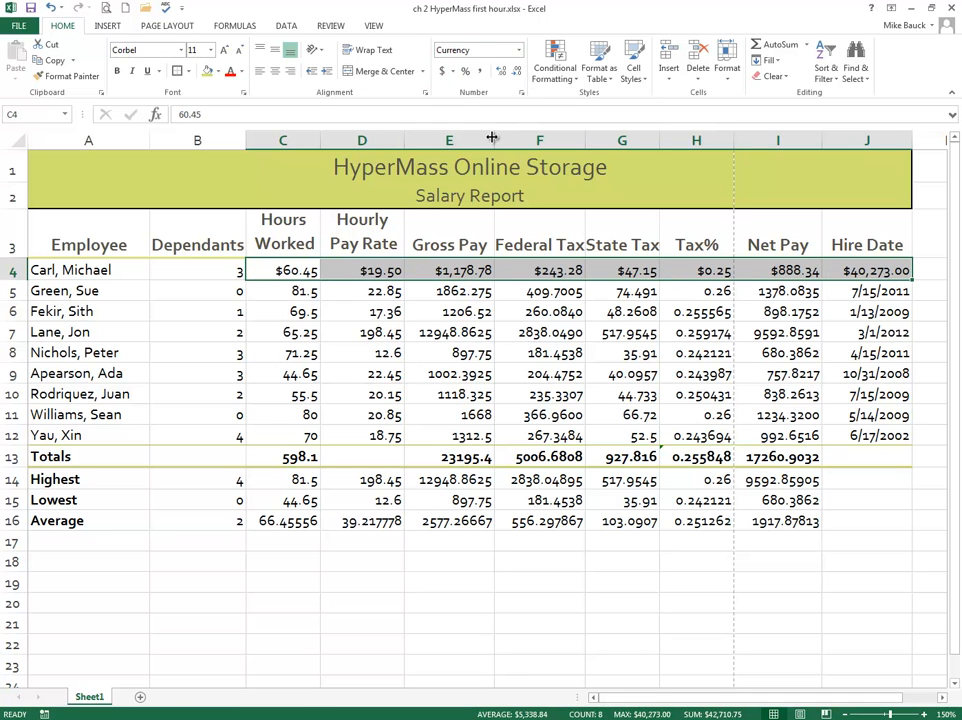
Step: Compare the Accounting and Currency formats on C4:J4 by repeatedly undoing and redoing the Currency format
click(49, 7)
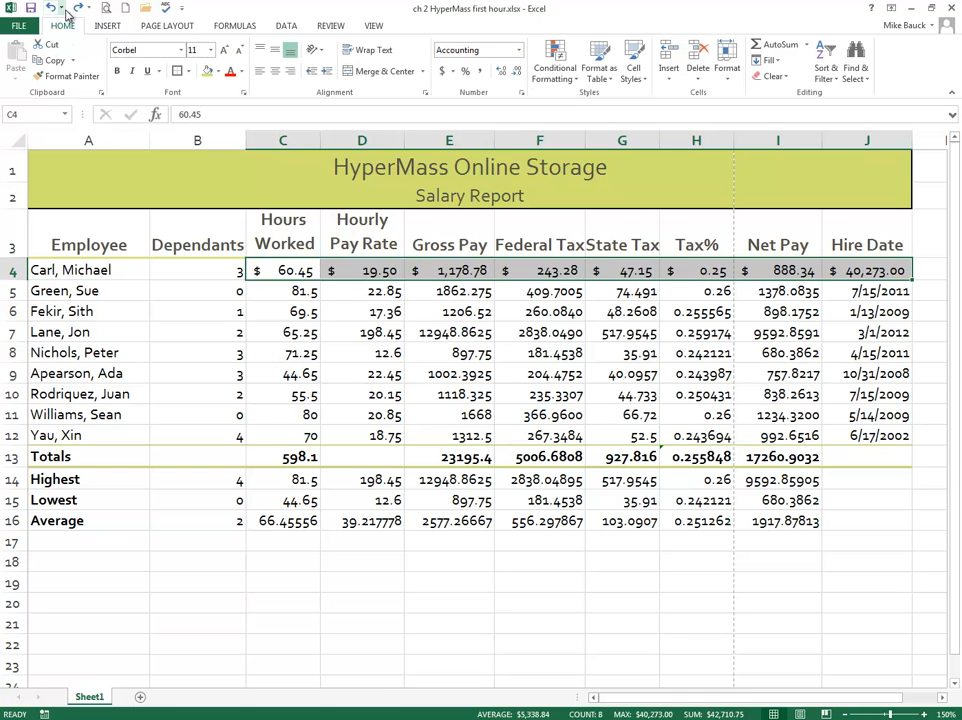
click(72, 8)
click(49, 7)
click(72, 8)
click(50, 8)
key(ctrl+y)
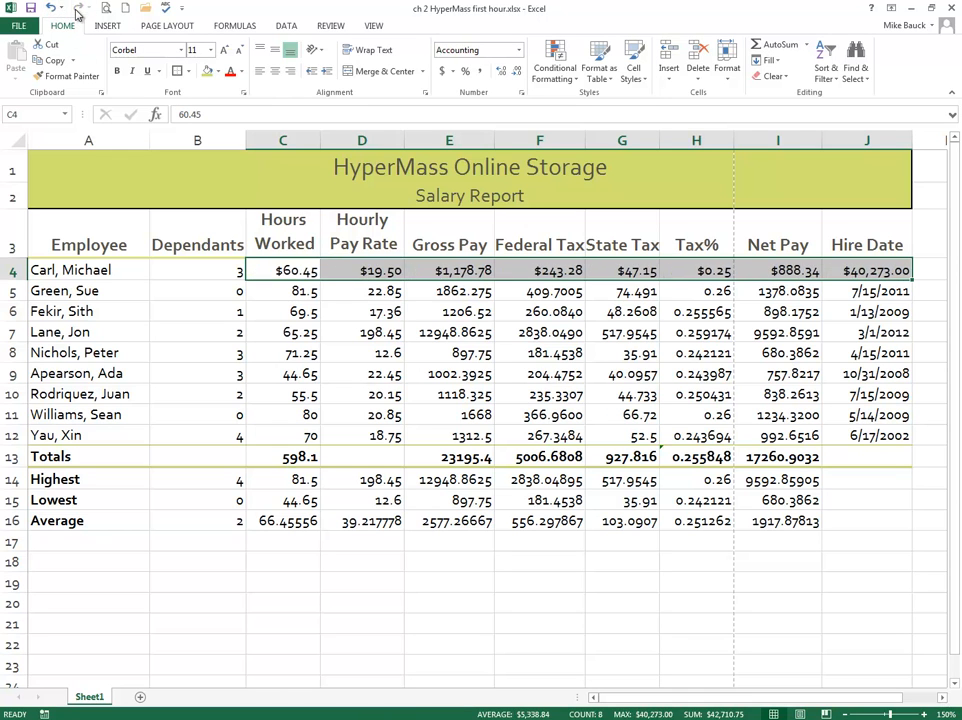
click(50, 8)
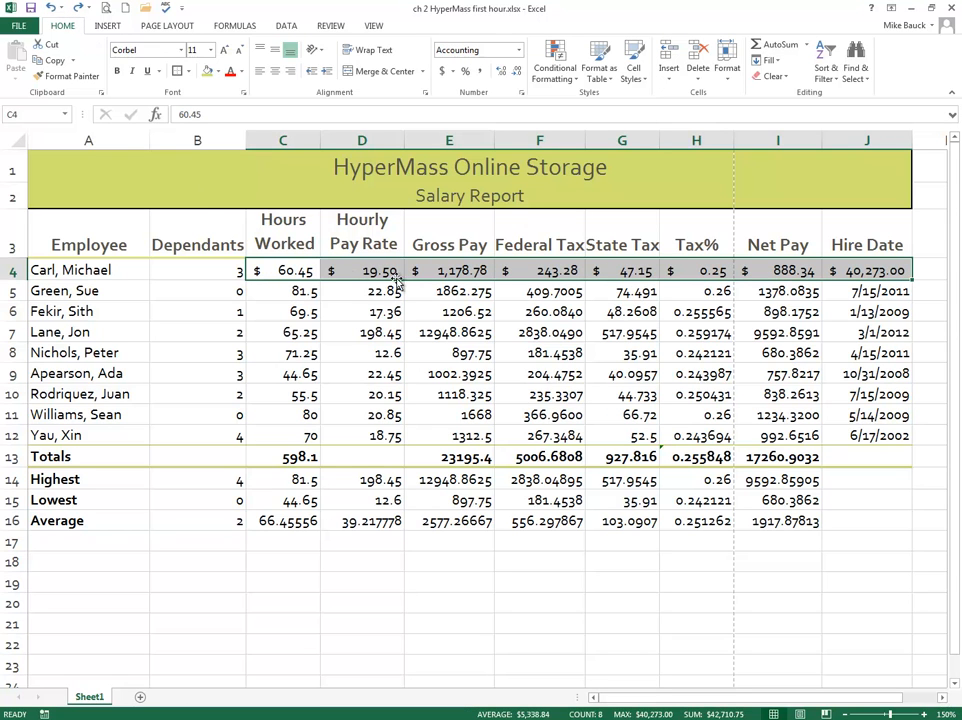
click(80, 7)
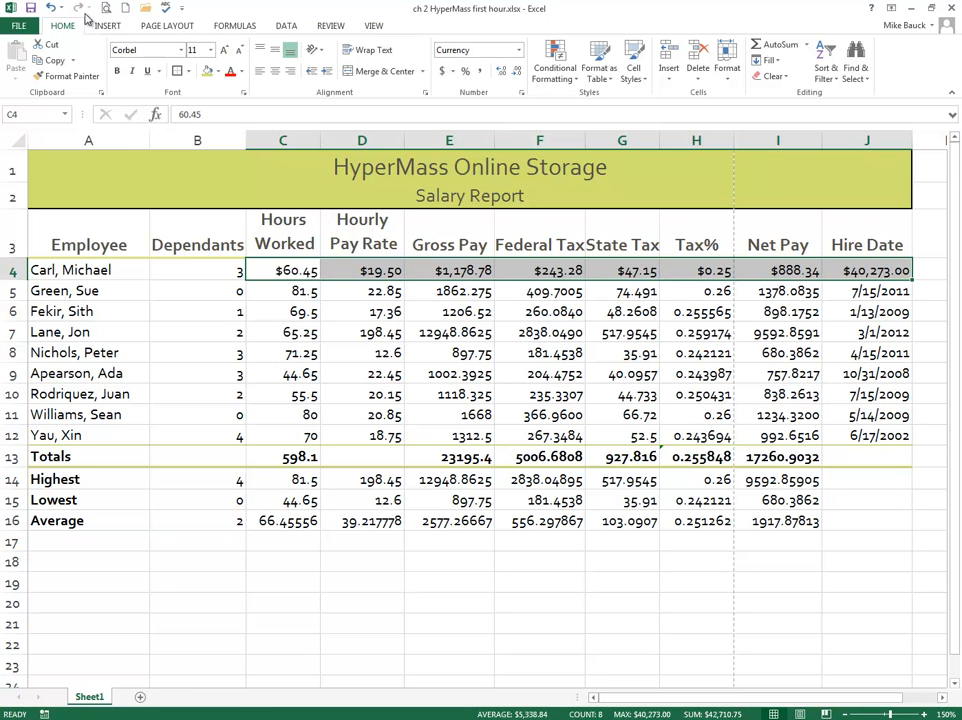
Step: Undo the Currency and Accounting formats on C4:J4 and the bold on A14:A16
click(53, 9)
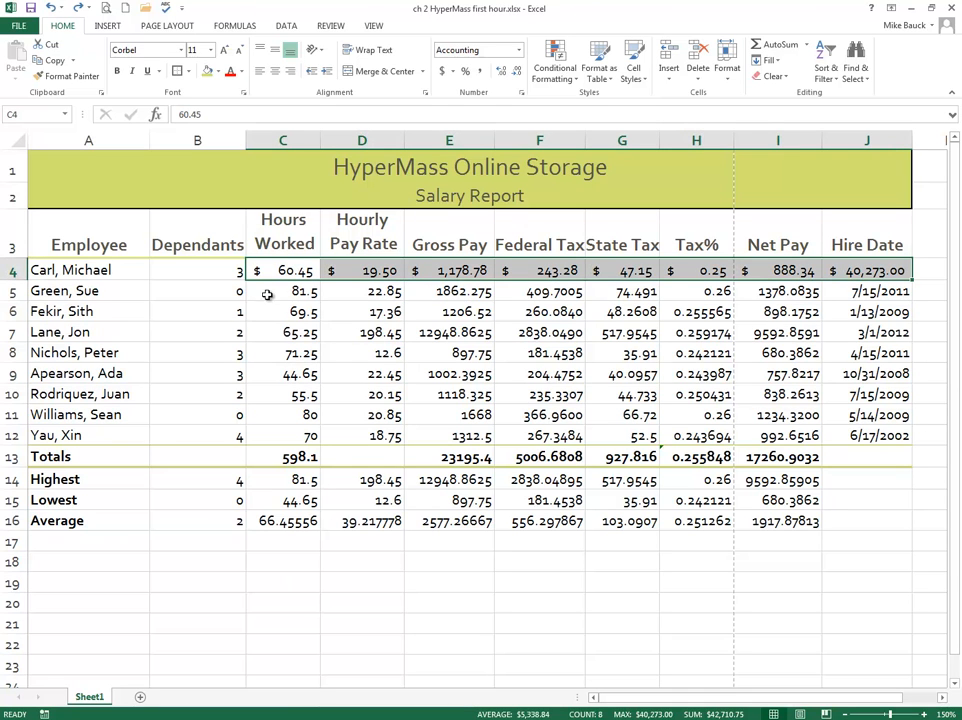
click(52, 9)
click(52, 9)
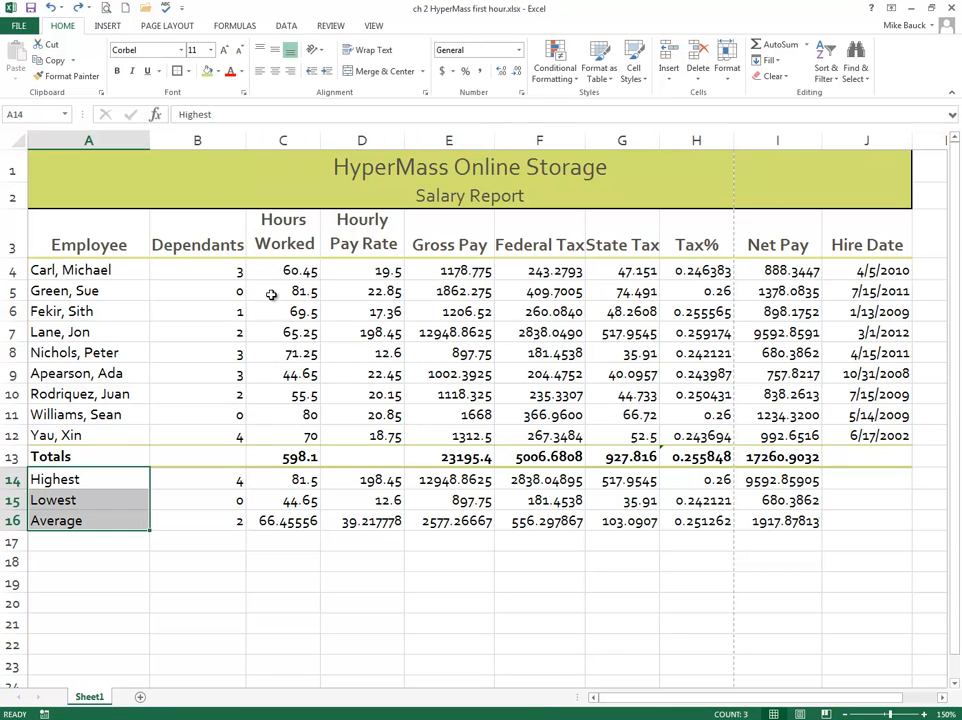
Step: Redo the bold formatting on the Highest, Lowest and Average labels in A14:A16
click(78, 8)
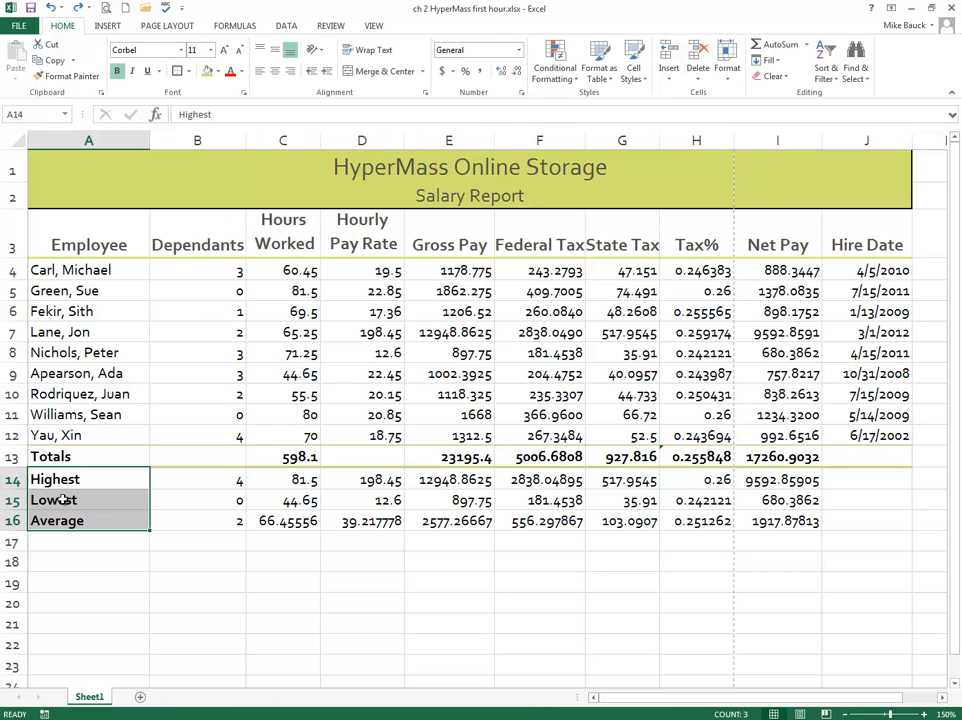
Step: Apply the Currency format to D4:G4 and I4 in the first employee row and to totals E13:G13 and I13
click(351, 278)
drag(351, 278, 638, 273)
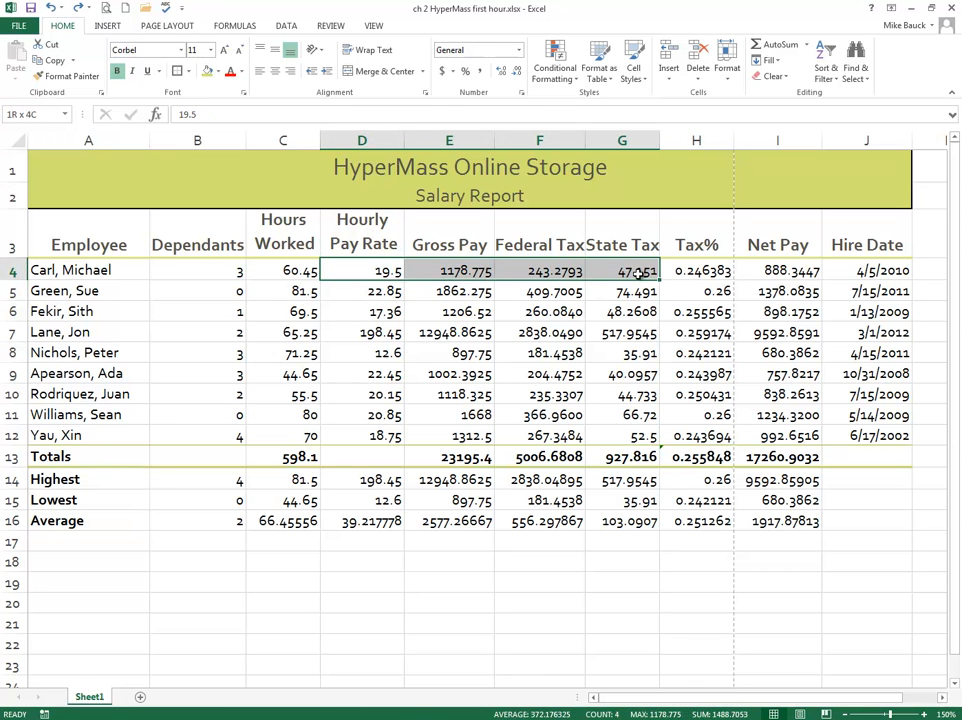
drag(638, 273, 638, 273)
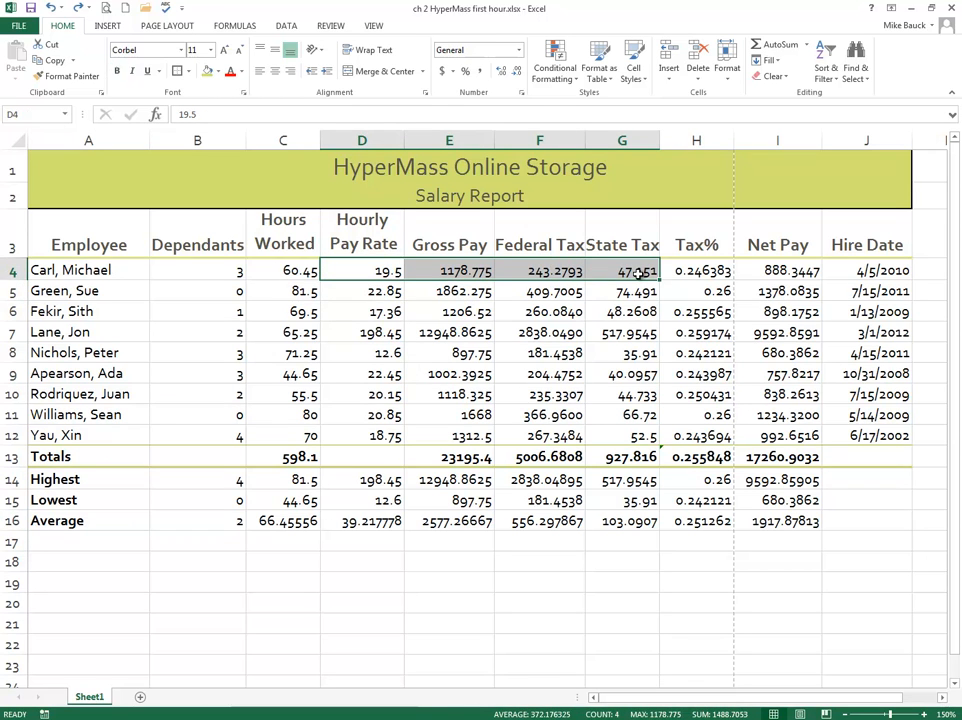
ctrl+click(786, 270)
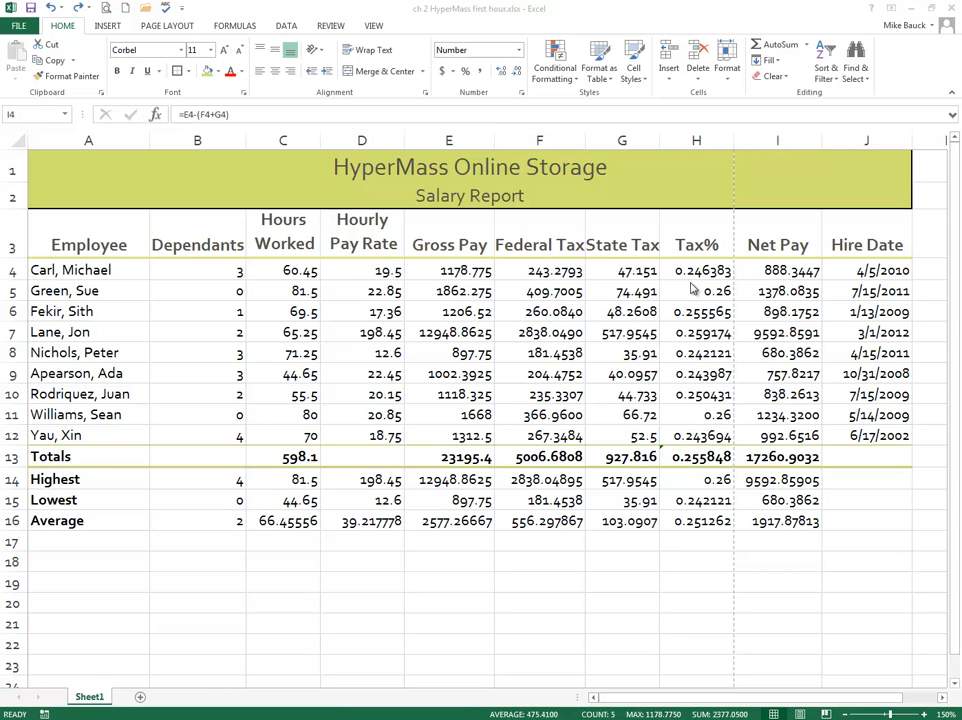
click(360, 271)
drag(361, 271, 634, 270)
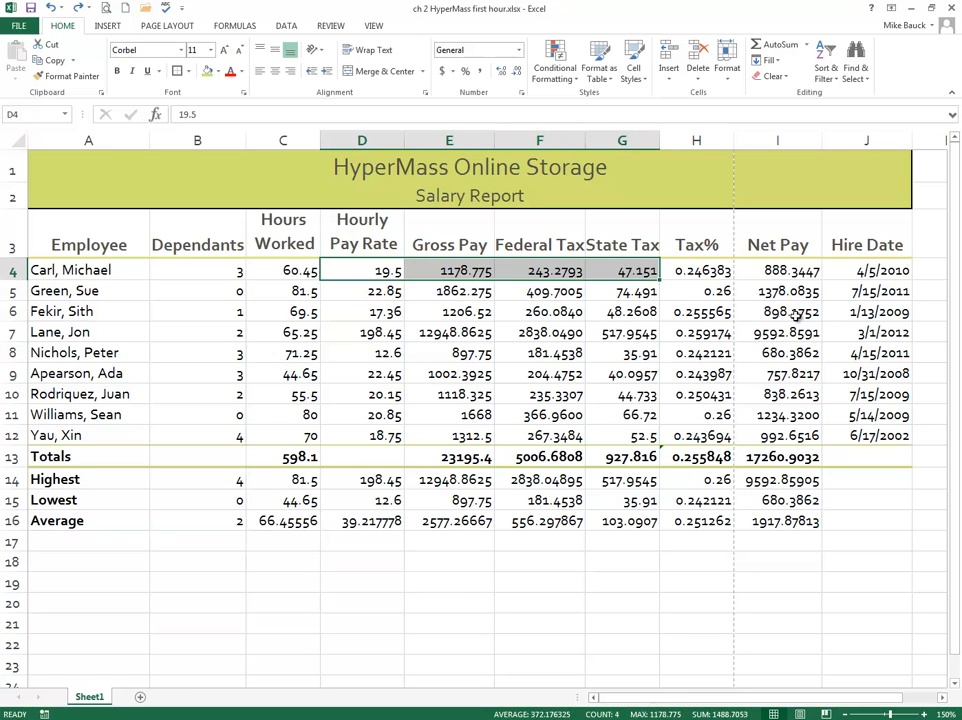
ctrl+click(800, 272)
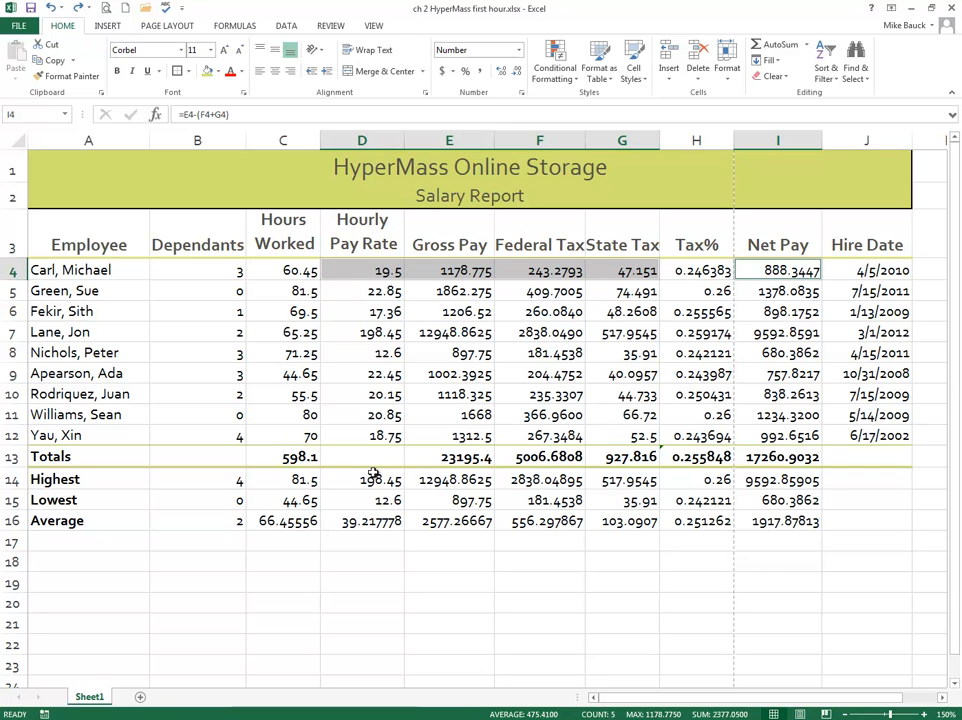
ctrl+click(440, 459)
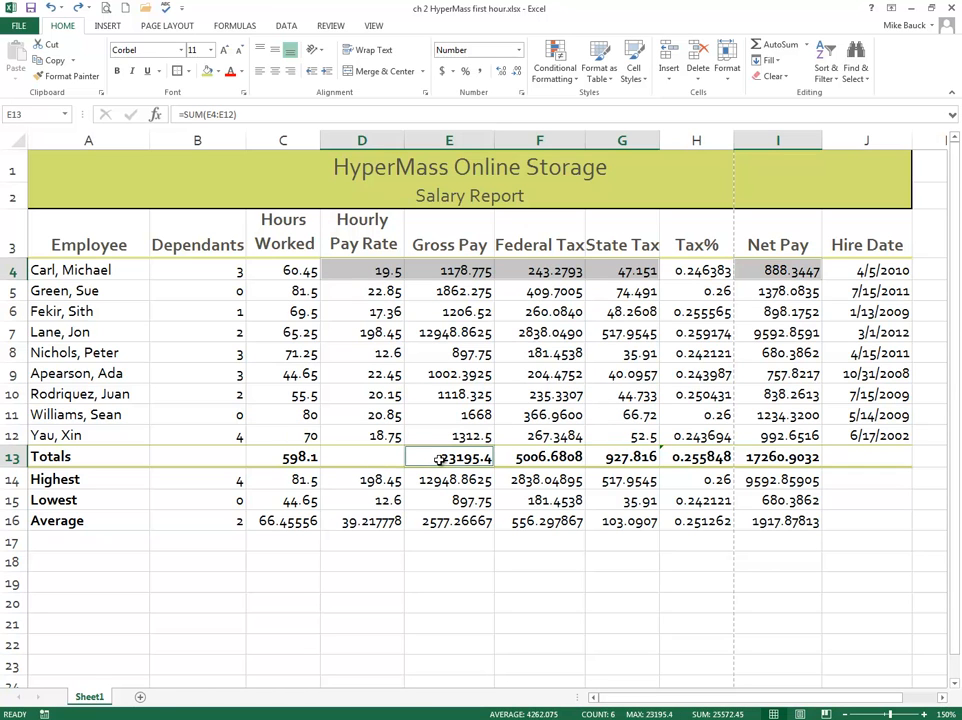
drag(440, 459, 639, 448)
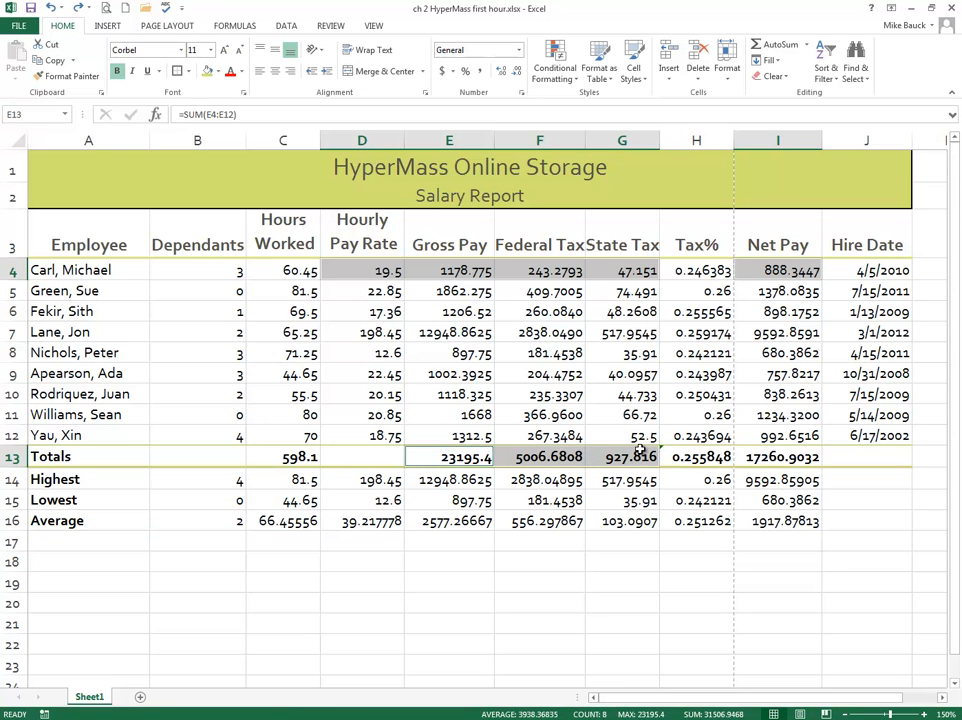
ctrl+click(787, 457)
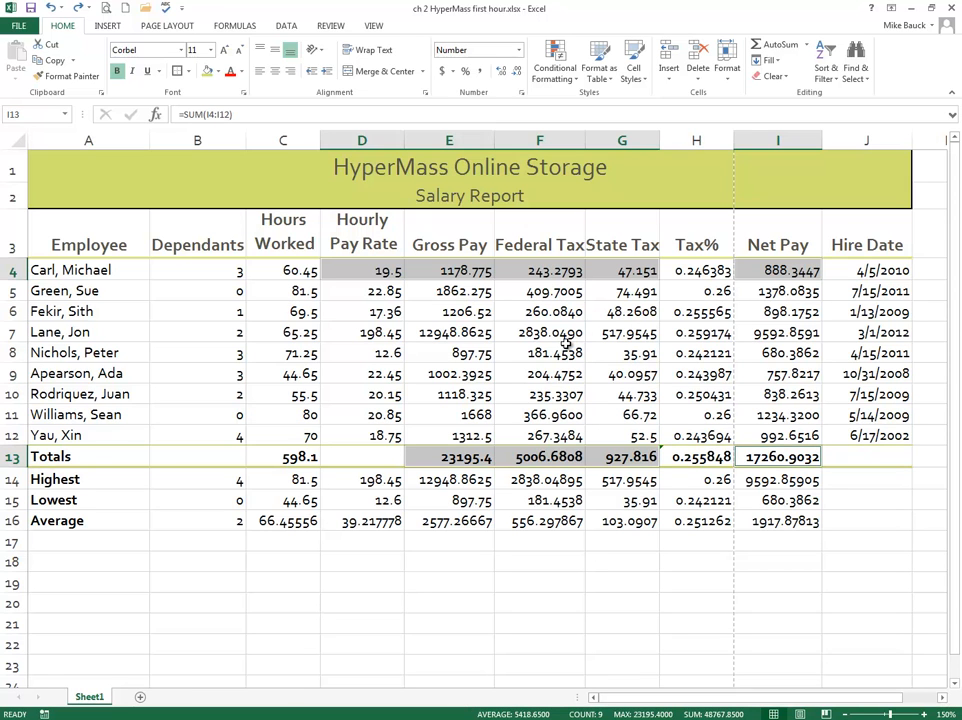
click(519, 51)
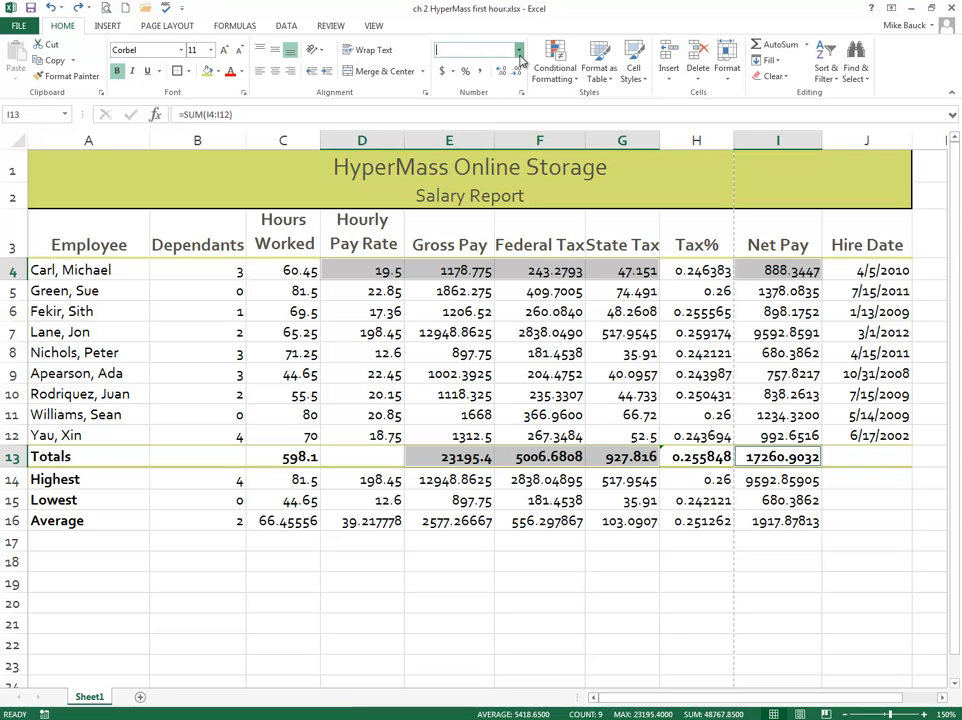
click(488, 142)
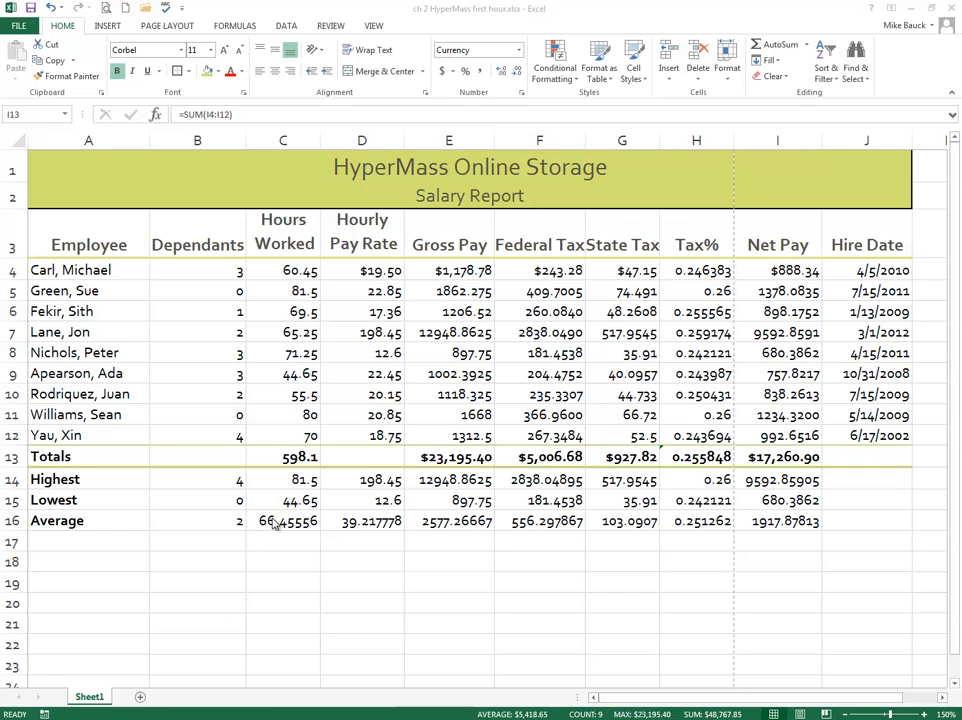
Step: Apply the Comma style to the Hours Worked figures in C4:C16
click(296, 337)
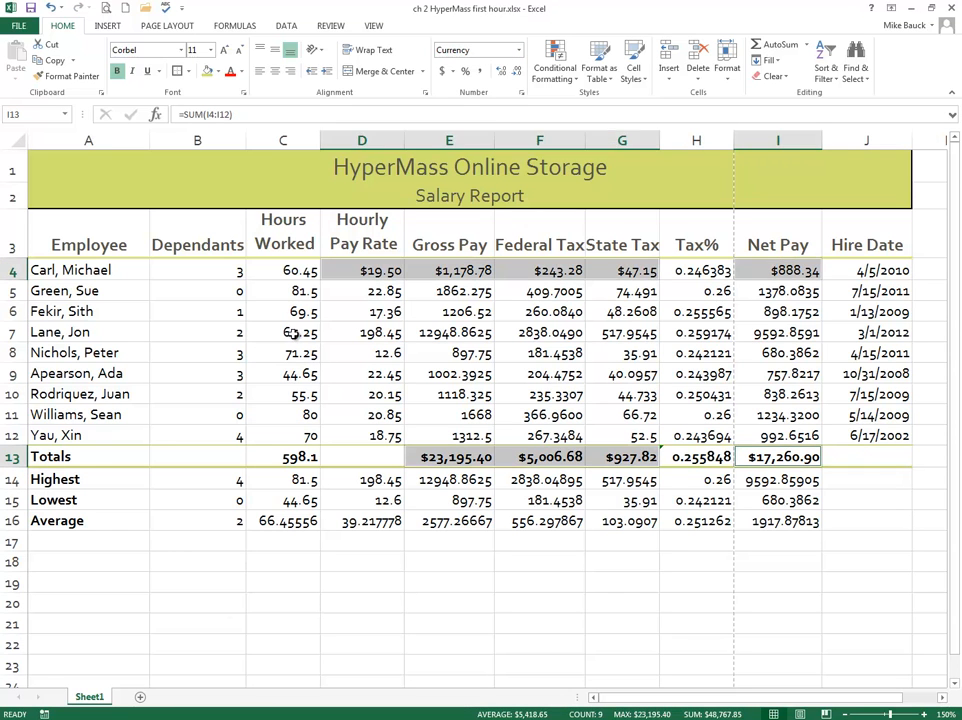
click(289, 271)
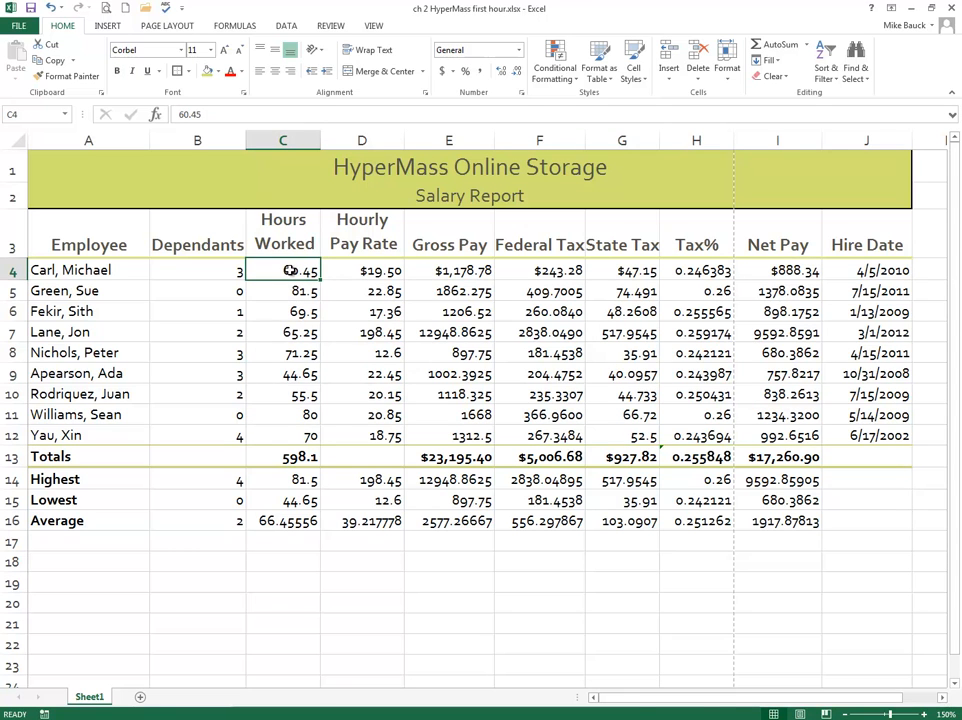
drag(289, 271, 283, 525)
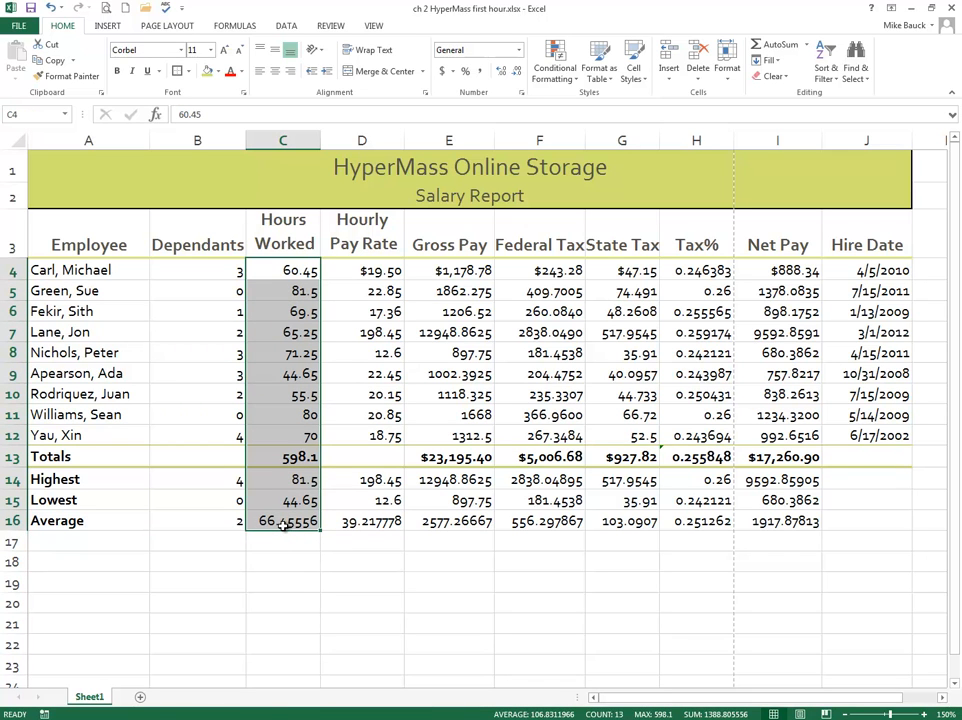
key(ctrl+q)
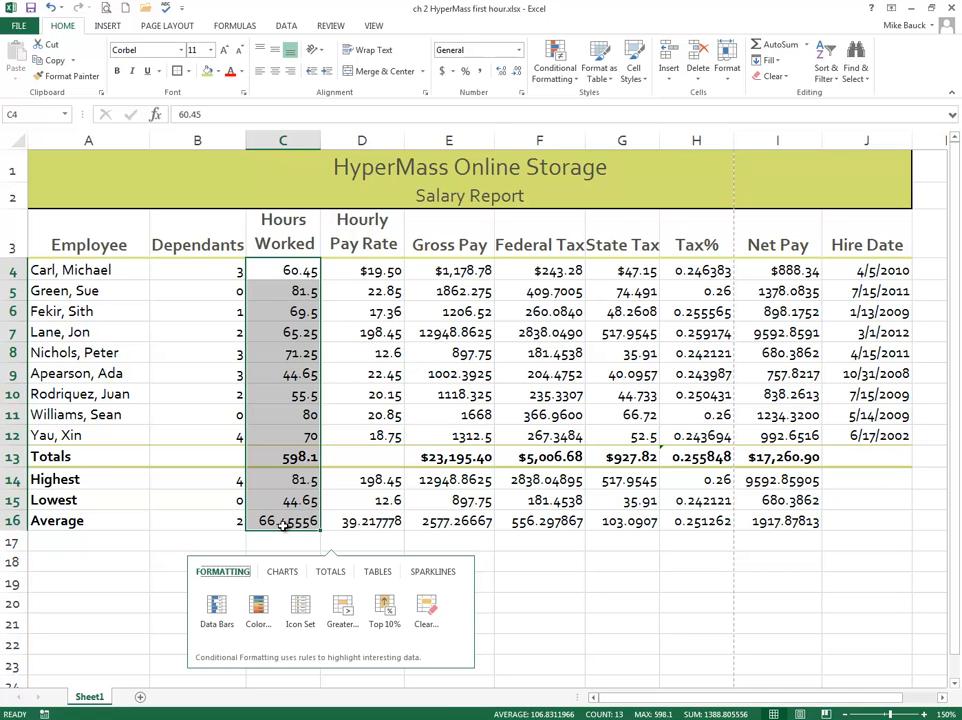
click(479, 76)
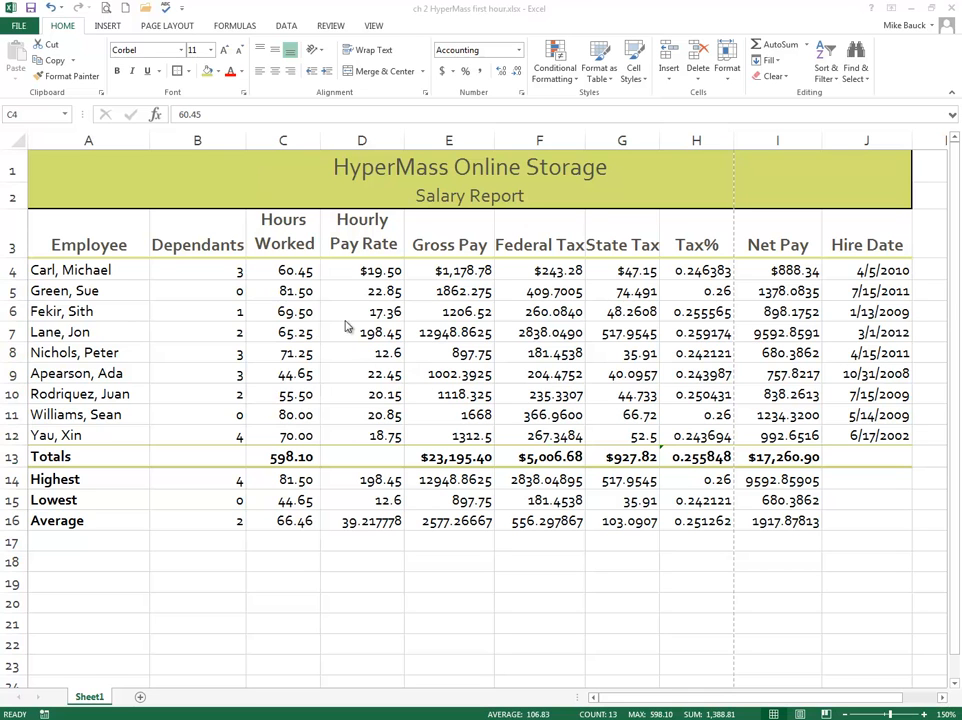
Step: Apply the Comma style to D5:G12 and the Net Pay values in I5:I12 together
click(364, 290)
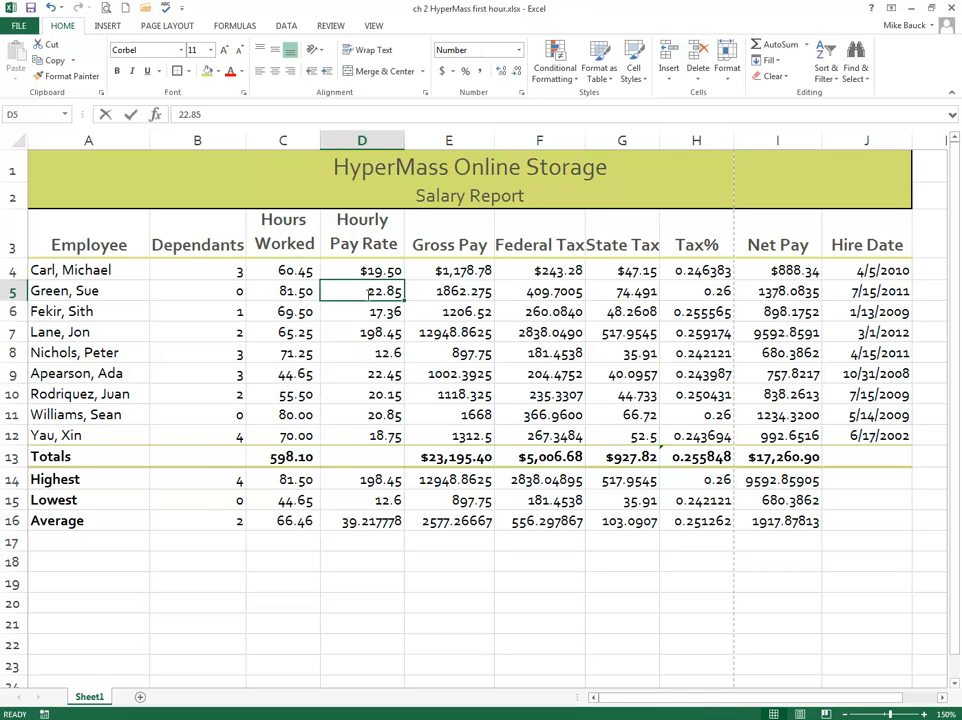
click(364, 317)
click(371, 294)
drag(371, 291, 380, 427)
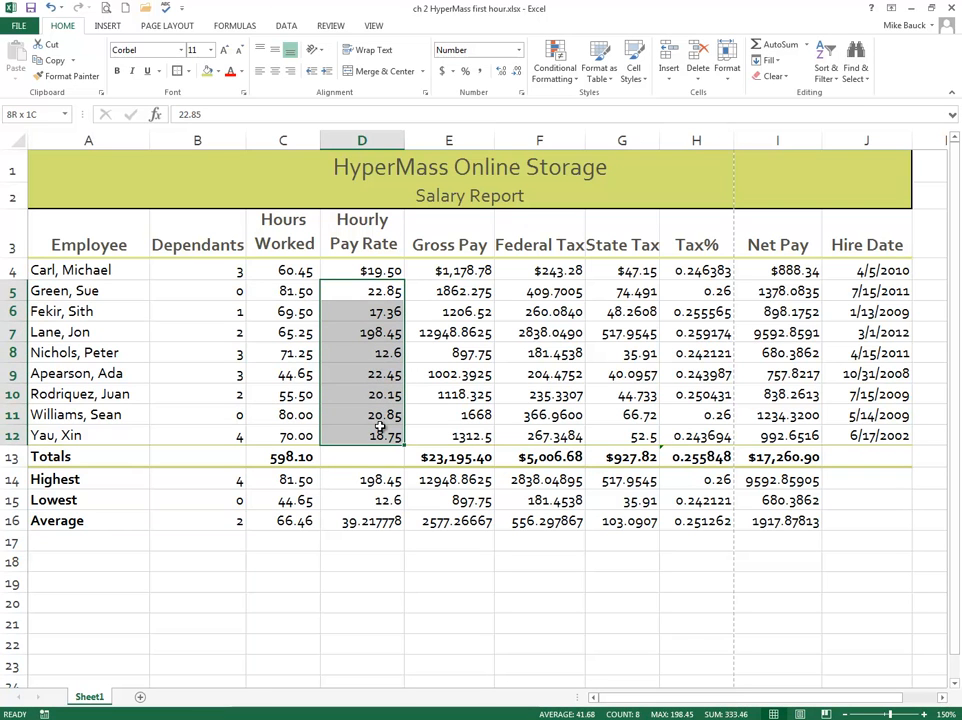
drag(380, 427, 605, 447)
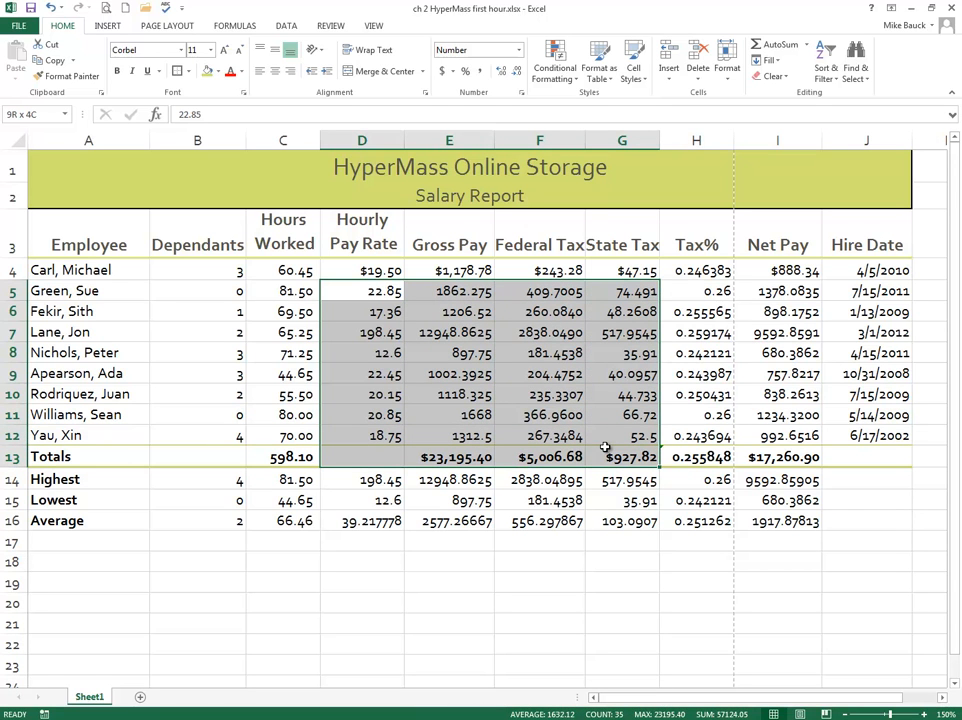
drag(605, 447, 605, 438)
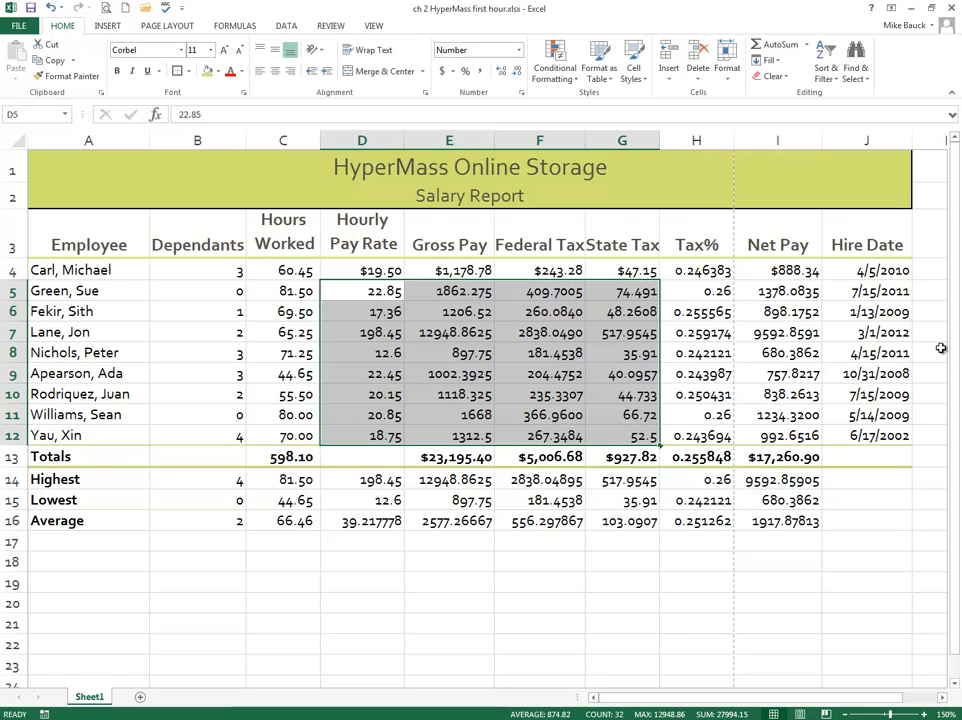
drag(787, 291, 787, 434)
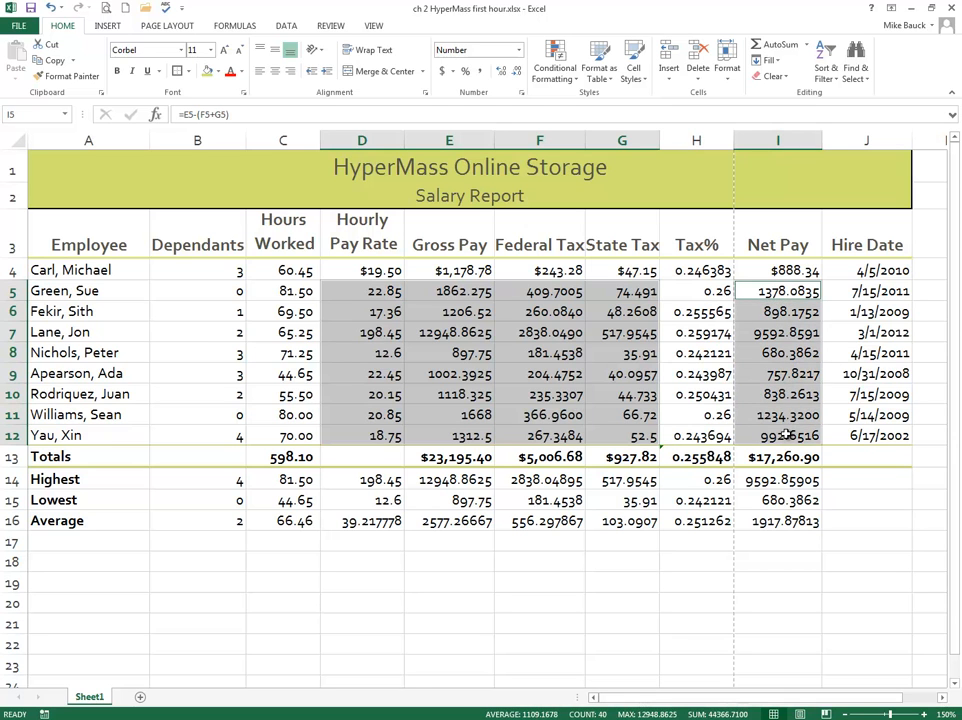
click(480, 73)
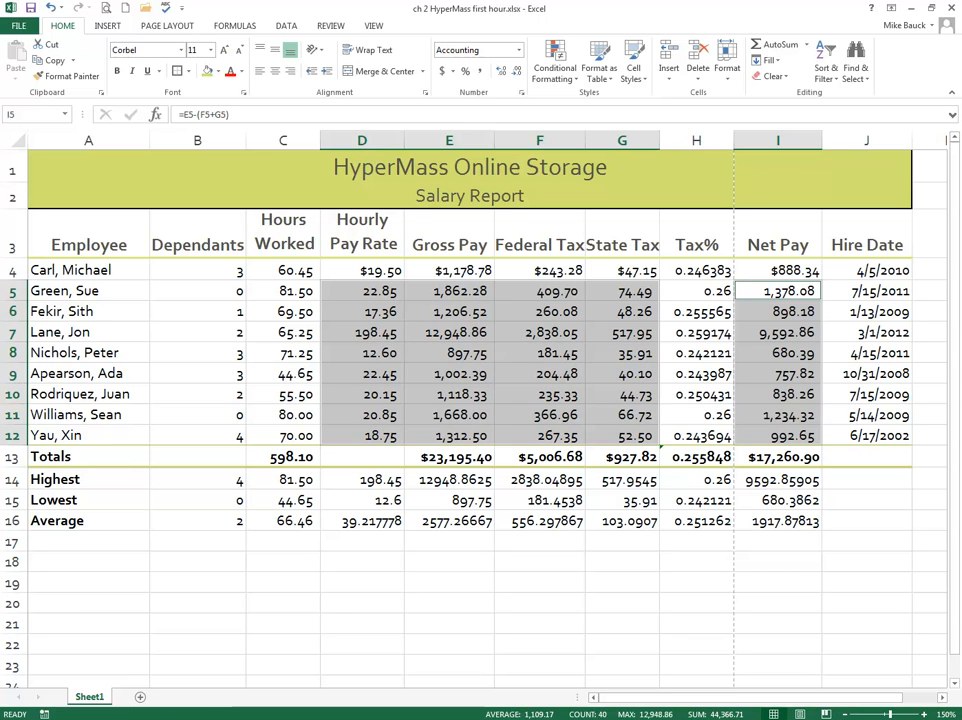
Step: Format C14:I16 as Number with 2 decimal places, the 1000 separator and negatives in black parentheses
click(291, 478)
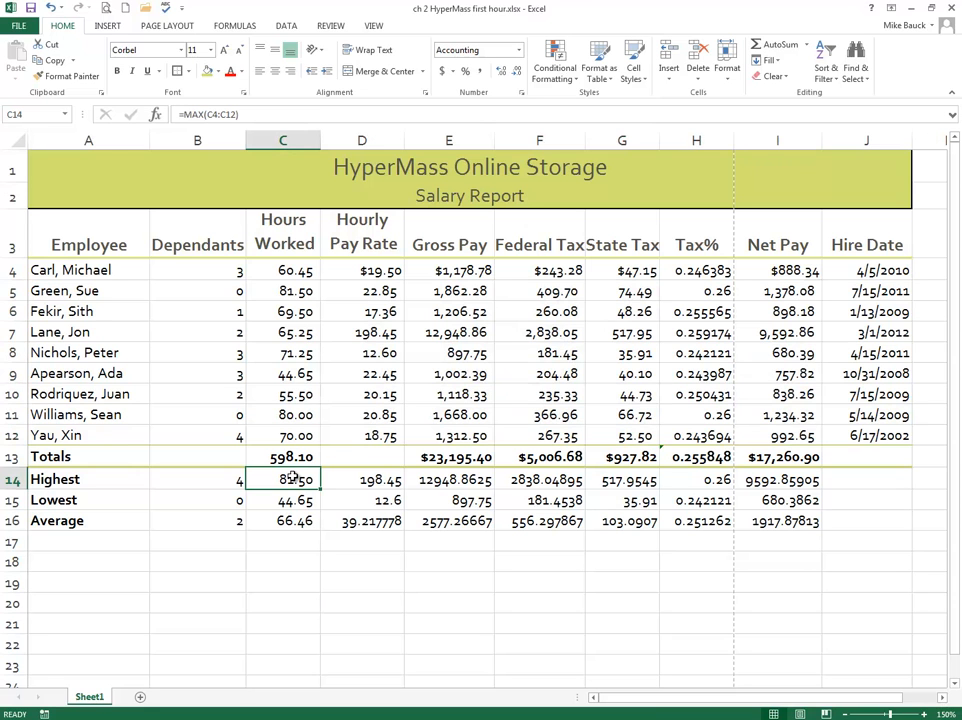
drag(291, 478, 760, 512)
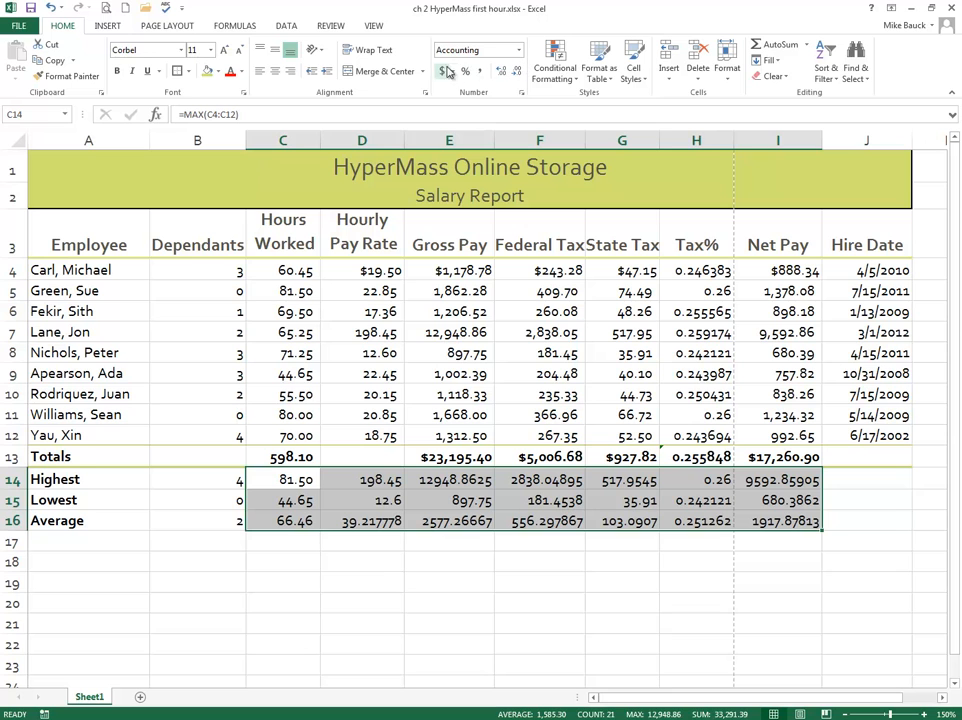
click(521, 95)
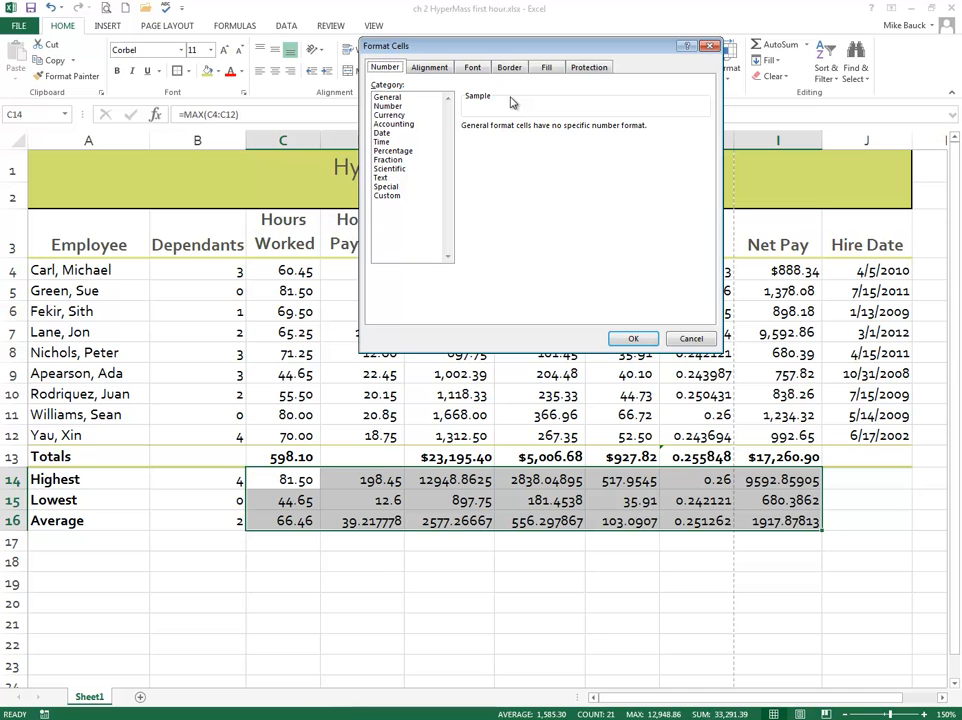
click(389, 106)
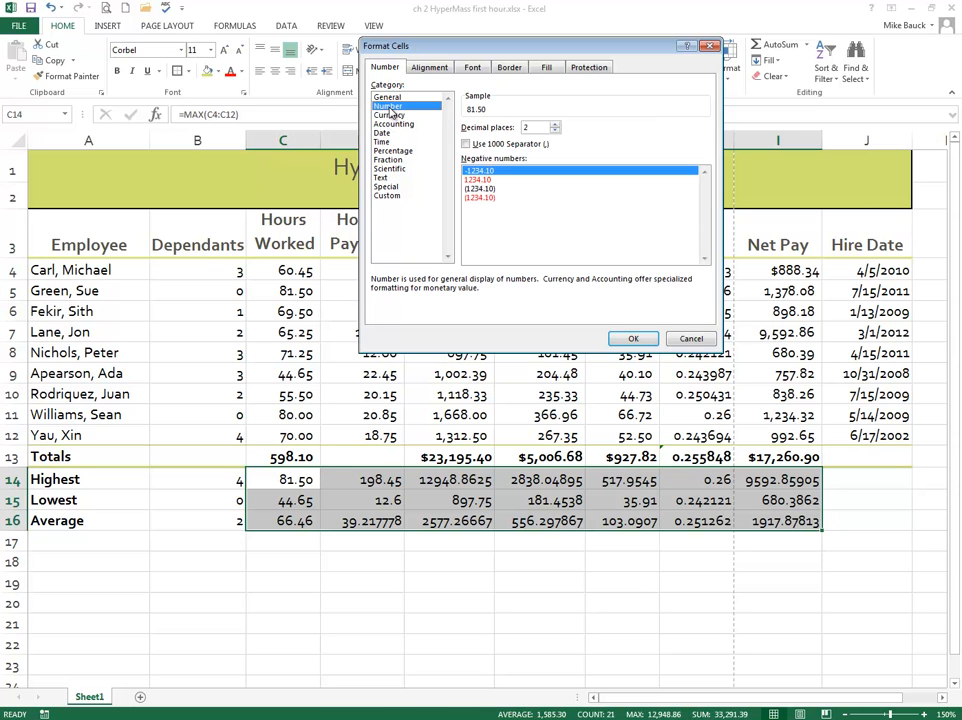
click(466, 144)
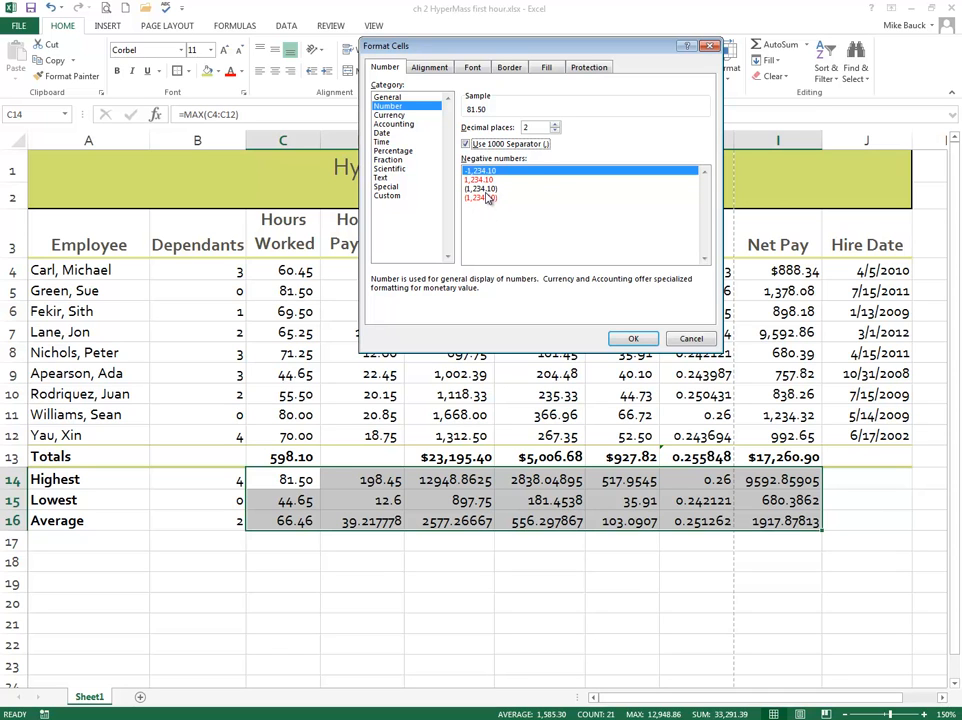
click(486, 190)
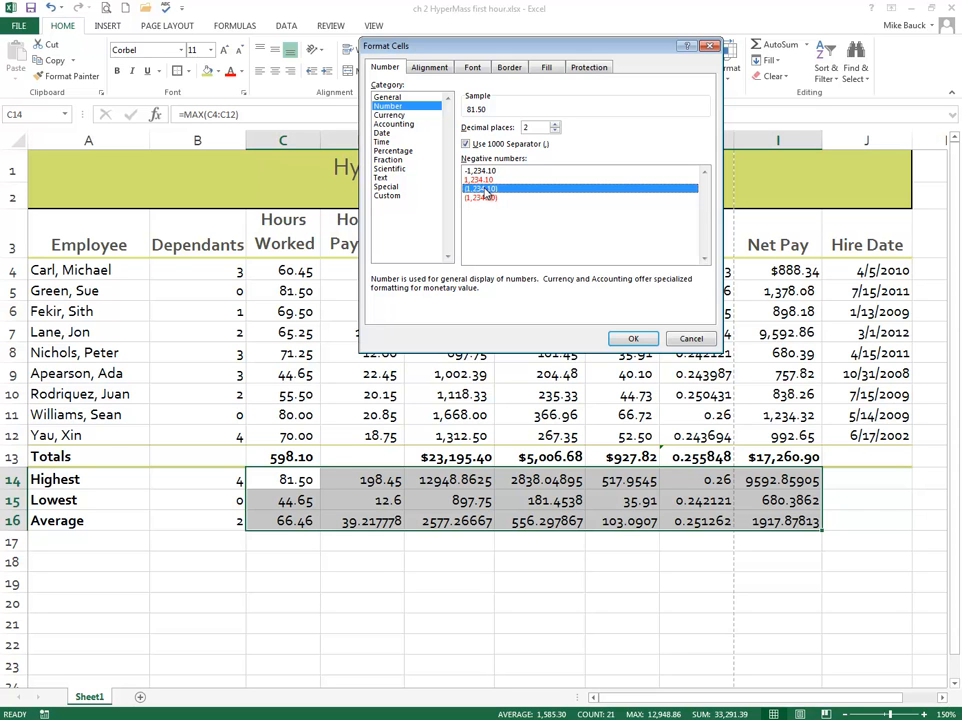
click(632, 337)
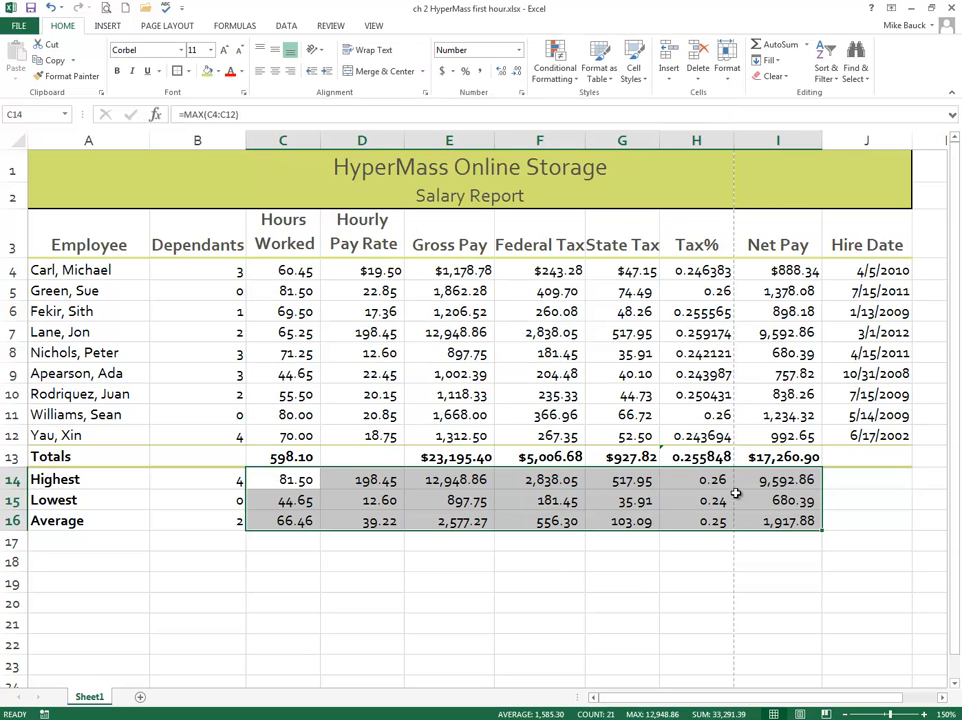
Step: Format the Tax% summary values in H14:H16 as percentages with two decimal places
click(514, 516)
drag(703, 483, 692, 519)
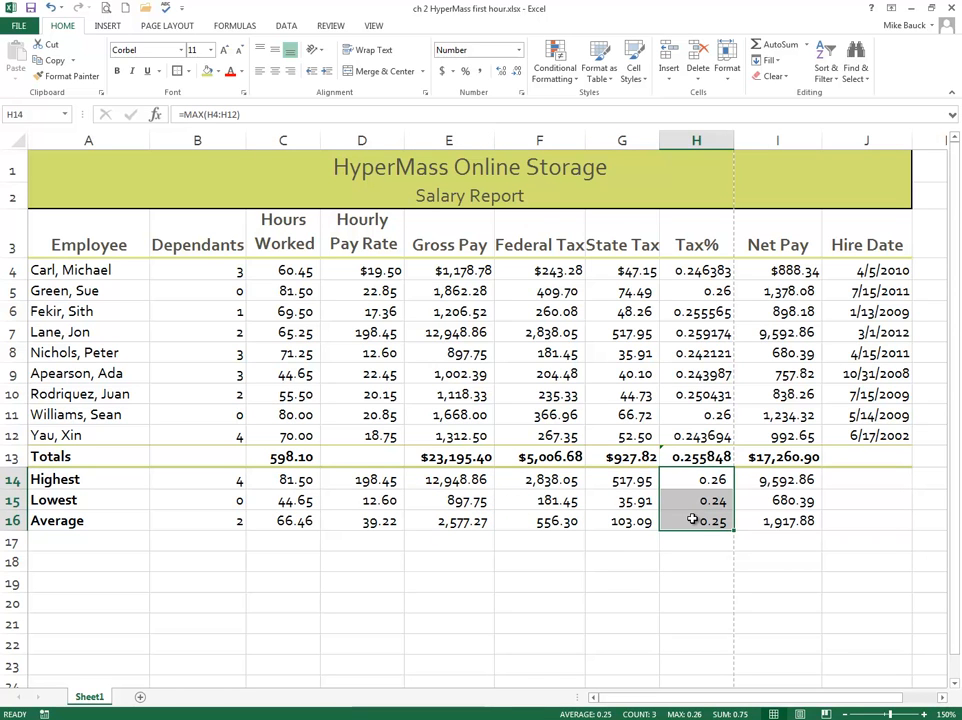
click(466, 73)
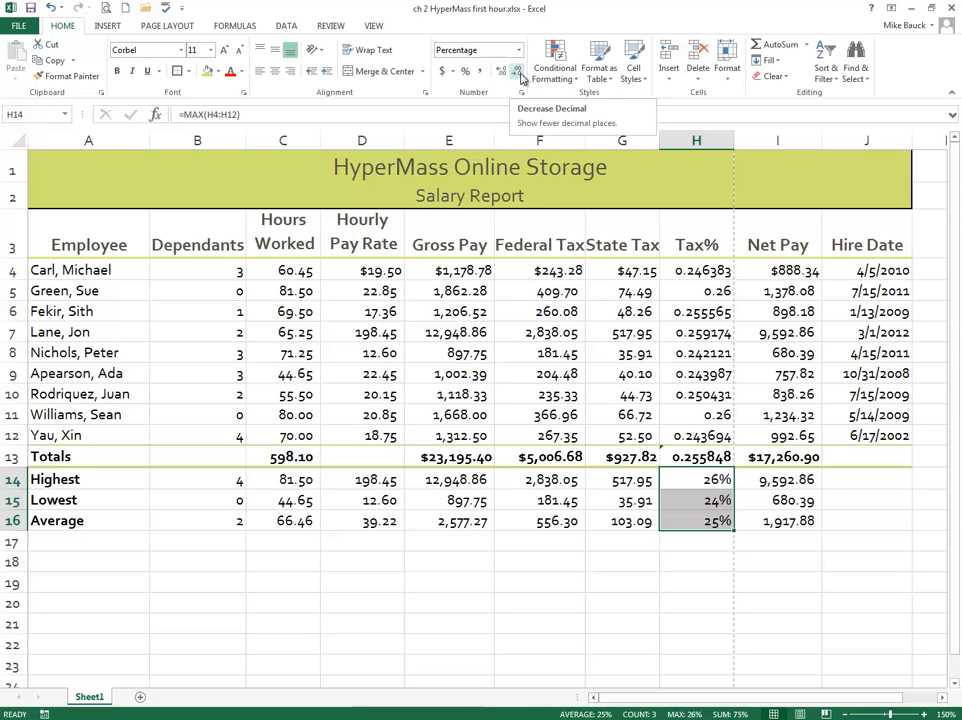
click(504, 71)
click(504, 71)
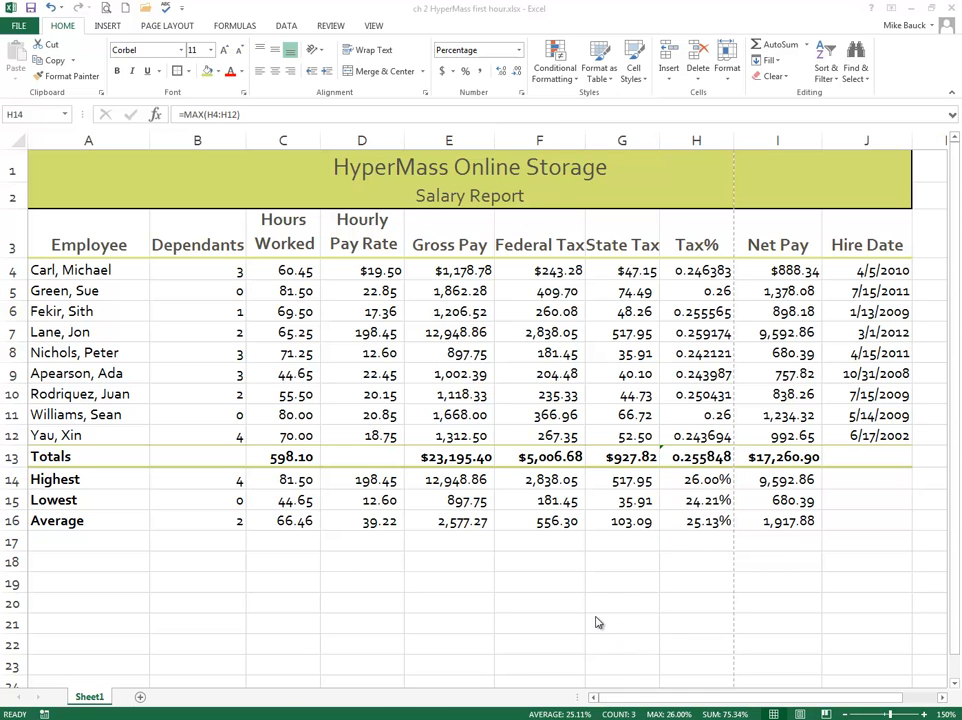
Step: Apply the Currency format to the summary values in D14:G16 and I14:I16
click(370, 480)
drag(370, 480, 607, 516)
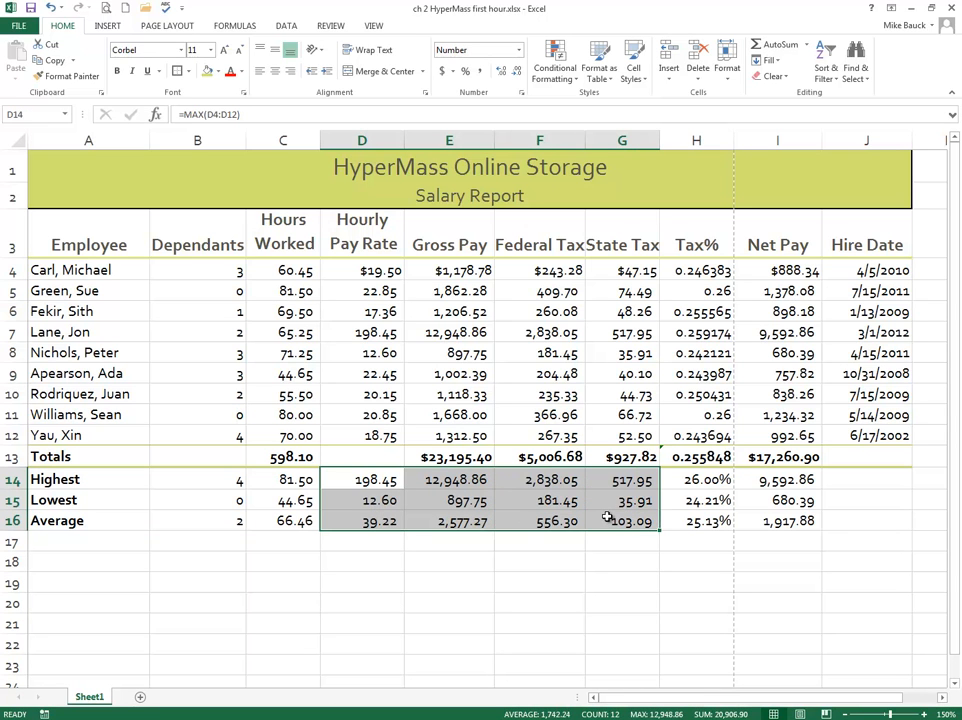
drag(779, 481, 782, 515)
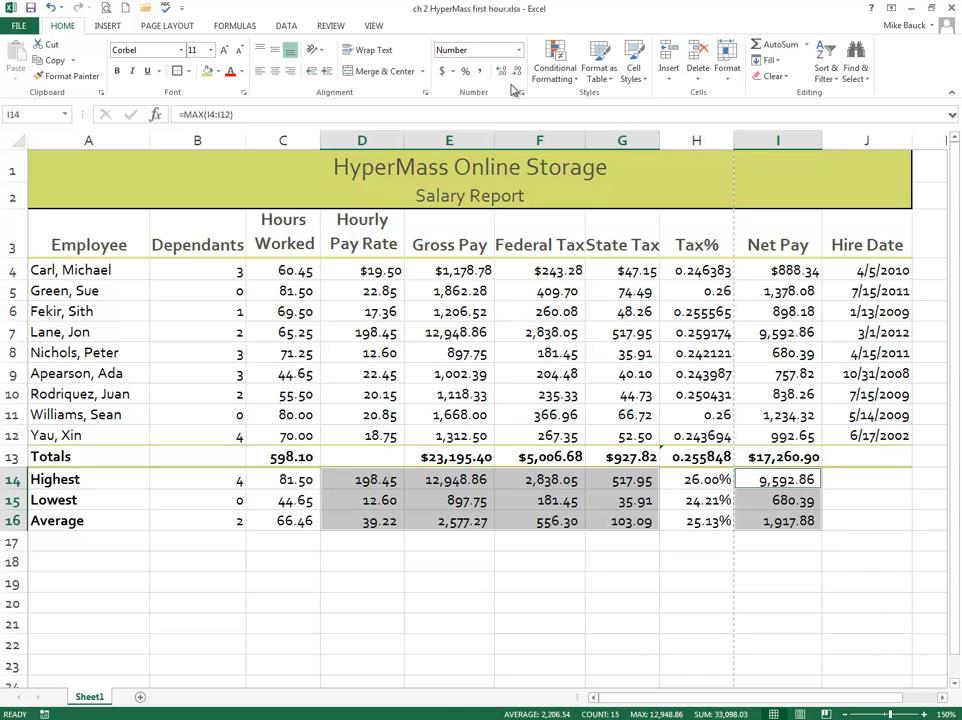
click(489, 142)
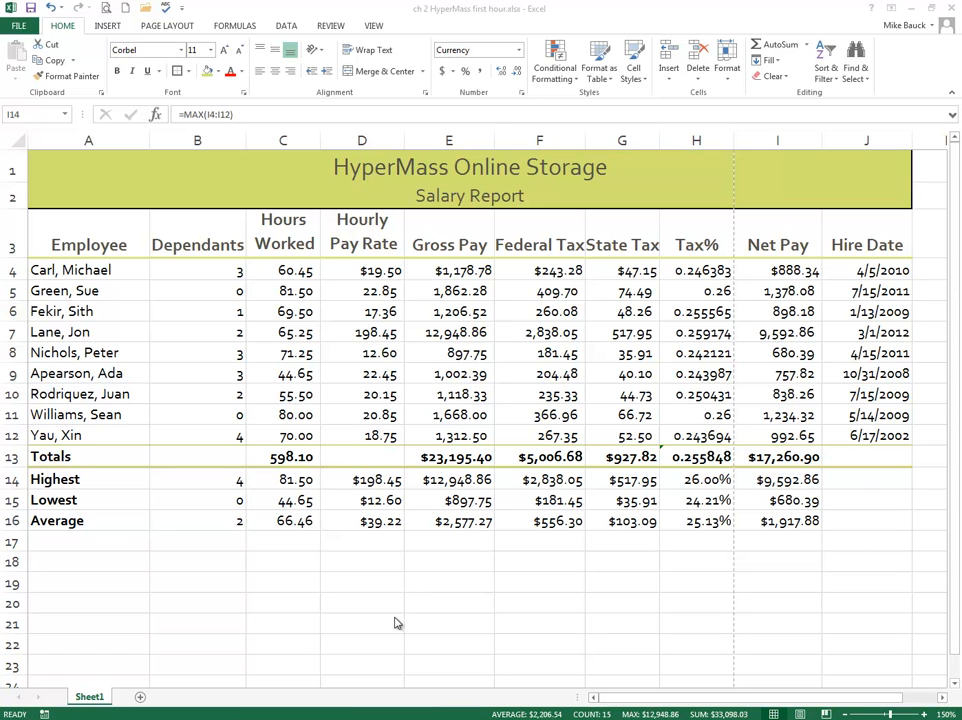
Step: Create a conditional formatting rule on the Hours Worked cells C4:C12 for cell values greater than 70
click(280, 268)
drag(280, 268, 288, 440)
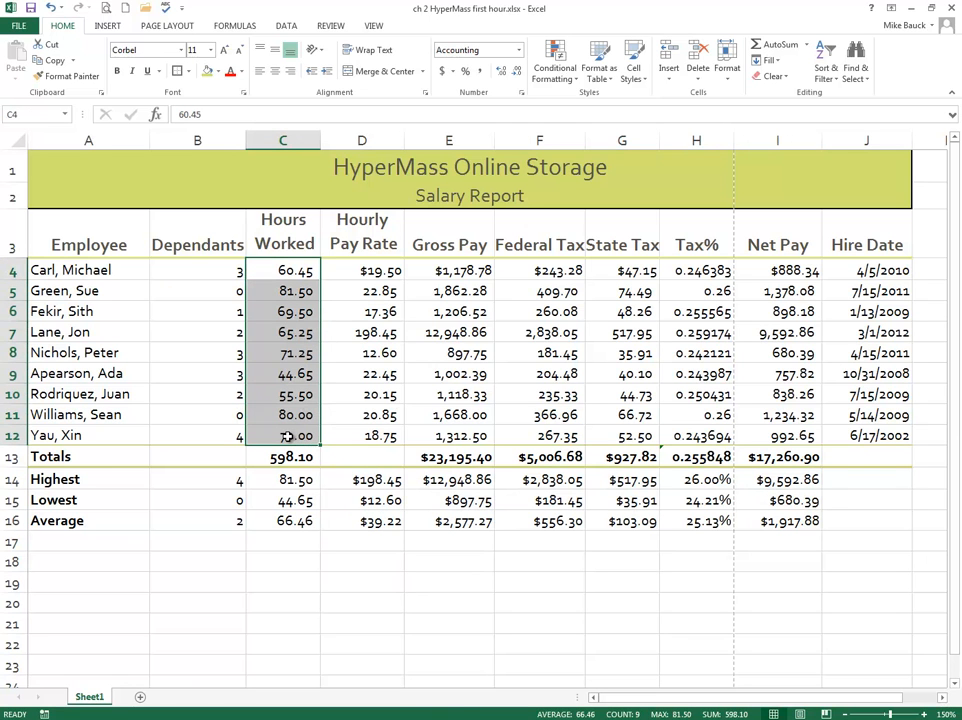
click(297, 271)
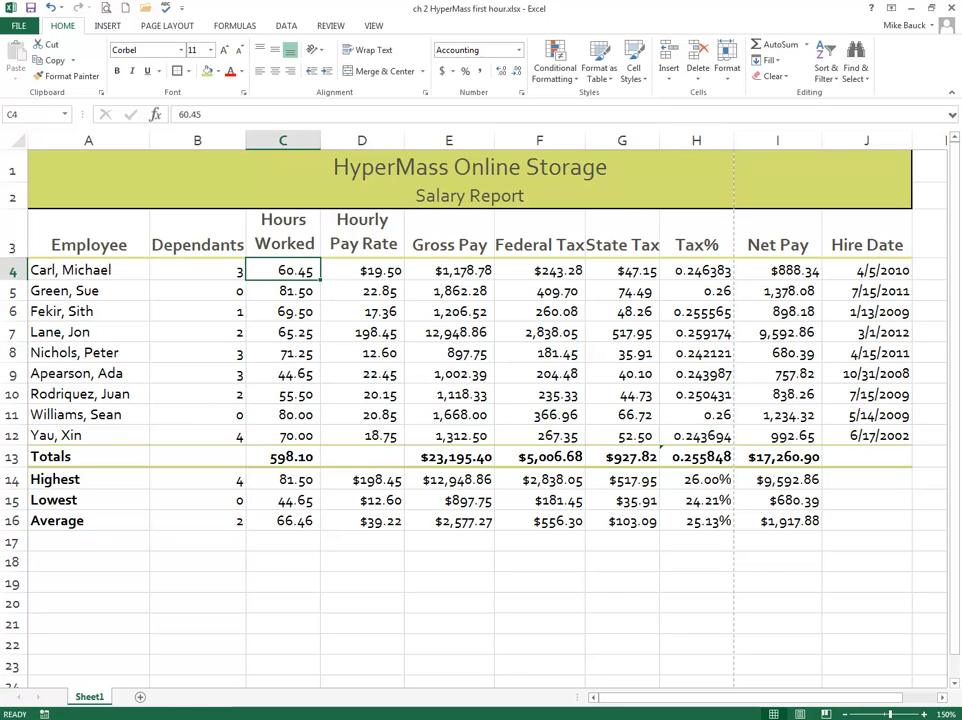
click(277, 270)
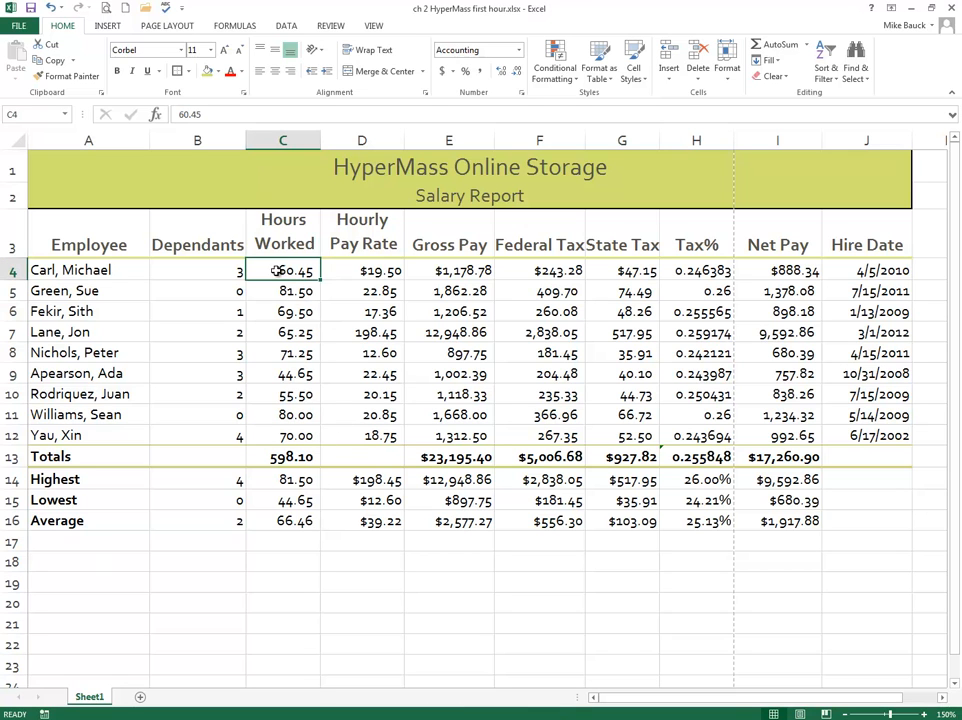
drag(282, 271, 285, 437)
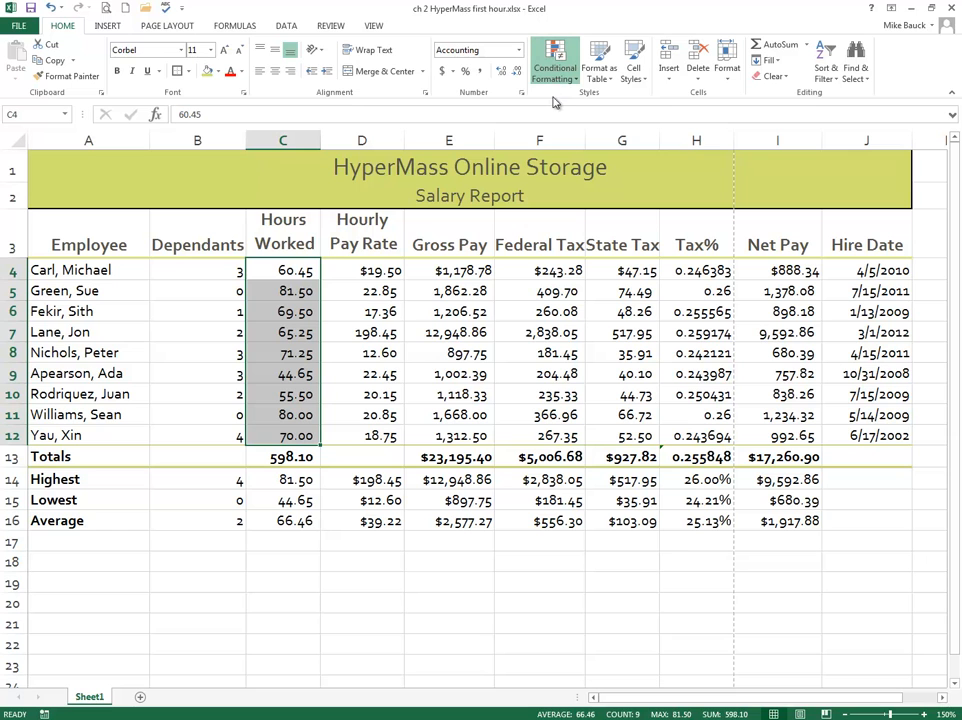
click(578, 252)
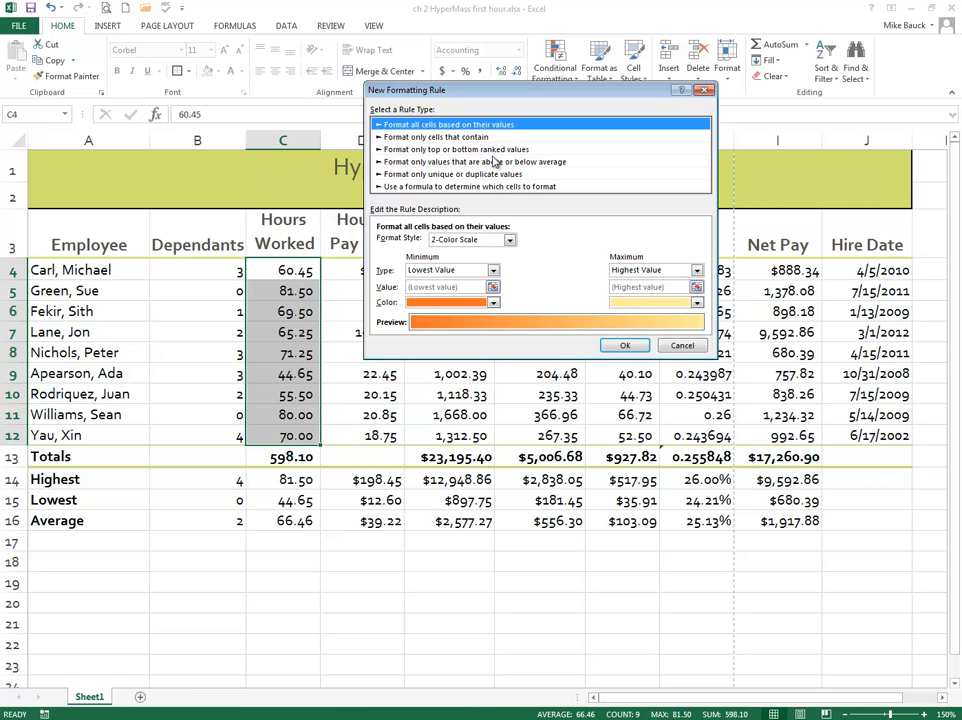
click(408, 137)
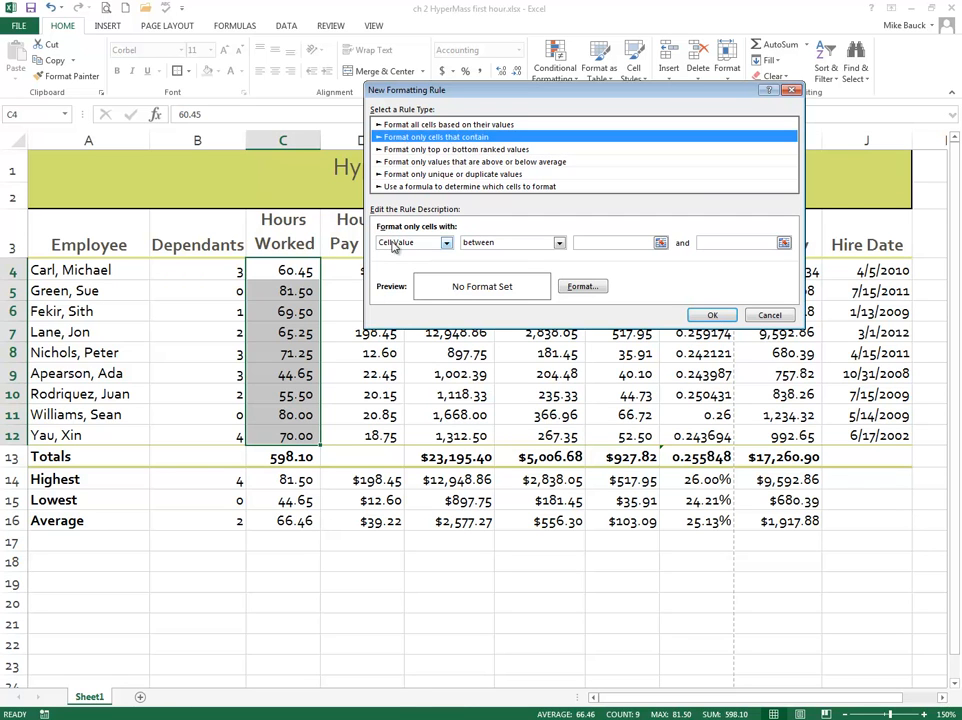
click(560, 244)
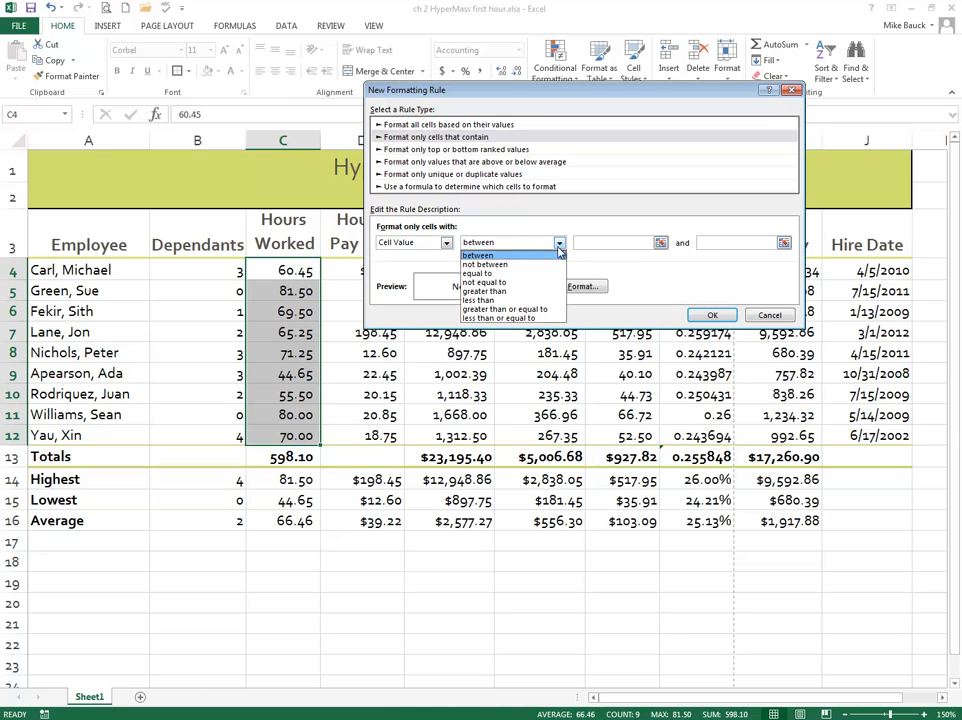
click(488, 291)
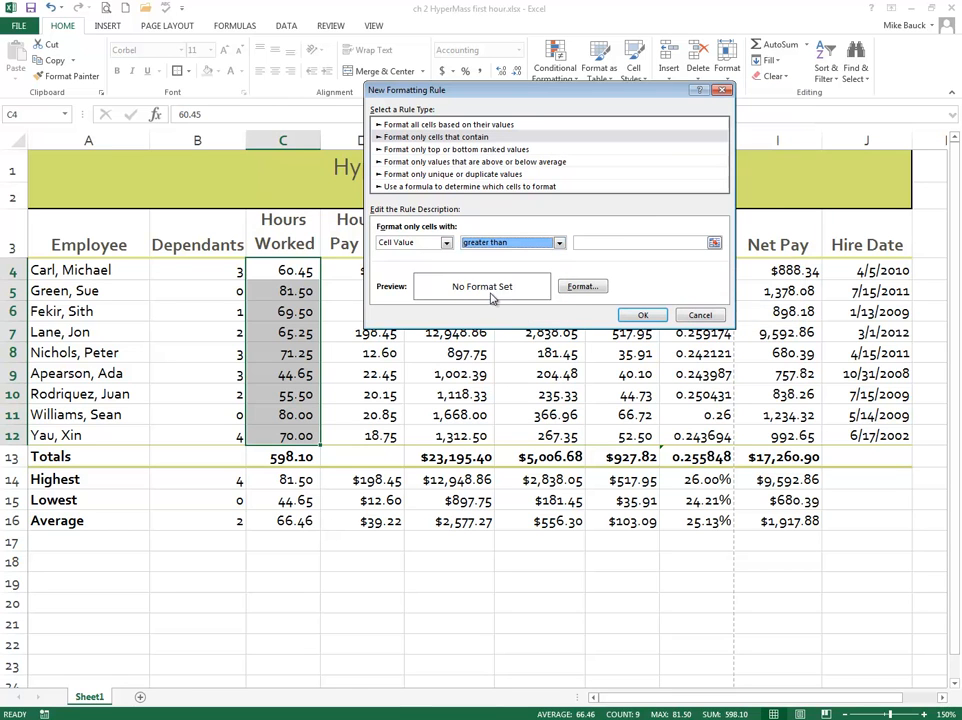
click(622, 243)
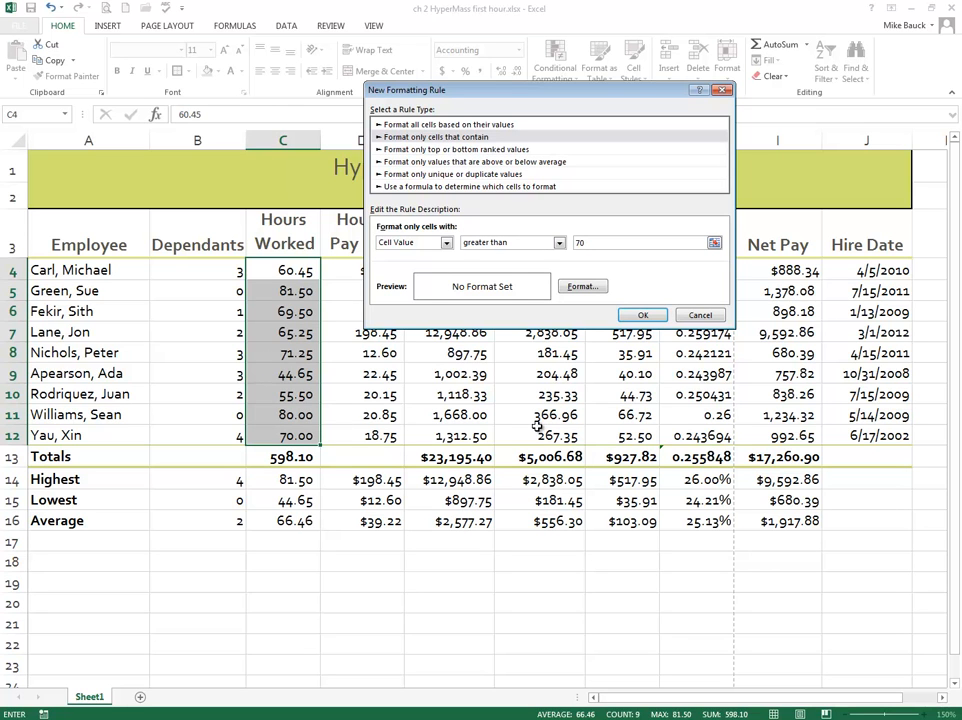
Step: Give the Hours Worked rule a dark red fill with white font and apply it
click(582, 288)
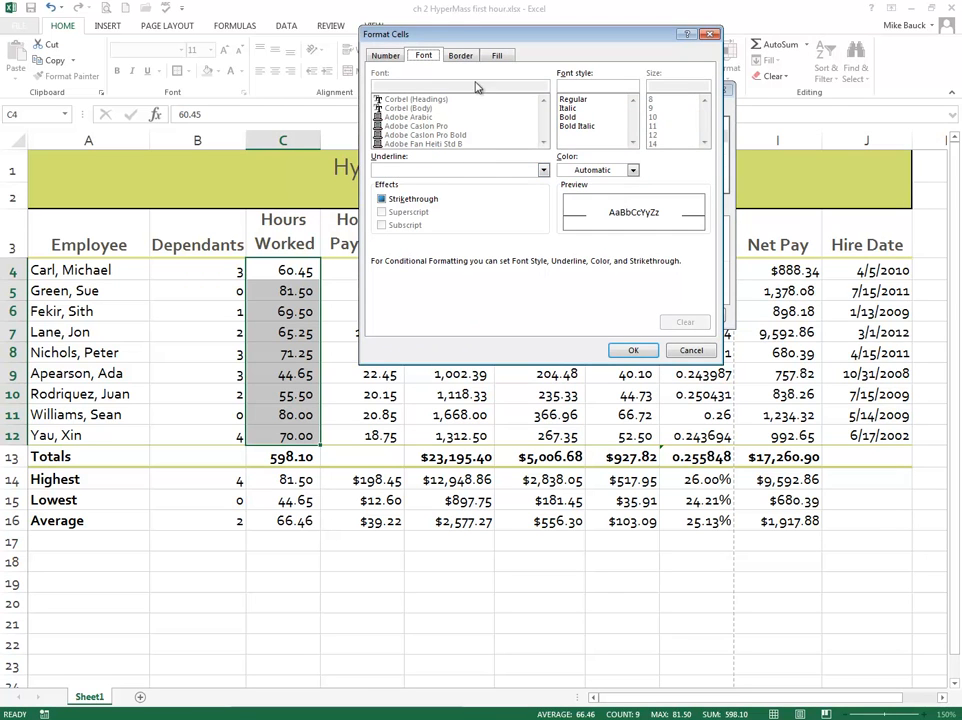
click(497, 56)
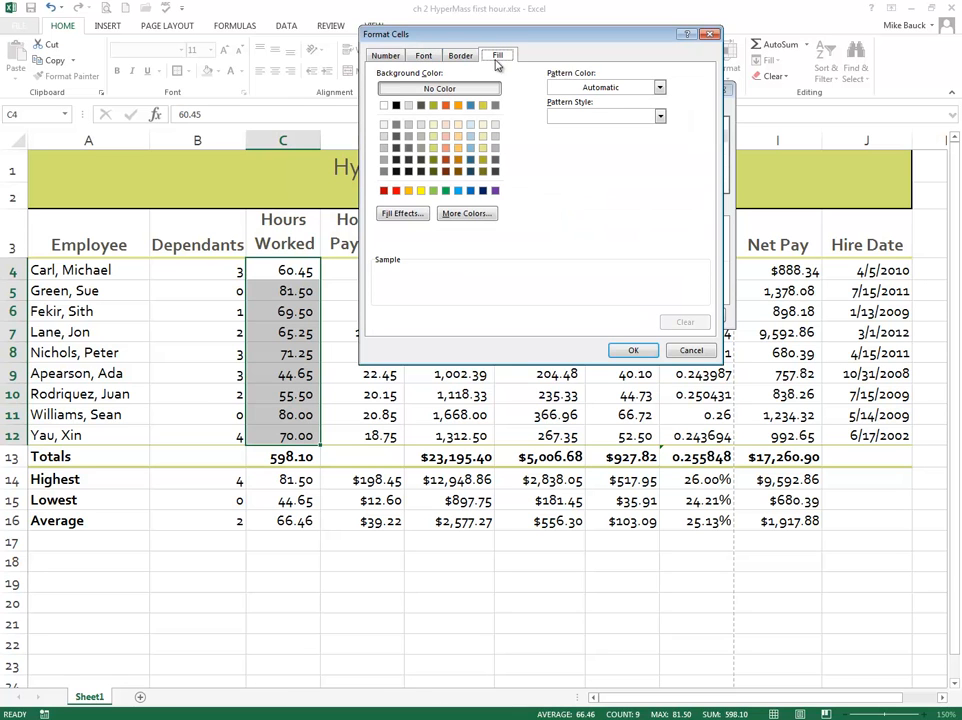
click(383, 193)
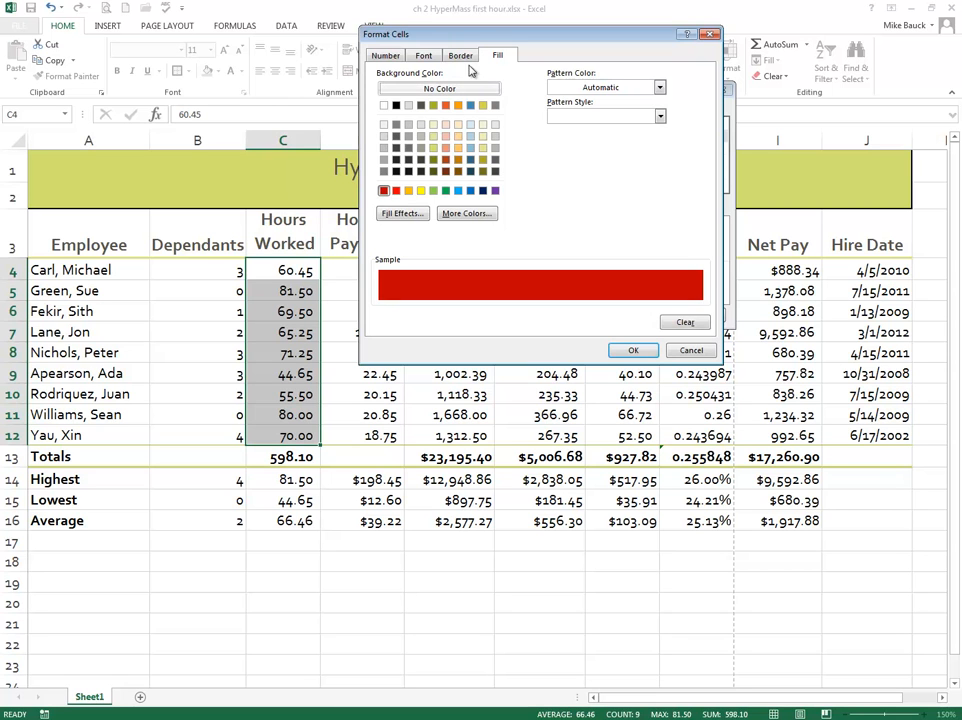
click(422, 56)
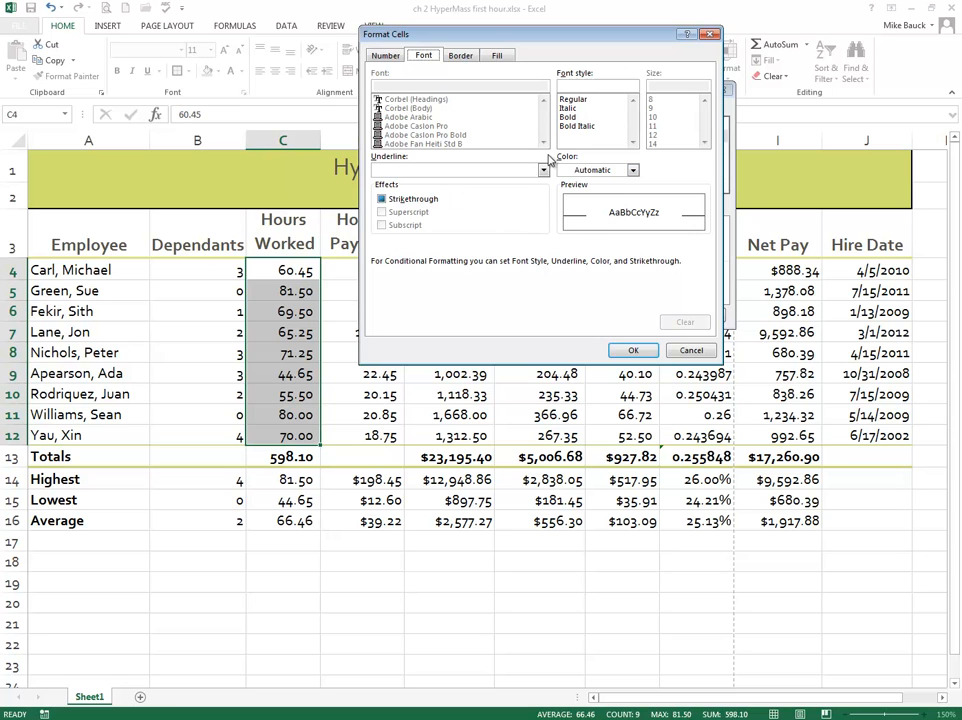
click(633, 171)
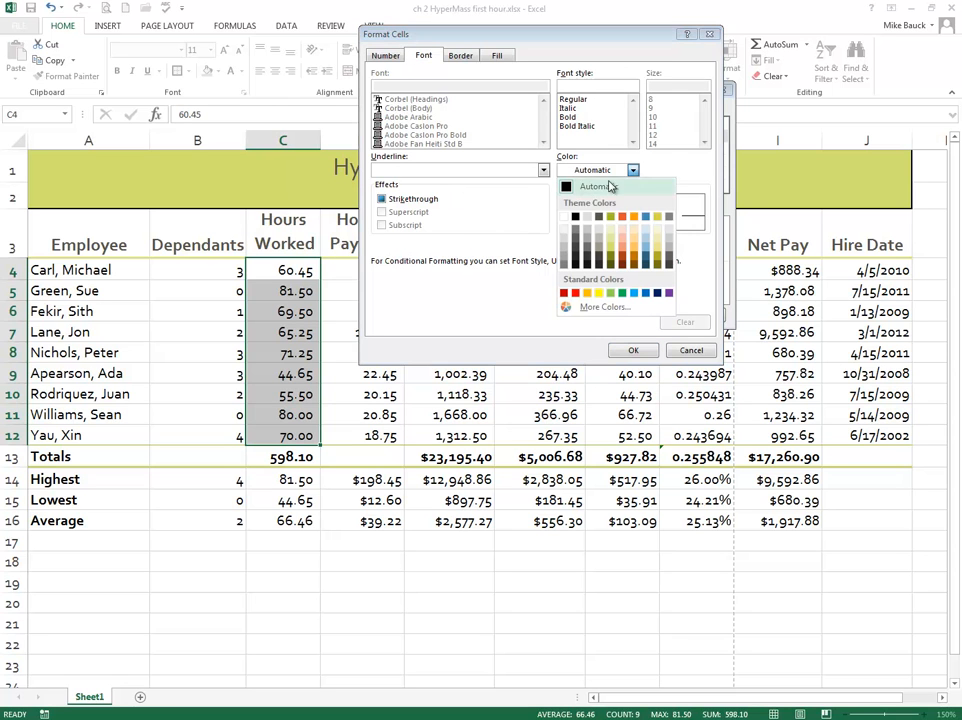
click(564, 217)
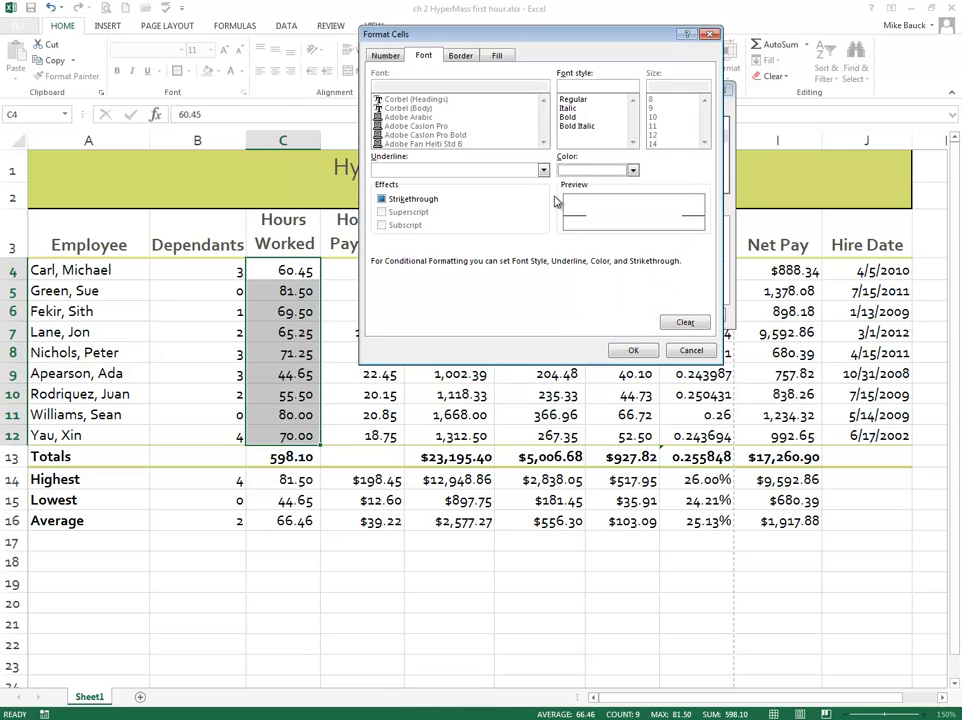
click(633, 352)
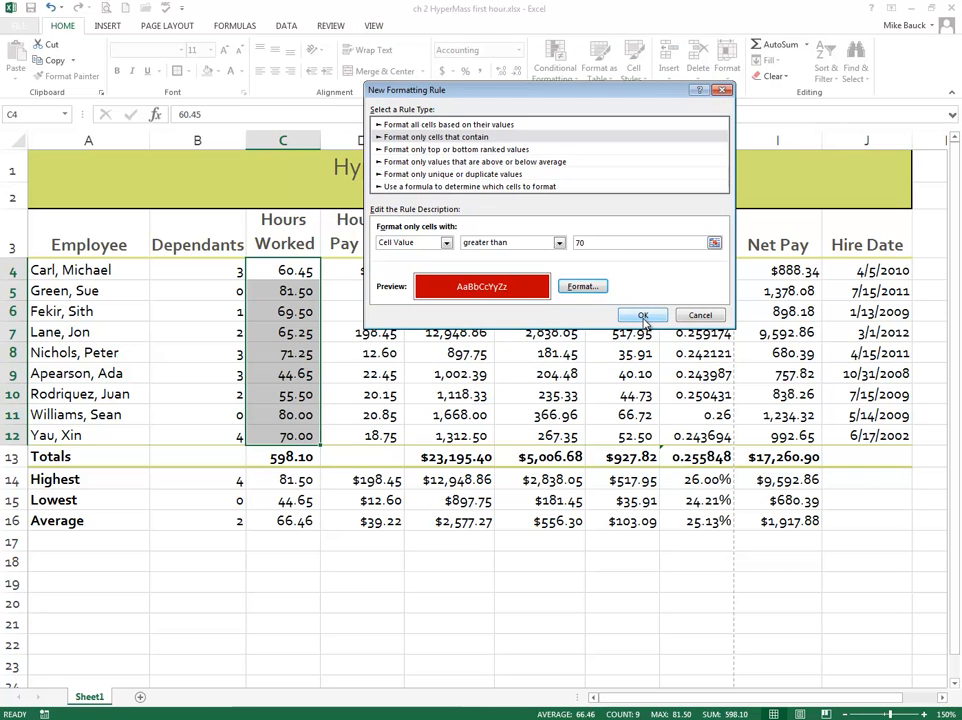
click(643, 316)
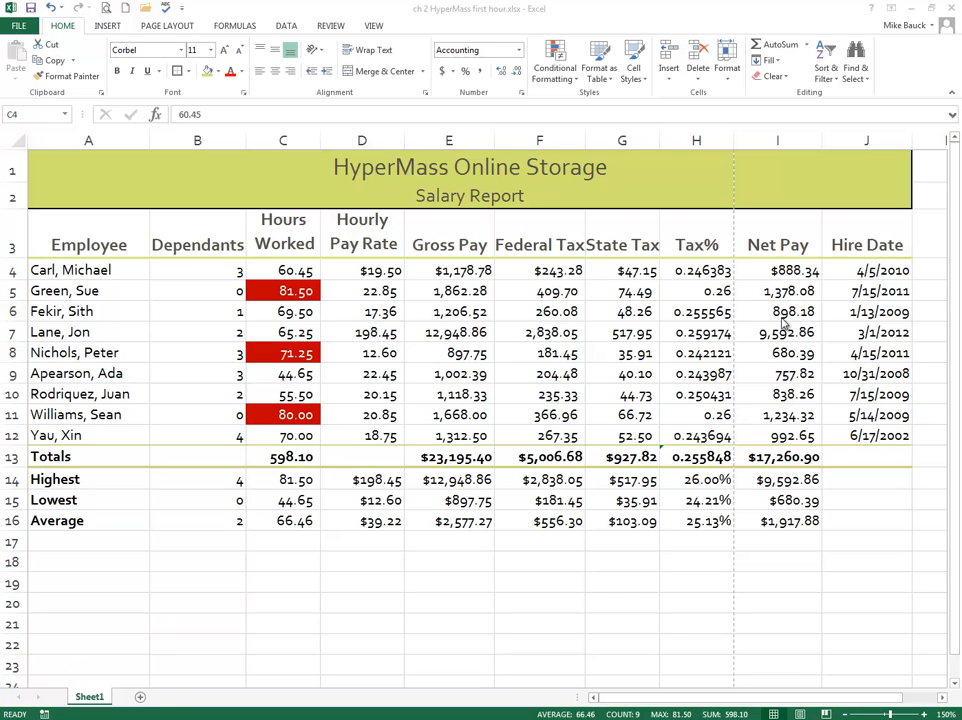
Step: Create a conditional formatting rule on the Net Pay cells I4:I12 for cell values greater than 1000
click(772, 270)
drag(772, 270, 771, 436)
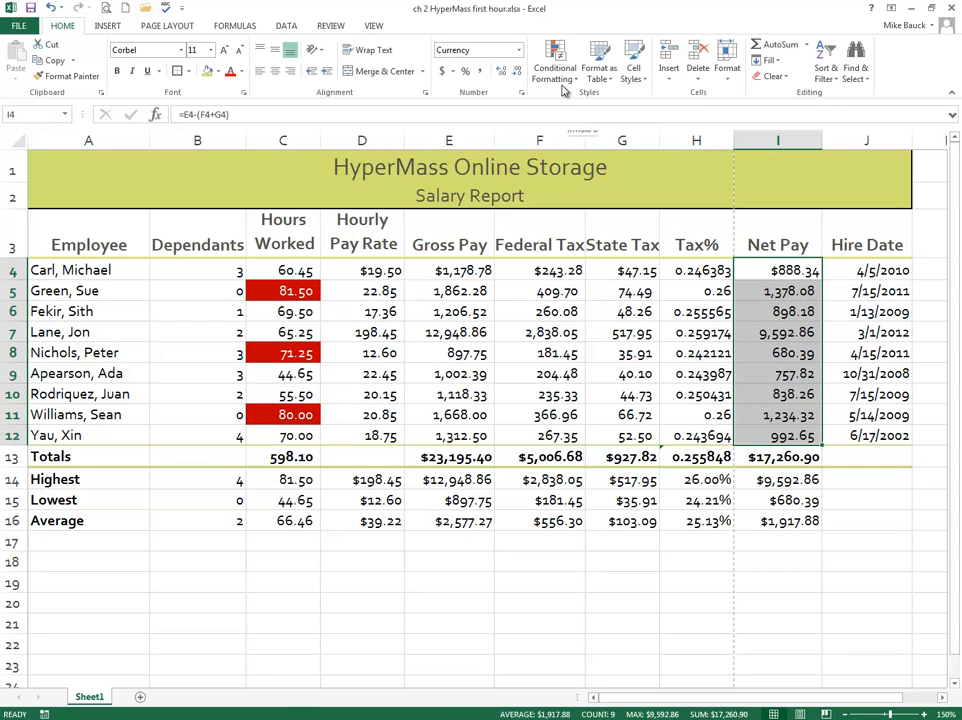
click(575, 256)
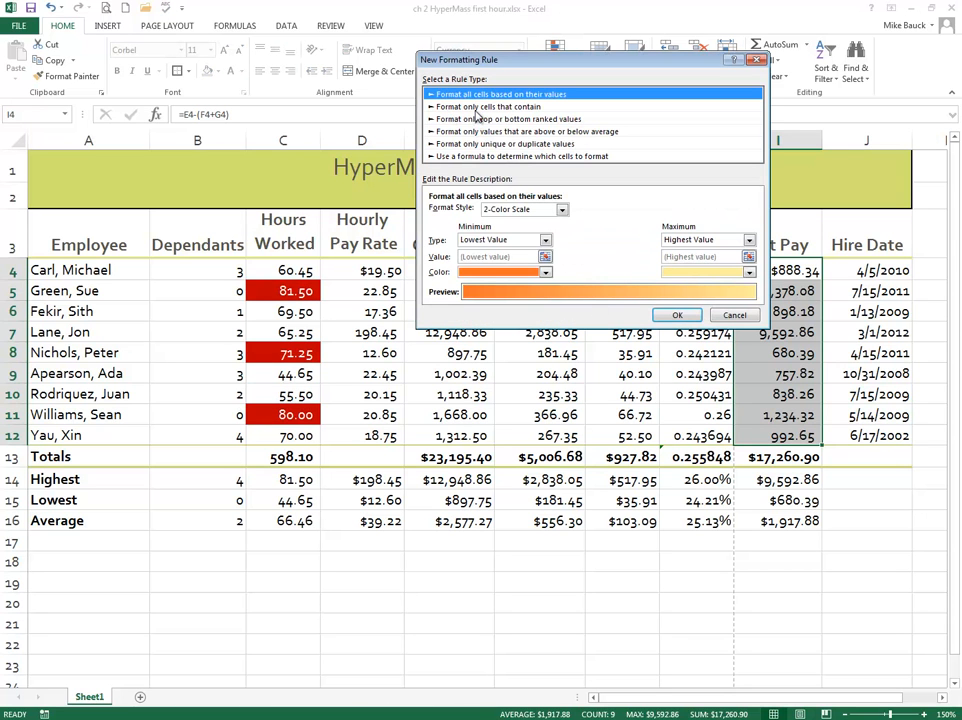
click(476, 108)
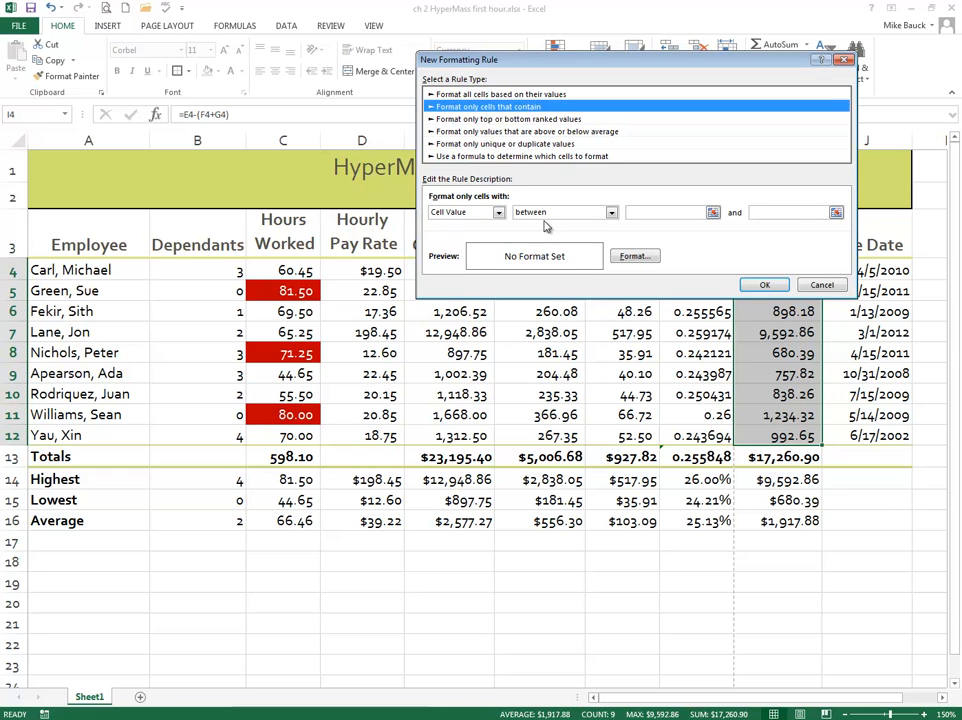
click(611, 214)
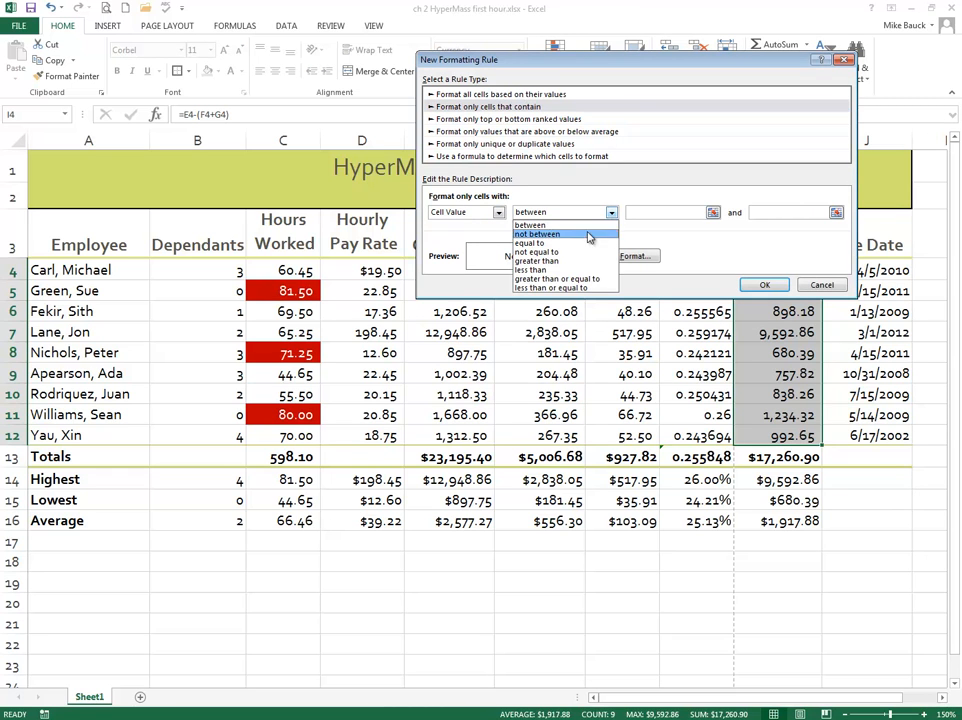
click(561, 262)
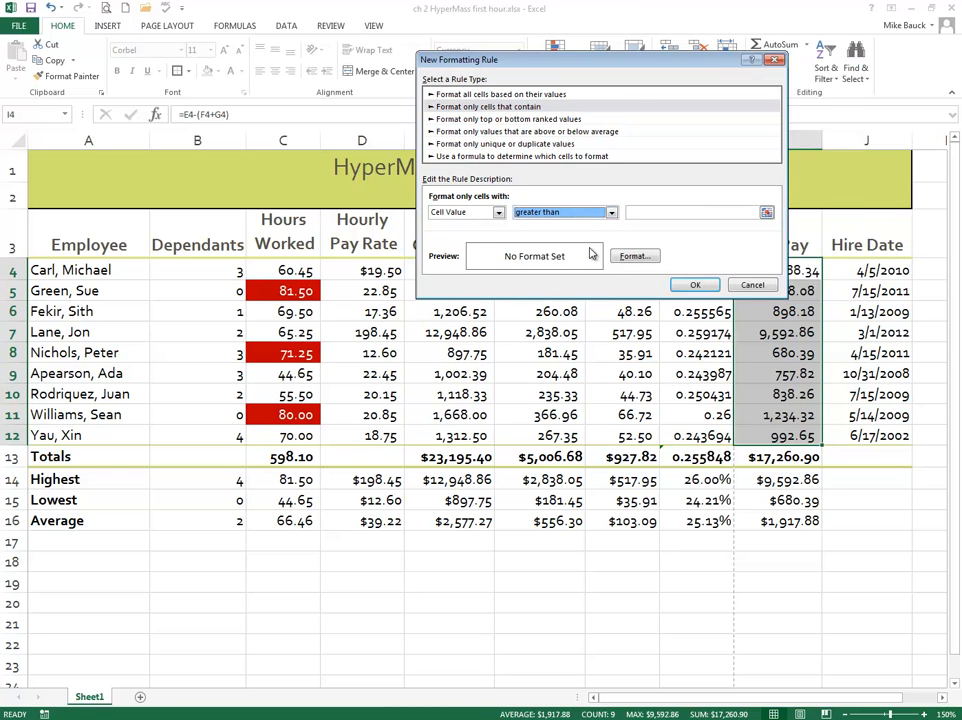
click(642, 215)
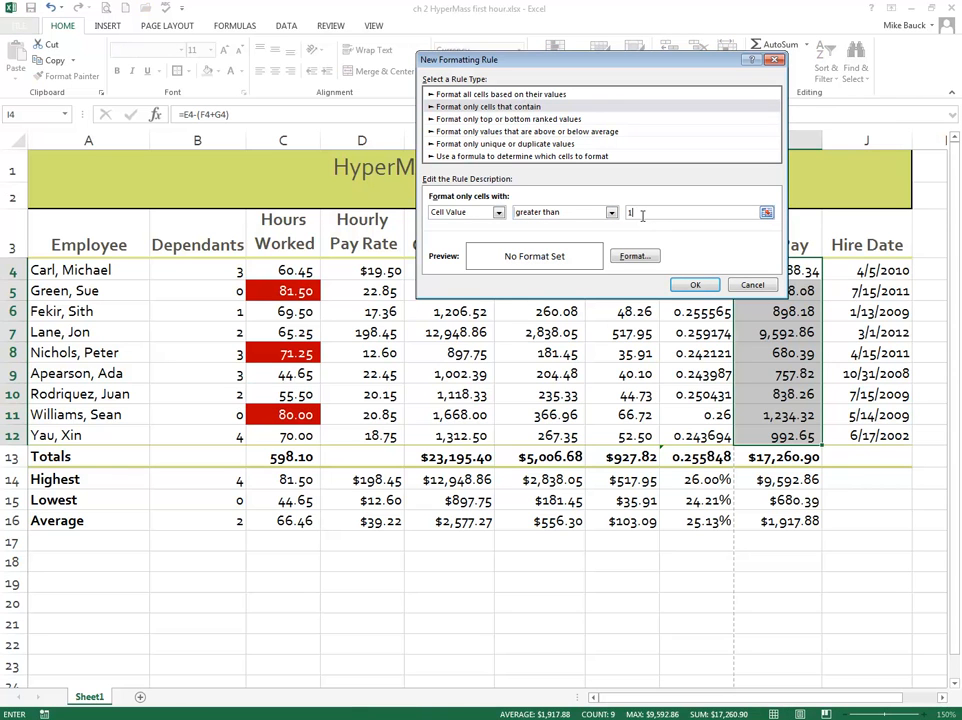
Step: Give the Net Pay rule a standard green fill with white font, apply it and deselect the range
click(634, 257)
click(549, 31)
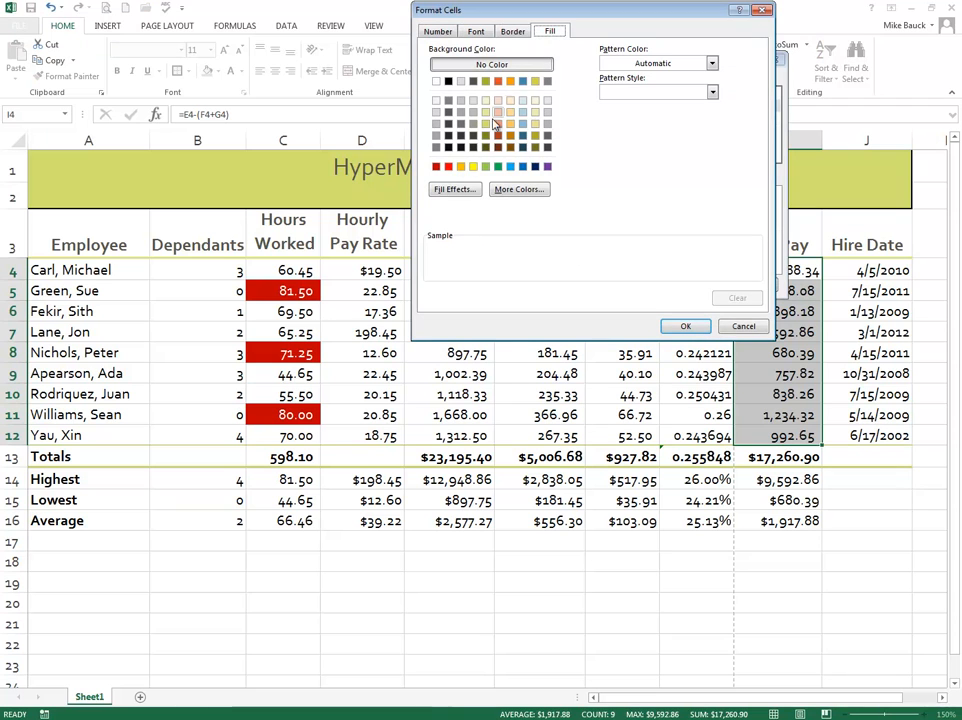
click(497, 167)
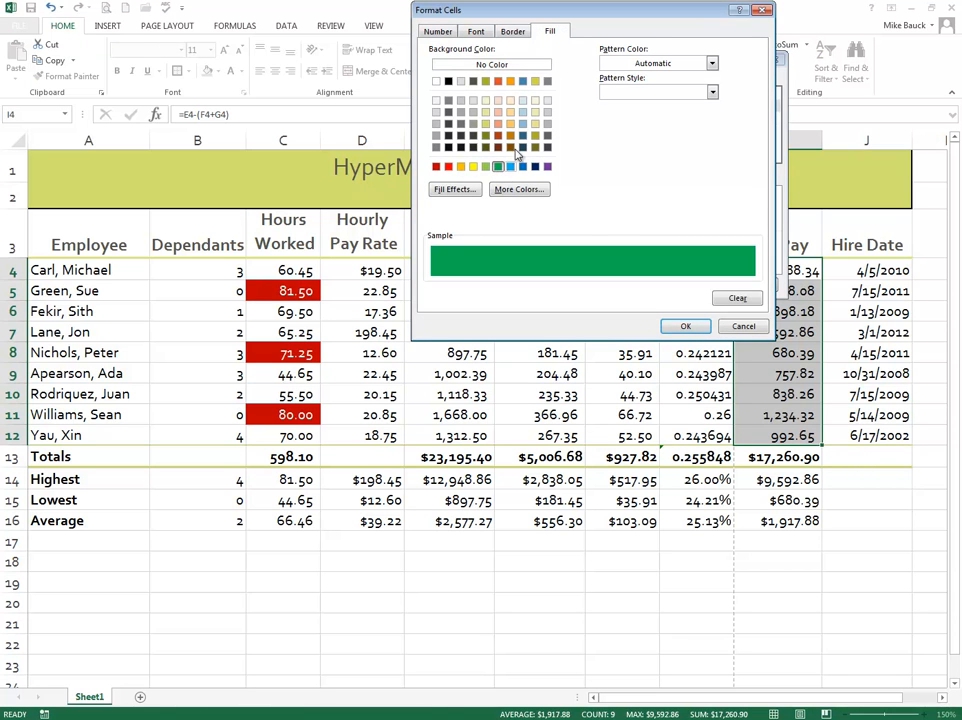
click(476, 32)
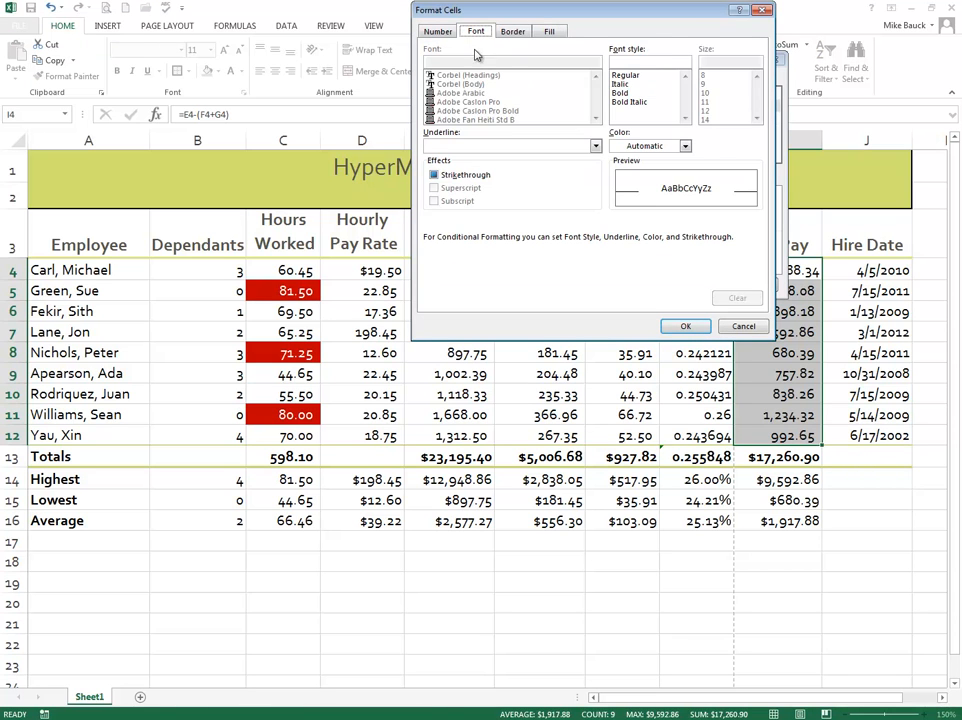
click(648, 146)
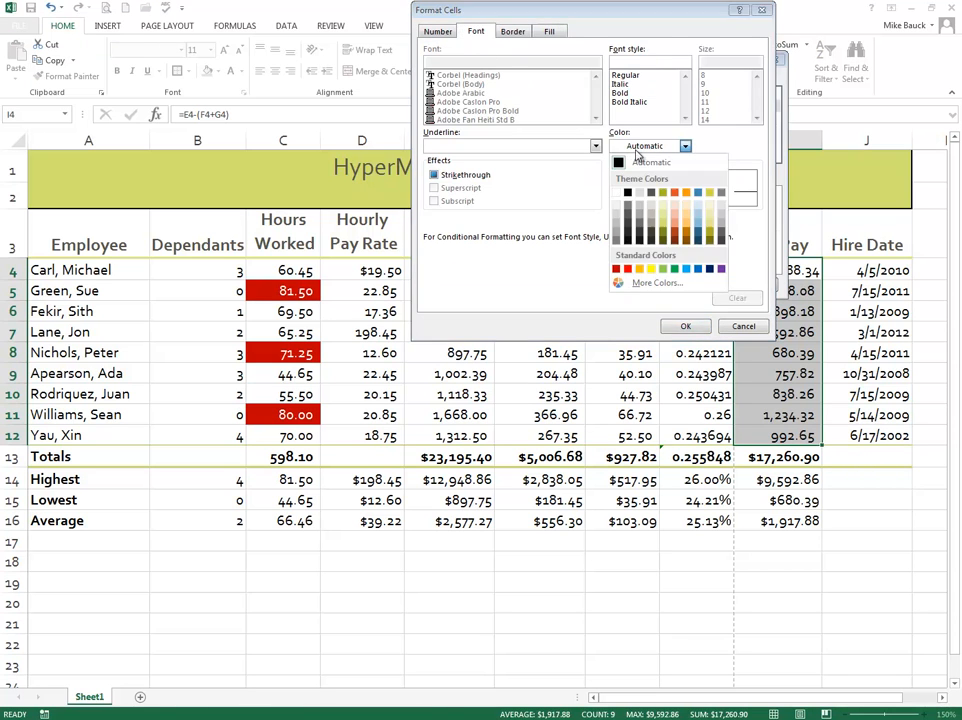
click(617, 193)
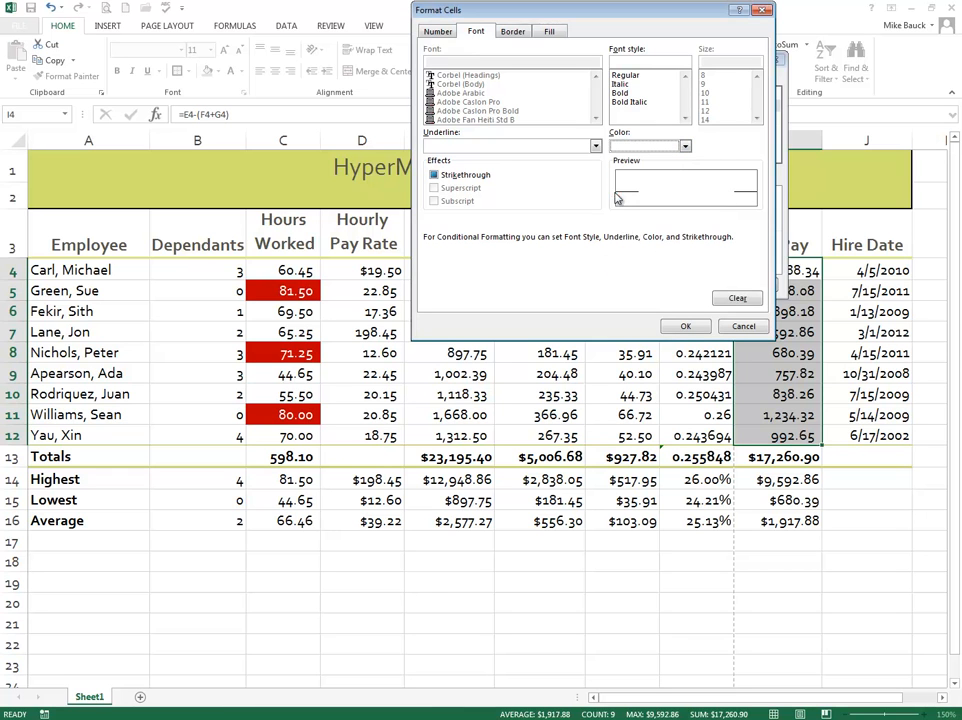
click(683, 326)
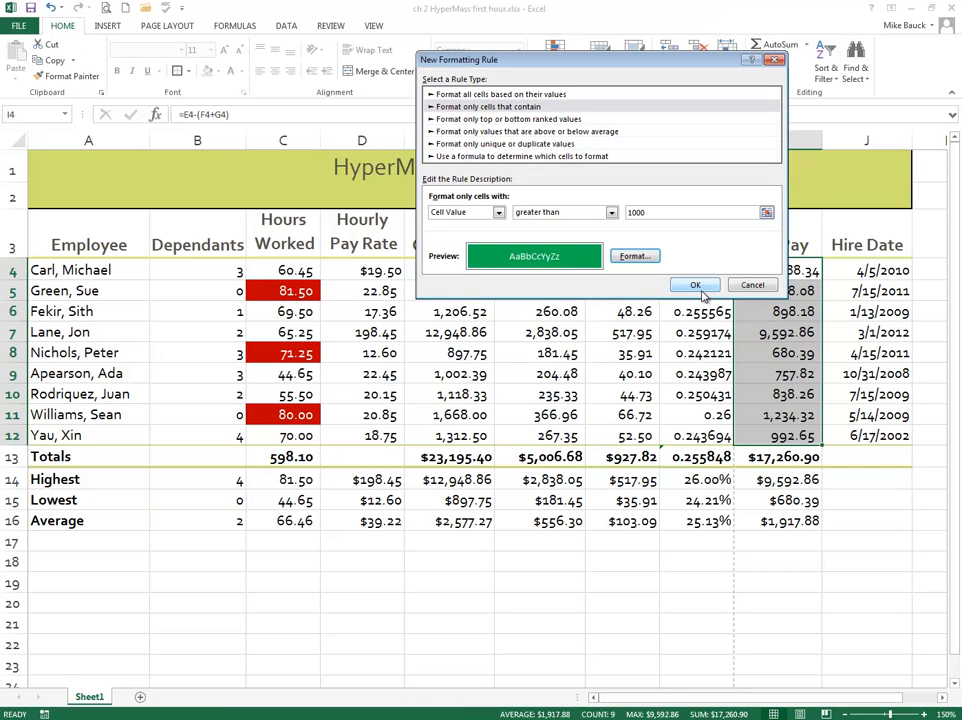
click(697, 286)
click(640, 376)
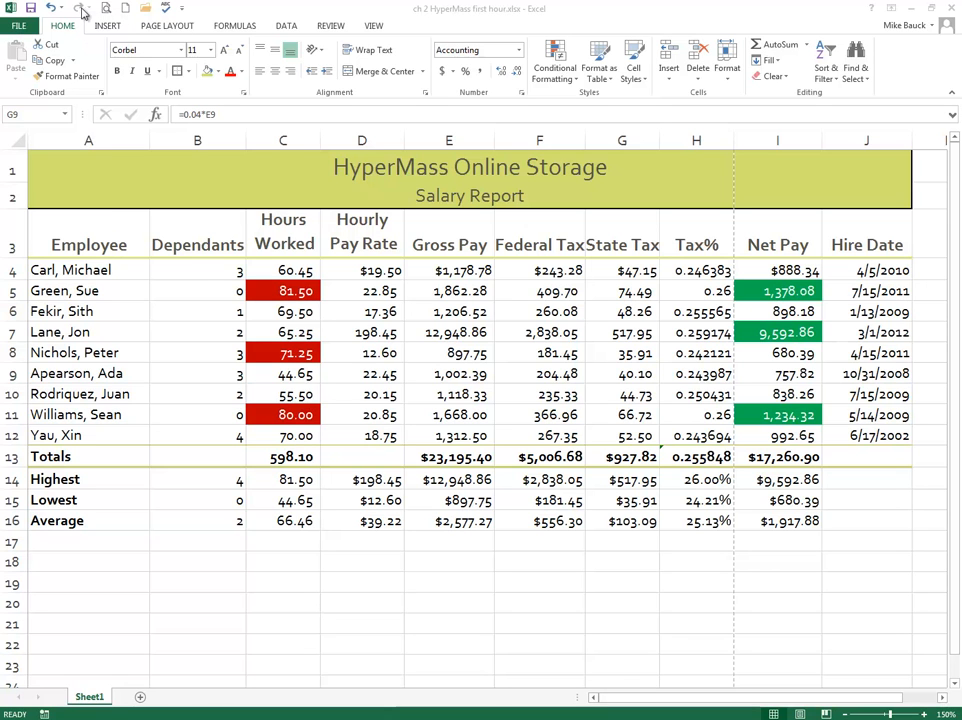
Step: Open the print preview and set the page orientation to Landscape in Page Setup
click(182, 8)
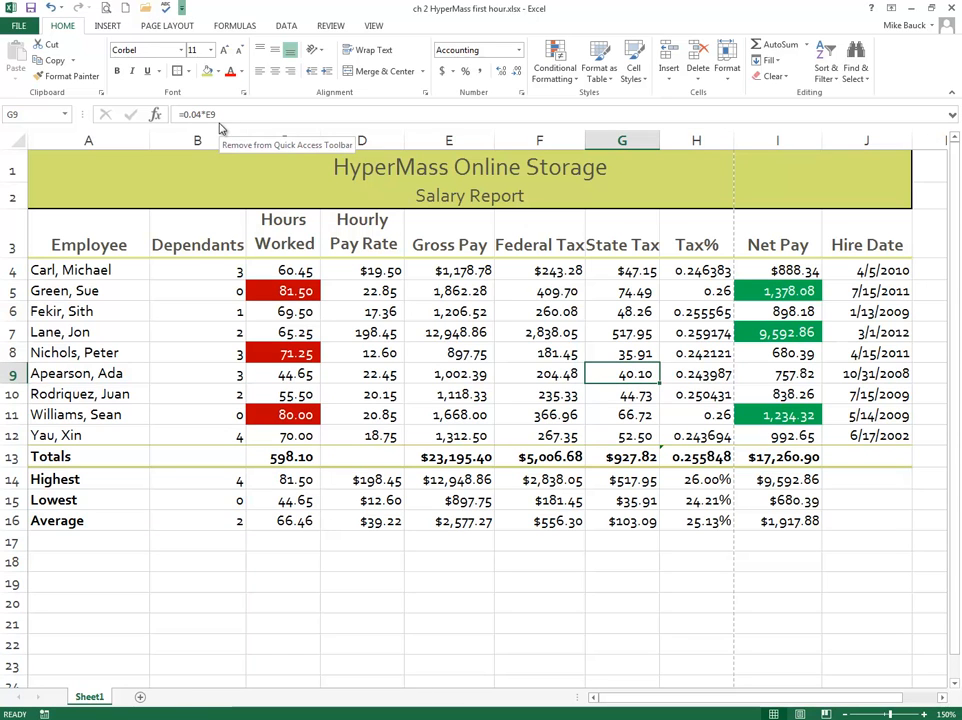
click(106, 8)
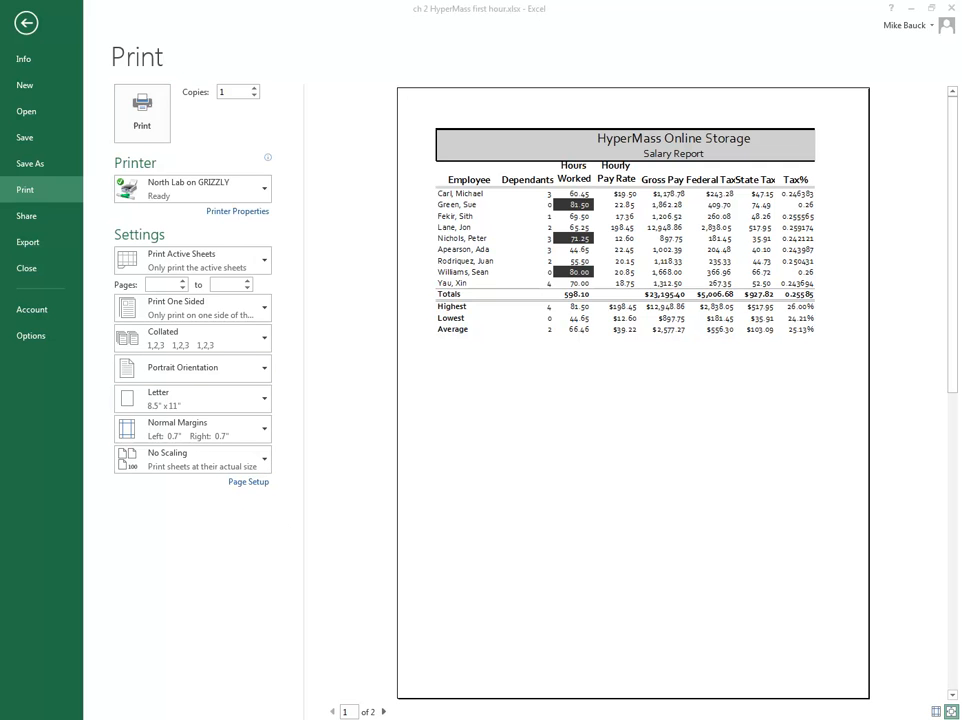
click(261, 485)
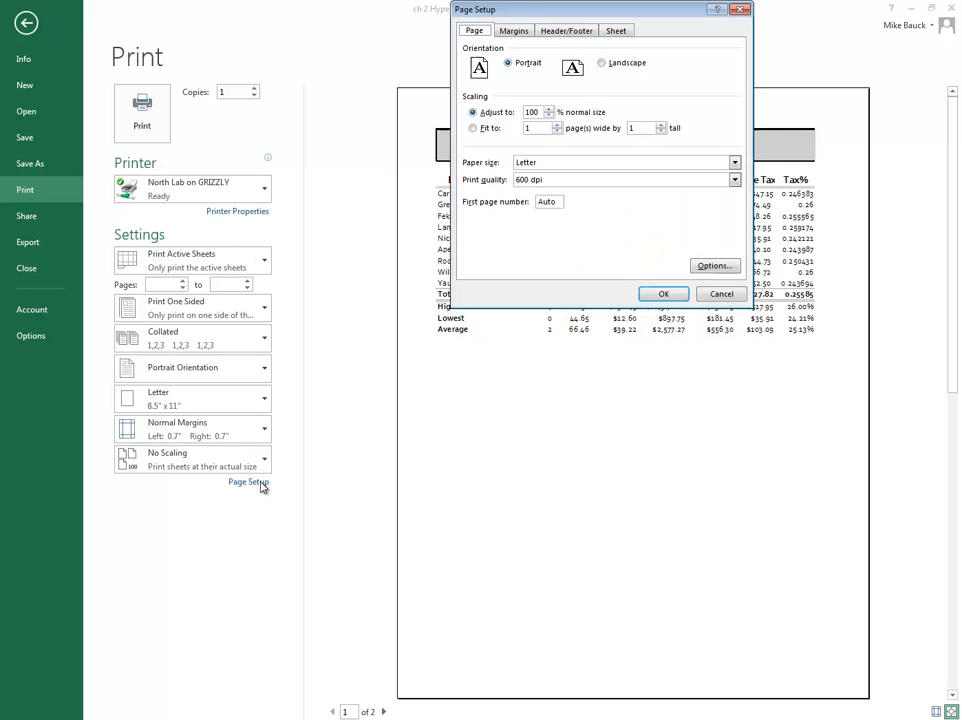
click(602, 63)
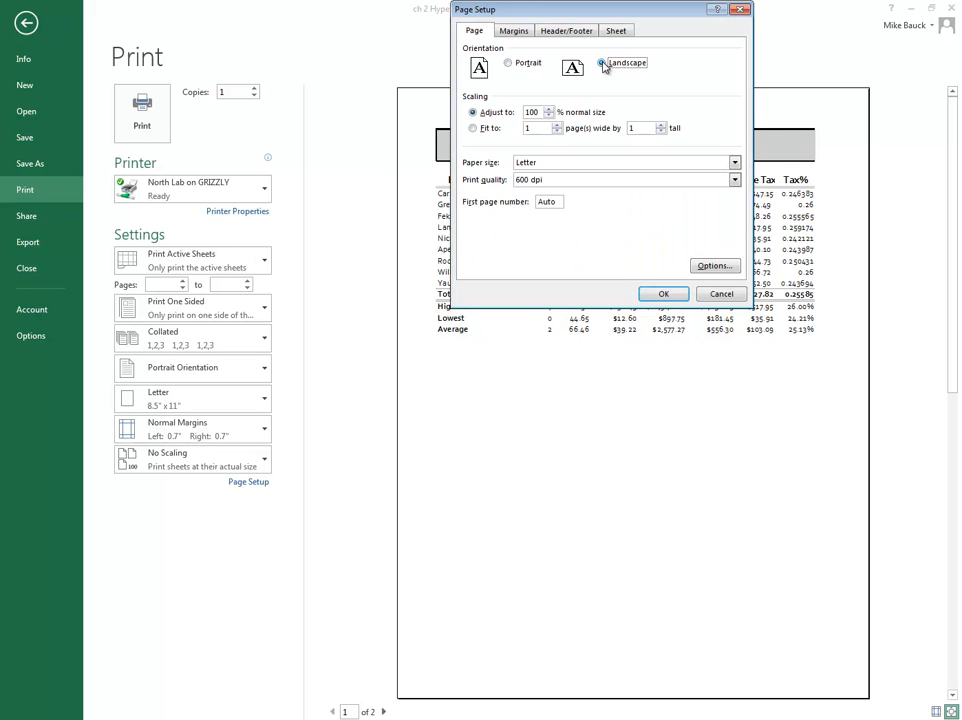
click(659, 297)
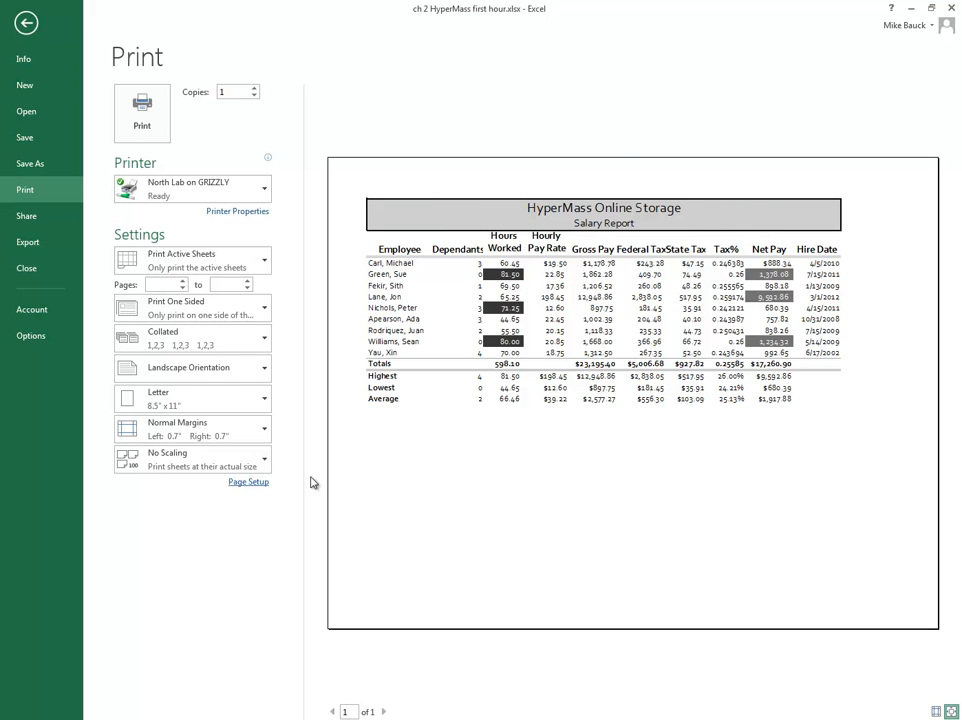
Step: Center the report horizontally and vertically on the printed page, and return from the print preview to the worksheet
click(249, 482)
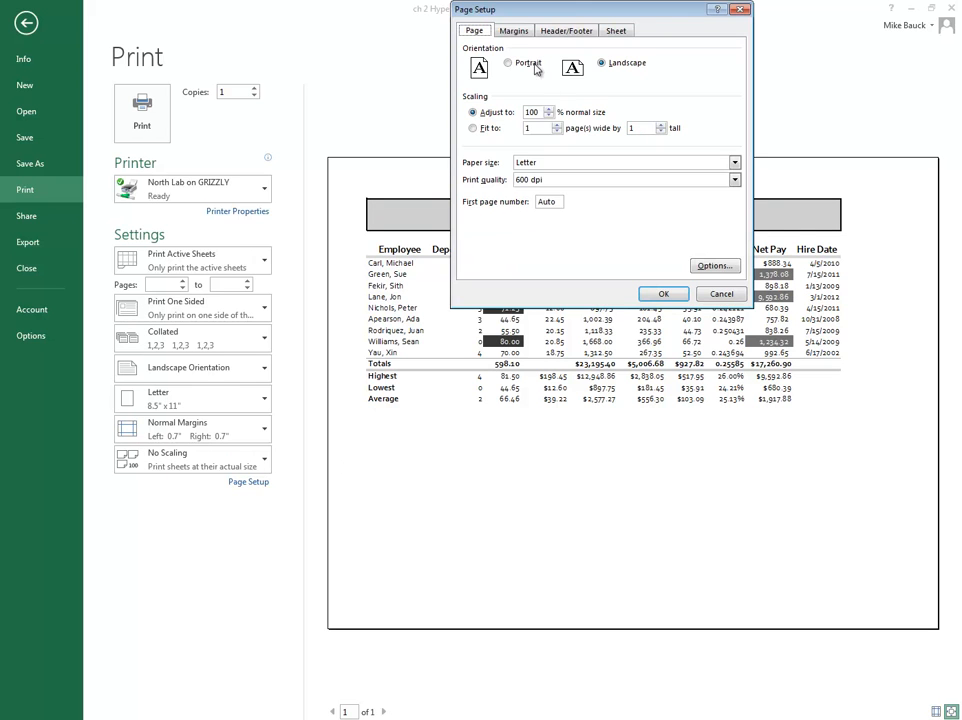
click(513, 31)
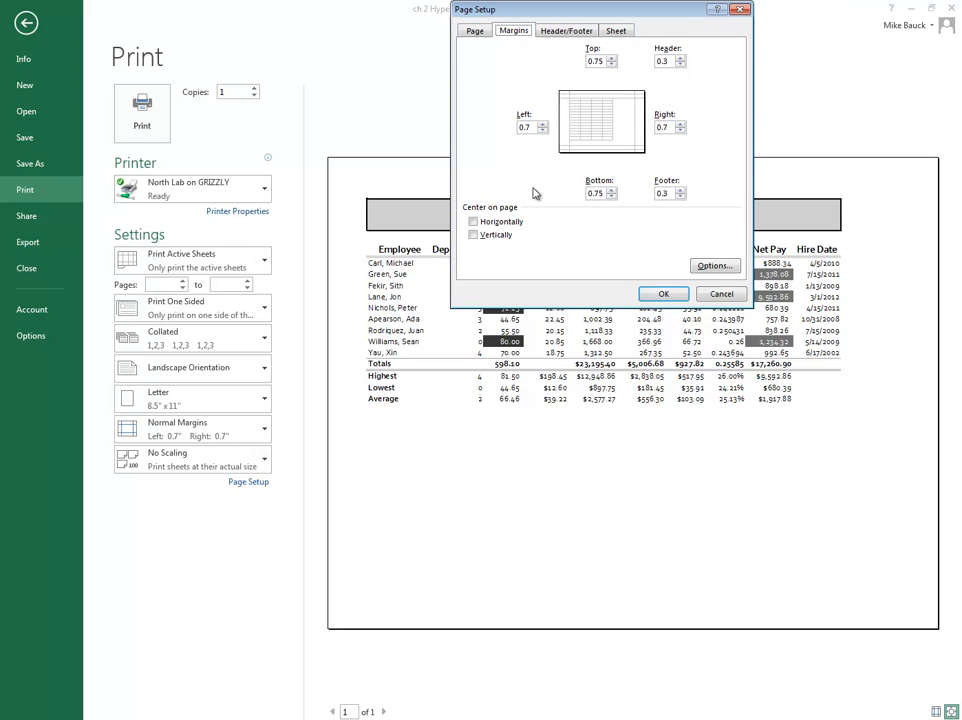
click(474, 222)
click(473, 235)
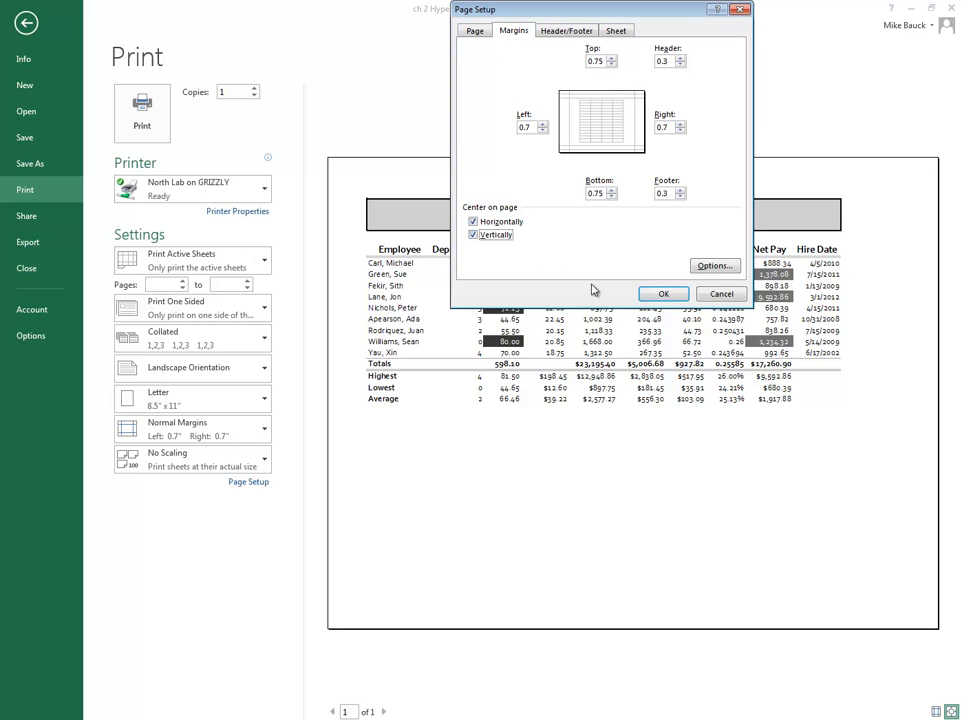
click(659, 294)
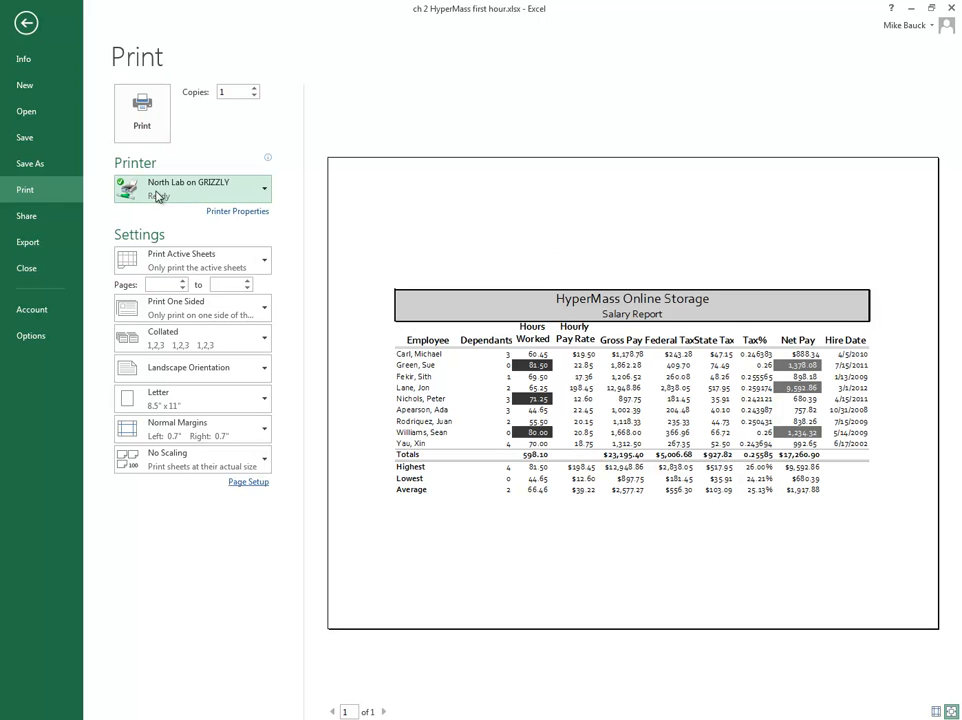
mouse_move(183, 195)
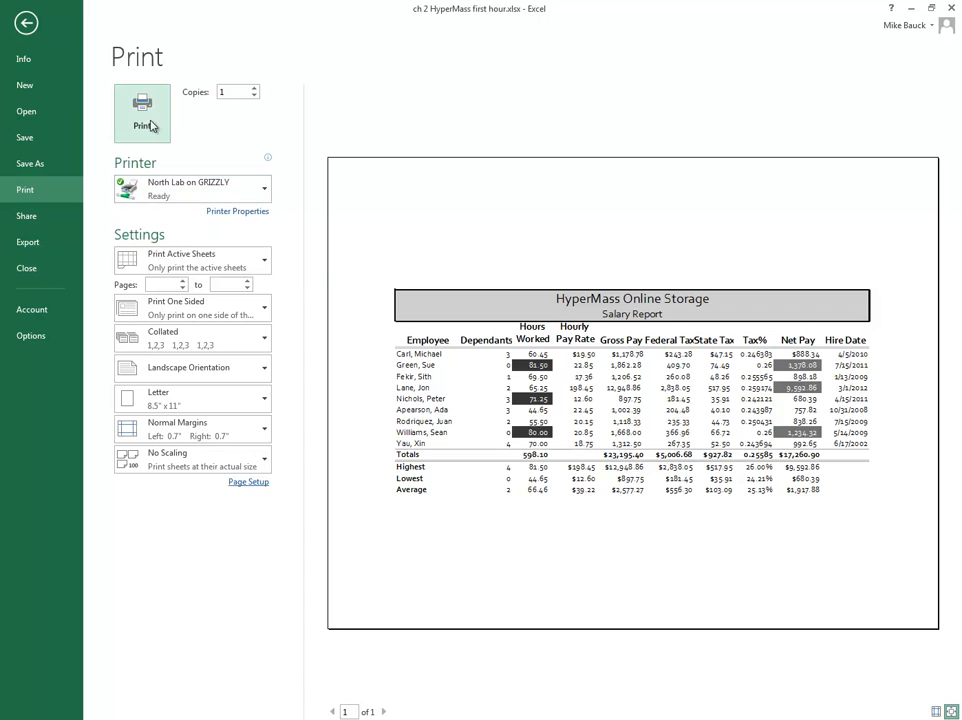
click(248, 482)
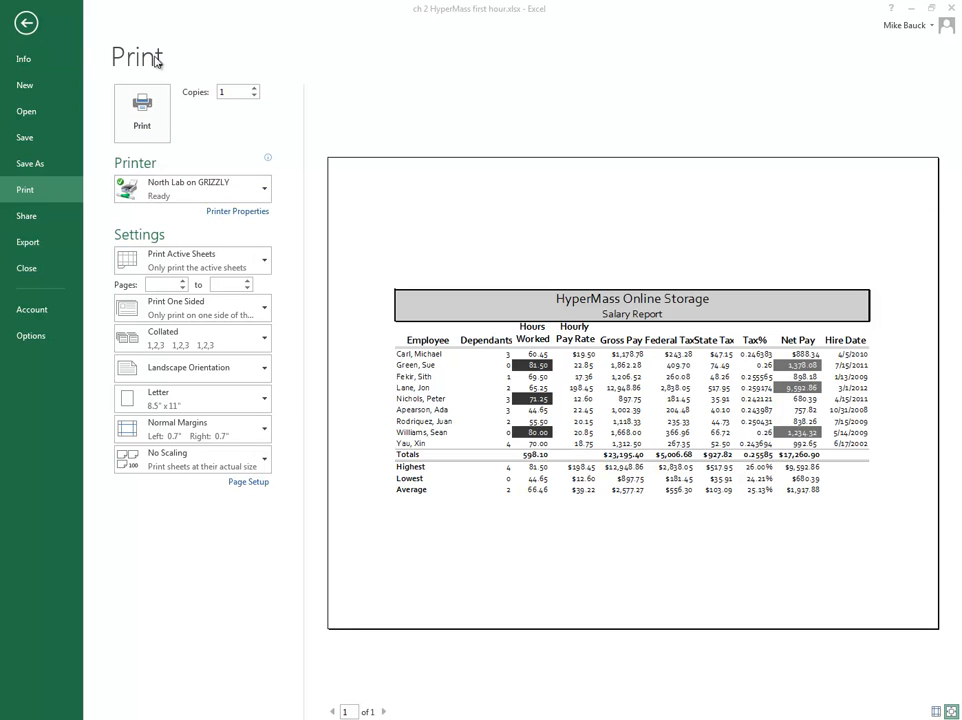
click(25, 25)
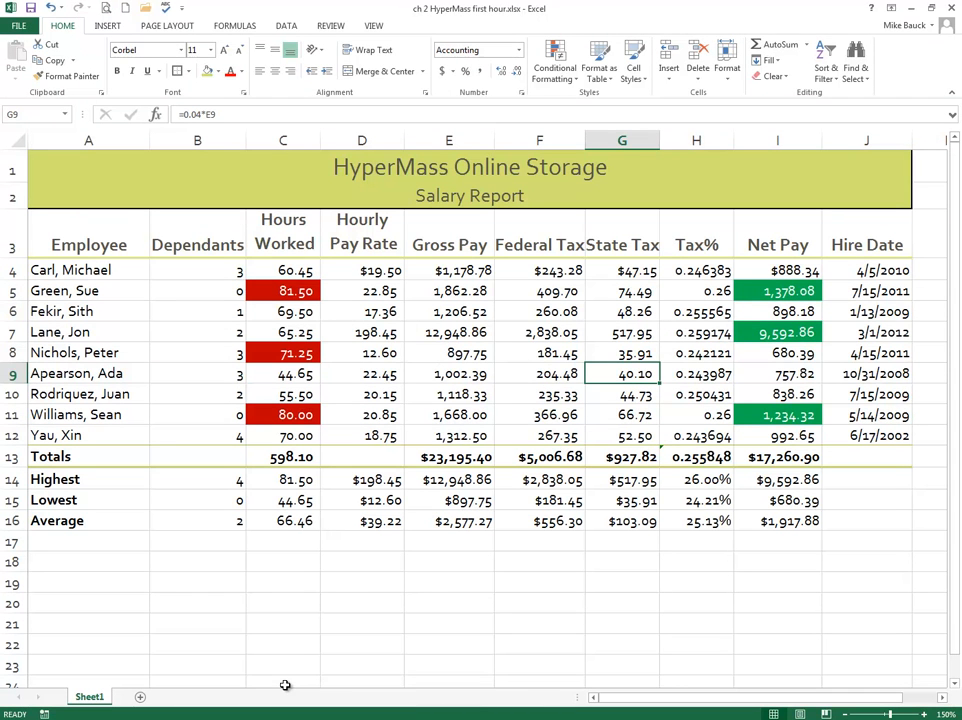
Step: Display the worksheet's formulas, look through them across the columns, and switch back to showing values
key(ctrl+grave)
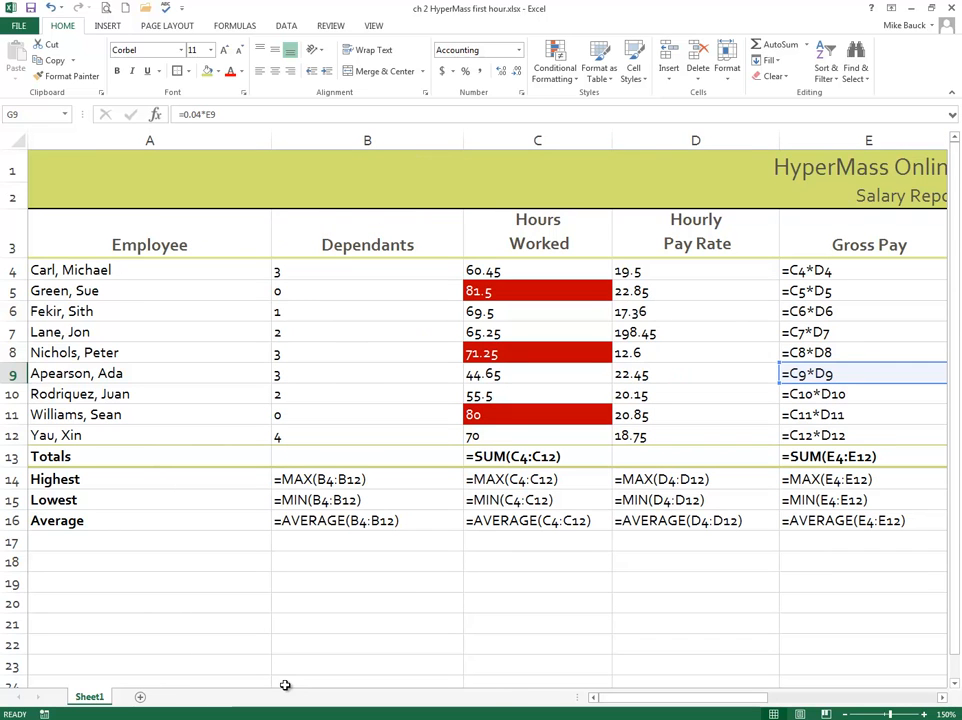
mouse_move(644, 700)
mouse_down()
mouse_move(700, 702)
mouse_move(657, 700)
mouse_up()
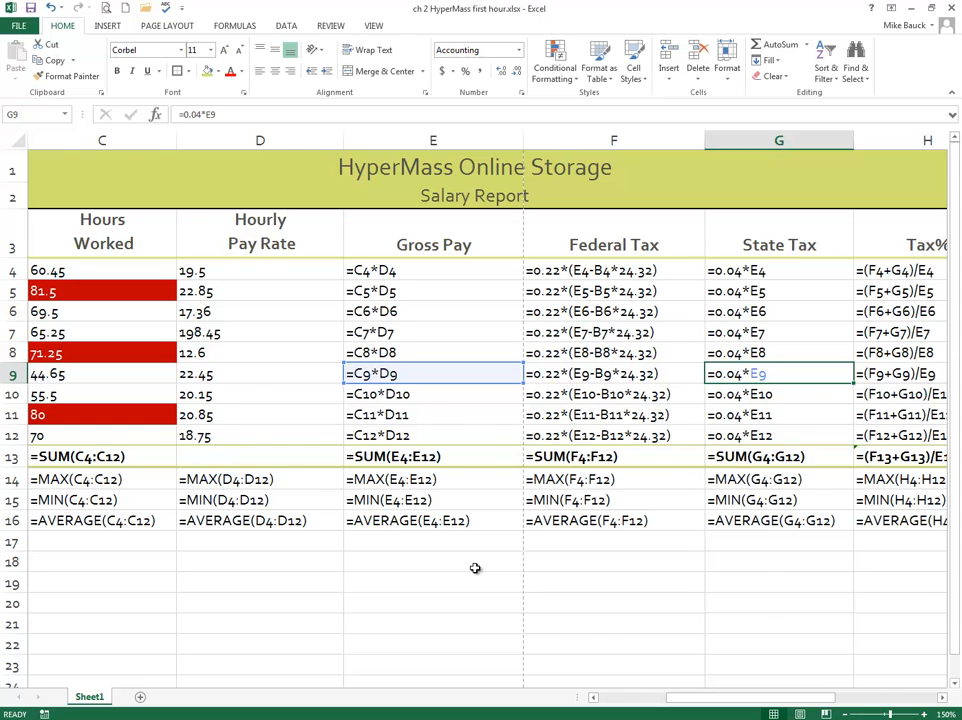
key(ctrl+grave)
key(ctrl+grave)
key(ctrl+grave)
key(ctrl+grave)
key(ctrl+grave)
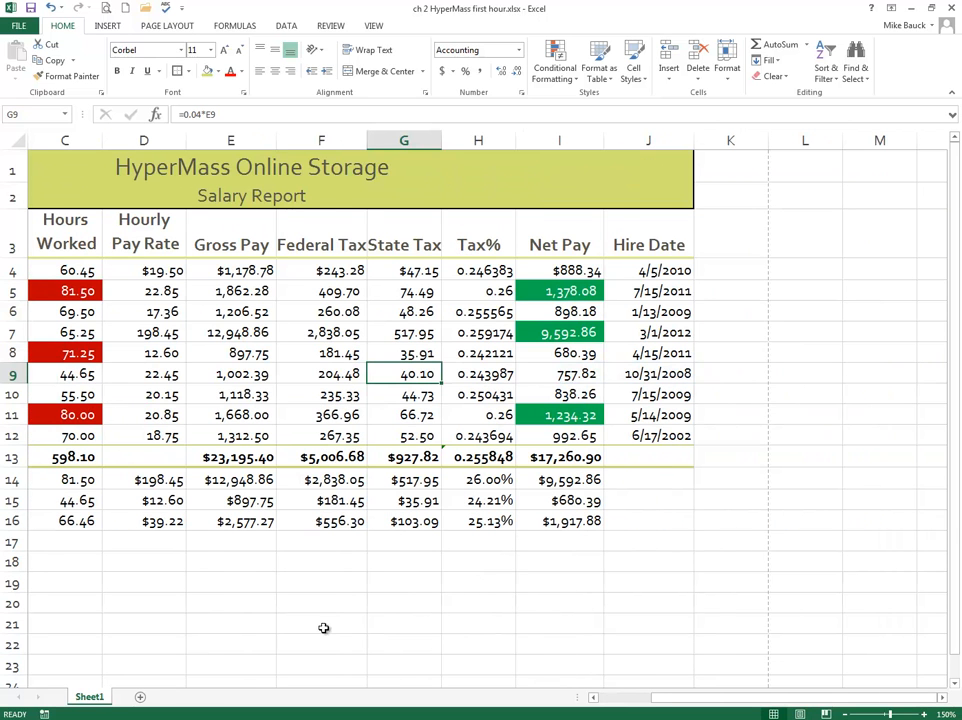